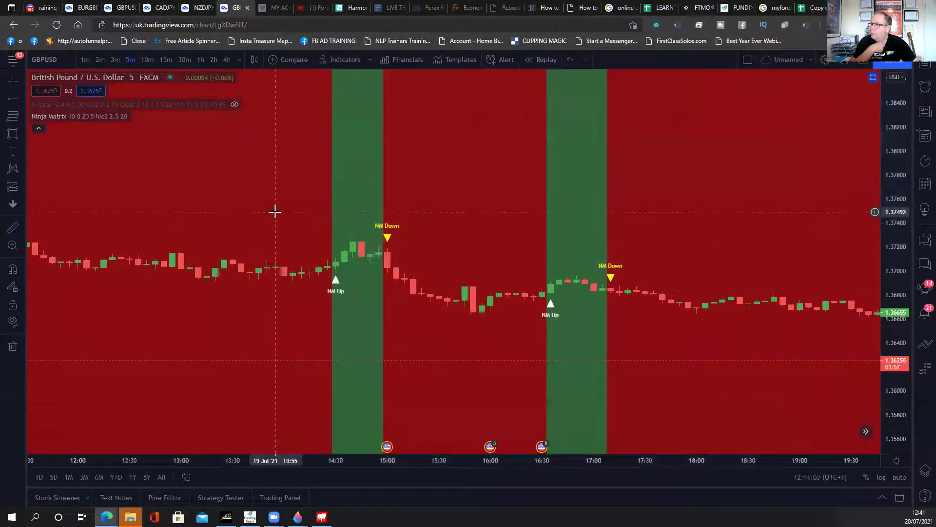
- Zoom and pan the GBPUSD chart to bring 19 July's morning-to-evening hours into view
{"action": "scroll", "coordinate": [335, 192], "scroll_direction": "down", "scroll_amount": 5}
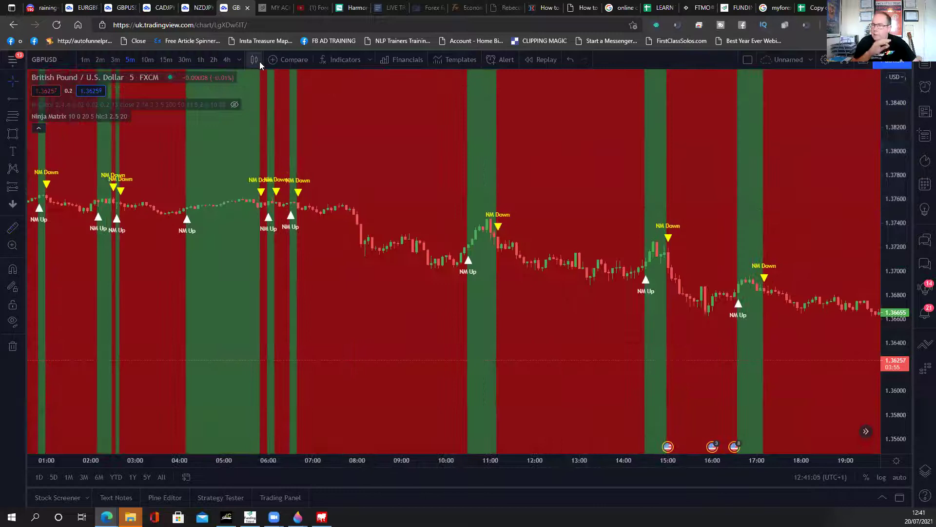
{"action": "mouse_move", "coordinate": [224, 111]}
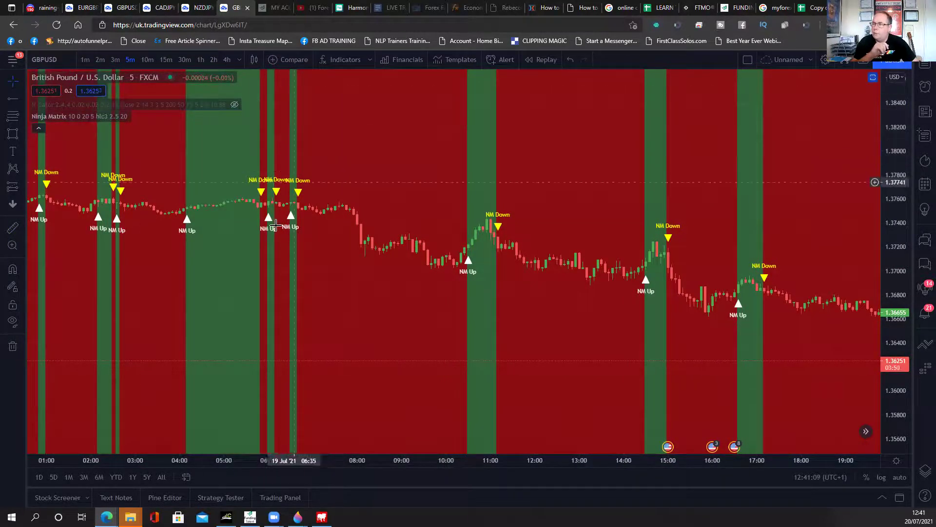
{"action": "scroll", "coordinate": [473, 311], "scroll_direction": "up", "scroll_amount": 3}
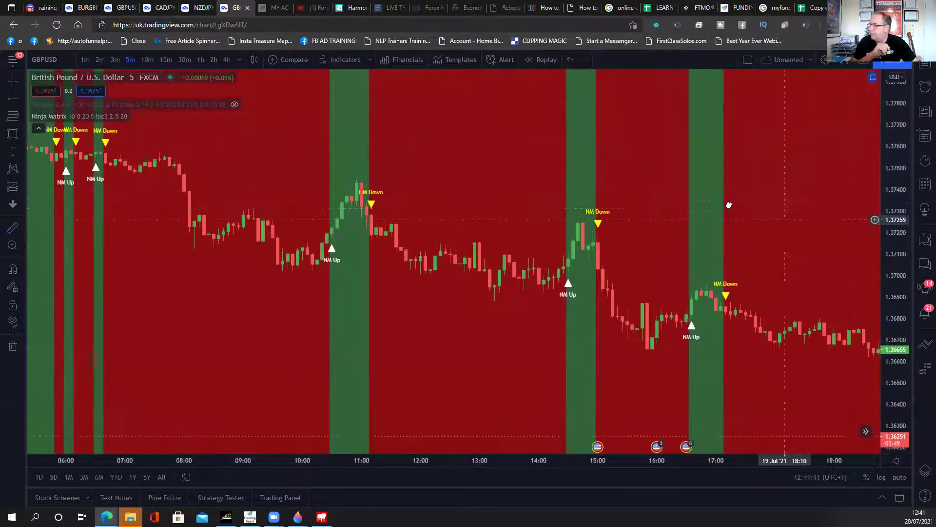
{"action": "left_click_drag", "start_coordinate": [729, 205], "coordinate": [658, 199]}
{"action": "mouse_move", "coordinate": [899, 266]}
{"action": "left_mouse_down"}
{"action": "mouse_move", "coordinate": [899, 288]}
{"action": "mouse_move", "coordinate": [899, 266]}
{"action": "left_mouse_up"}
{"action": "scroll", "coordinate": [668, 200], "scroll_direction": "down", "scroll_amount": 2}
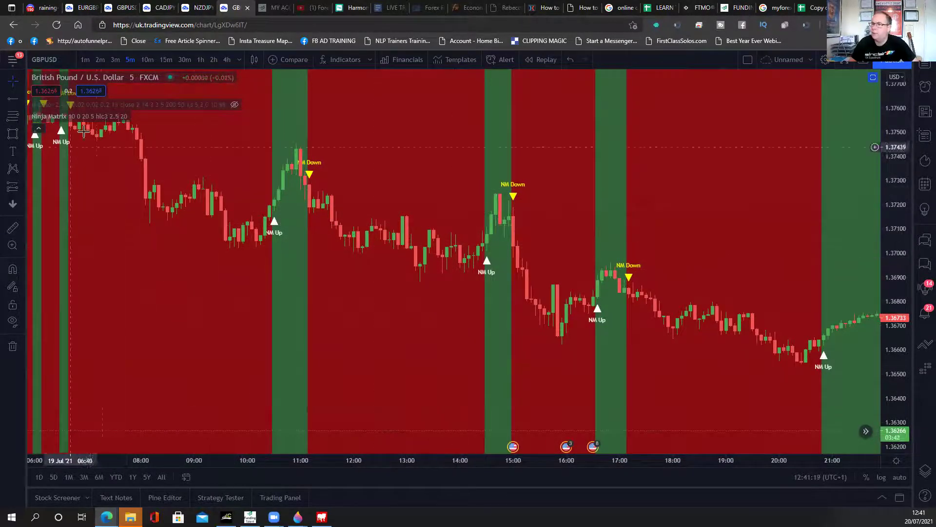
{"action": "left_click_drag", "start_coordinate": [94, 203], "coordinate": [79, 253]}
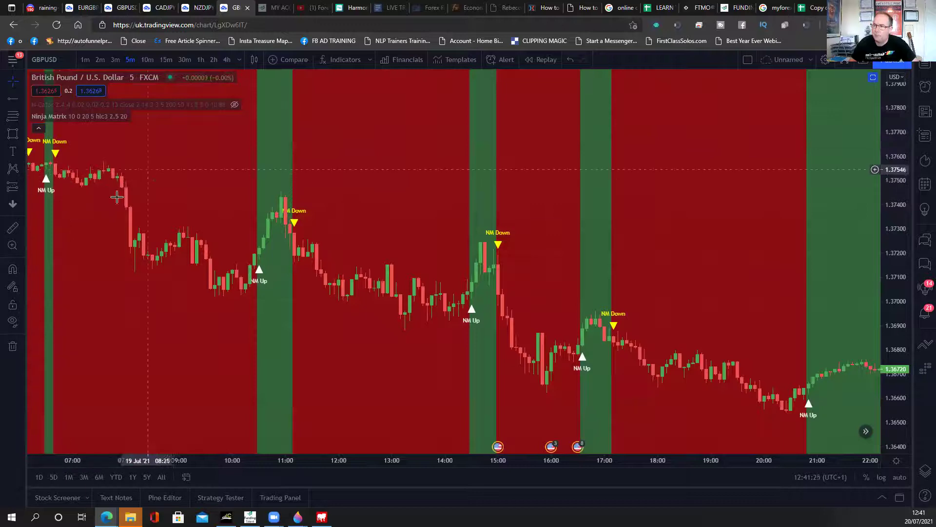
{"action": "left_click_drag", "start_coordinate": [74, 180], "coordinate": [145, 194]}
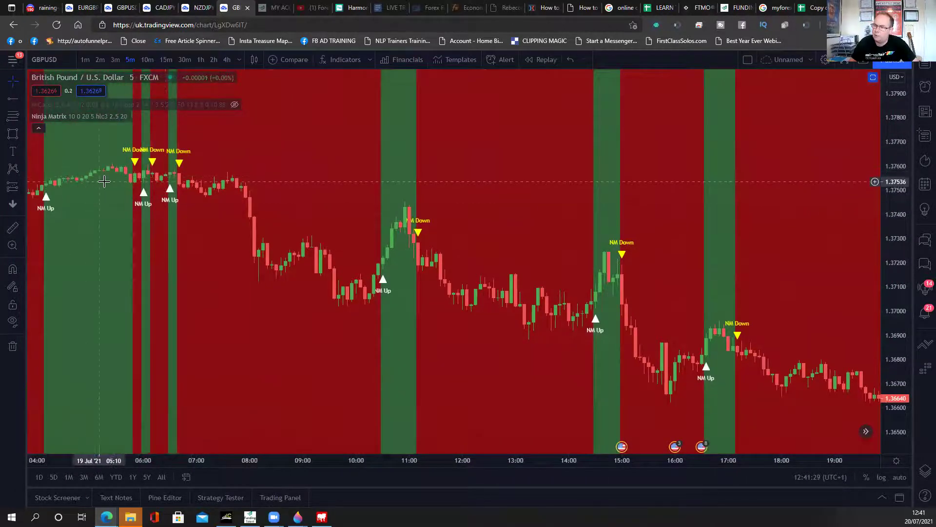
- Zoom in and stretch the price scale so 07:00–19:30 fills the chart
{"action": "scroll", "coordinate": [247, 259], "scroll_direction": "up", "scroll_amount": 1}
{"action": "scroll", "coordinate": [229, 278], "scroll_direction": "up", "scroll_amount": 1}
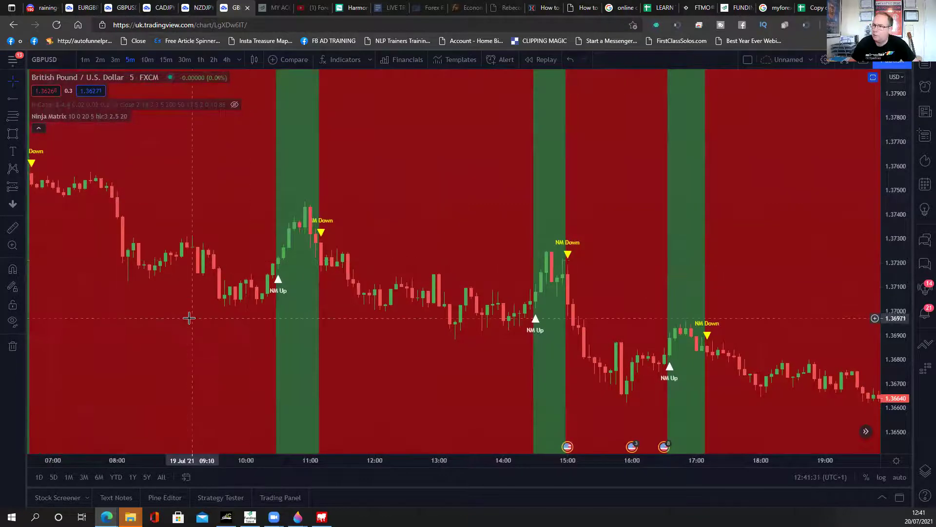
{"action": "left_click_drag", "start_coordinate": [188, 318], "coordinate": [218, 297]}
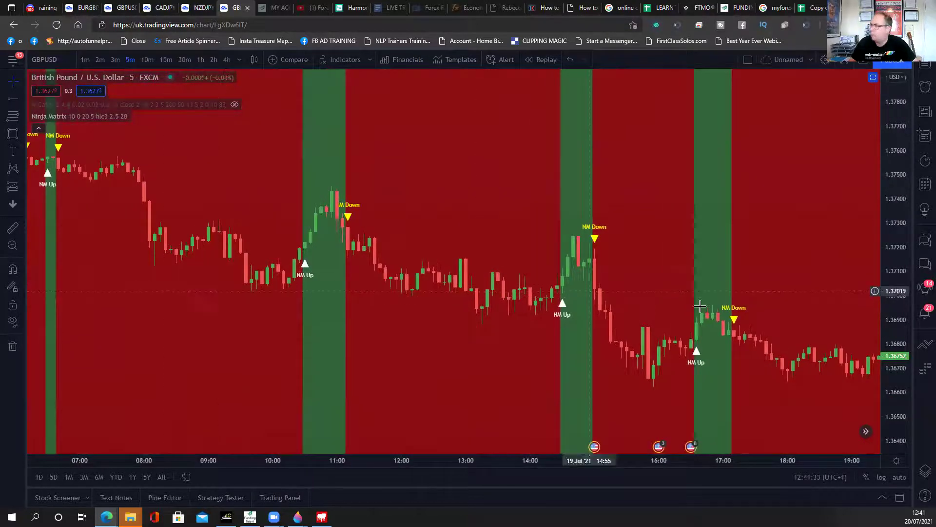
{"action": "left_click_drag", "start_coordinate": [895, 295], "coordinate": [895, 275]}
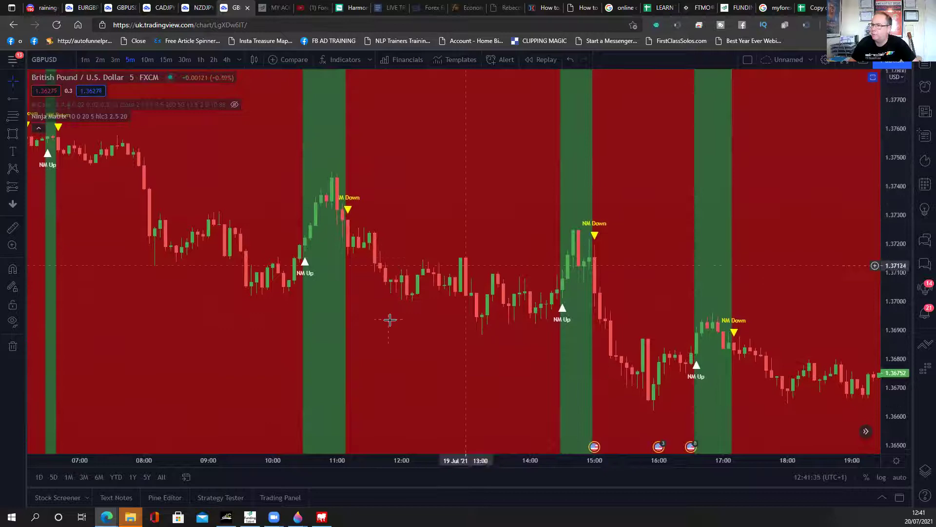
{"action": "left_click_drag", "start_coordinate": [380, 347], "coordinate": [381, 371]}
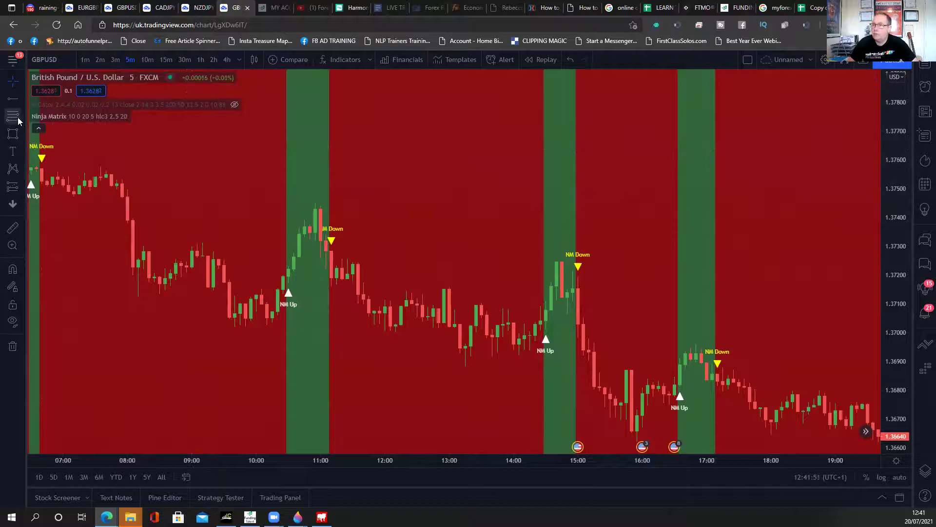
- Measure from the 06:45 NM Down signal to the 10:20 NM Up: 50.5 pips over 43 bars
{"action": "left_click", "coordinate": [12, 229]}
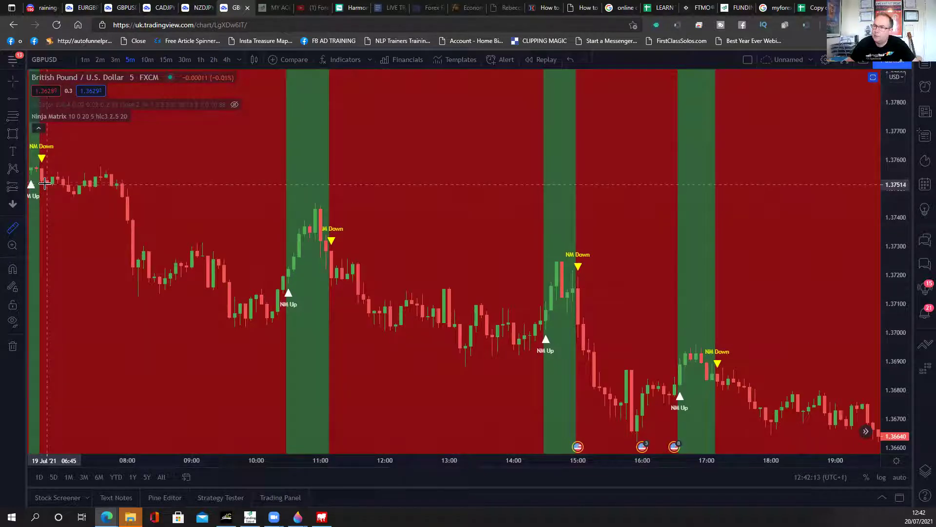
{"action": "left_click", "coordinate": [47, 181]}
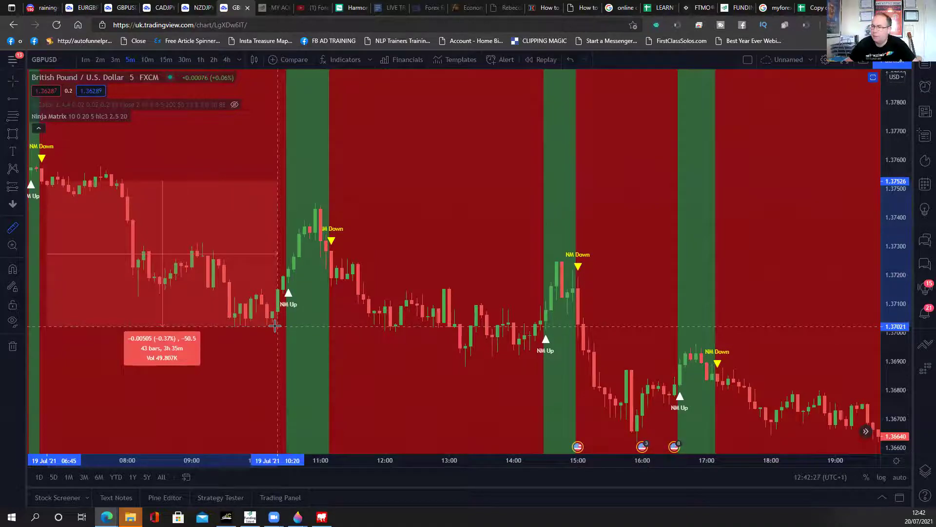
{"action": "left_click", "coordinate": [277, 330]}
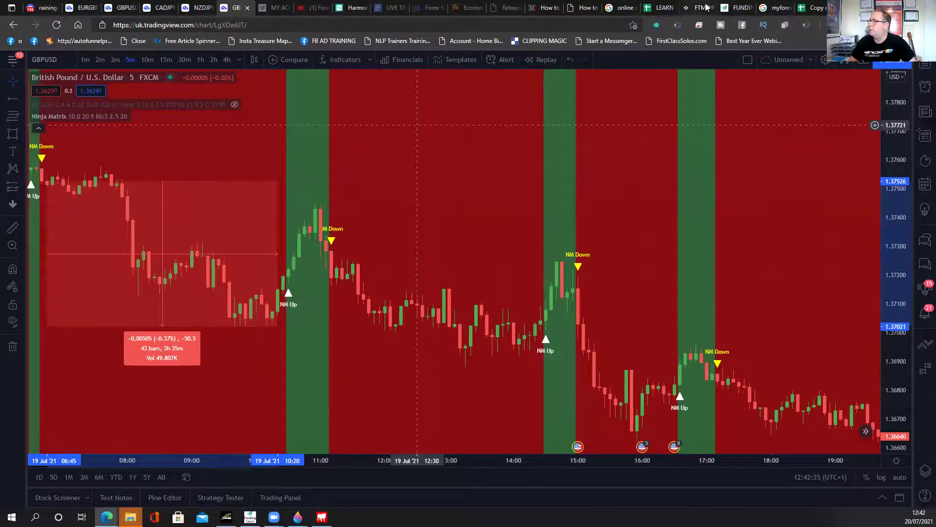
- Measure the 23.5-pip rise from the NM Up signal and add it to the calculator as 50 + 23
{"action": "left_click", "coordinate": [623, 7]}
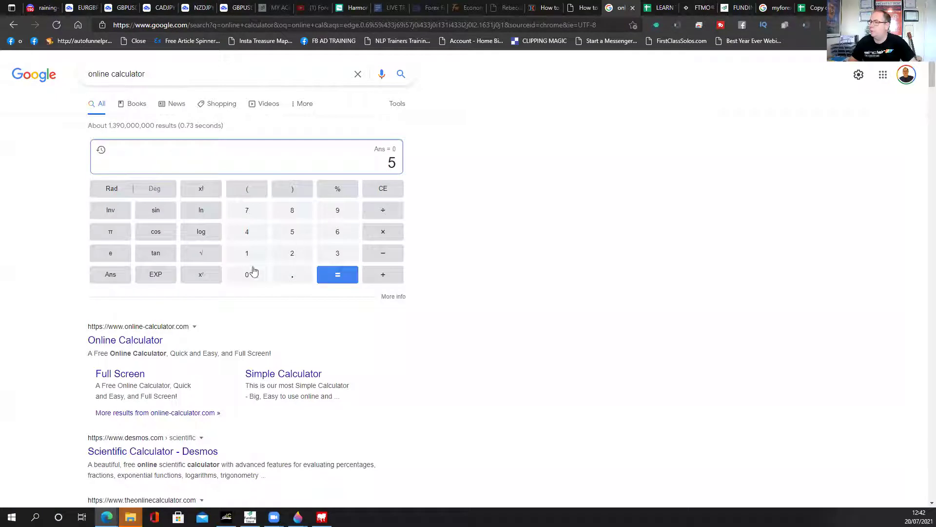
{"action": "left_click", "coordinate": [380, 276]}
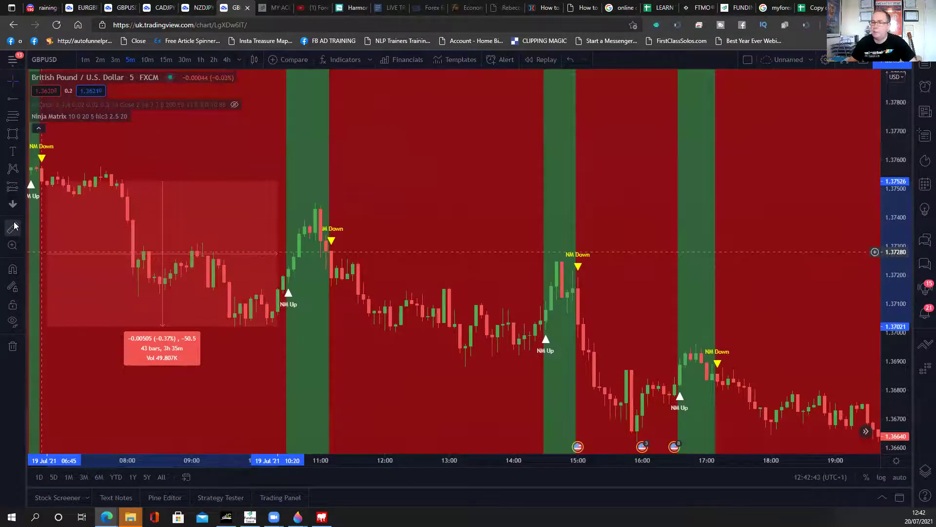
{"action": "left_click", "coordinate": [13, 227]}
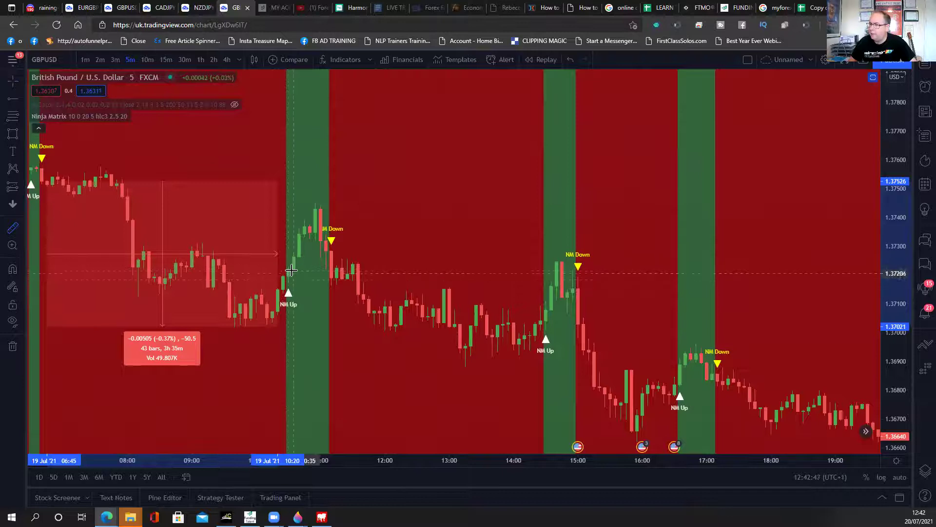
{"action": "left_click", "coordinate": [292, 270]}
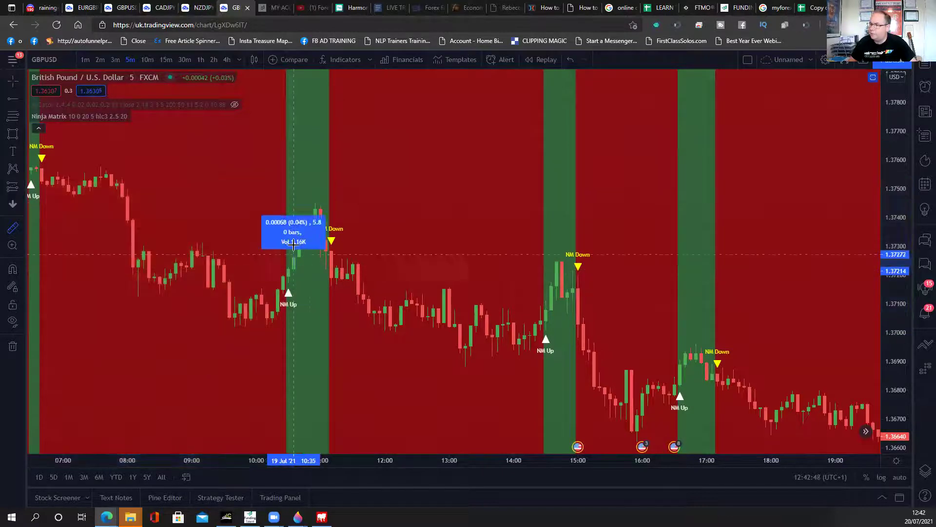
{"action": "left_click", "coordinate": [310, 202]}
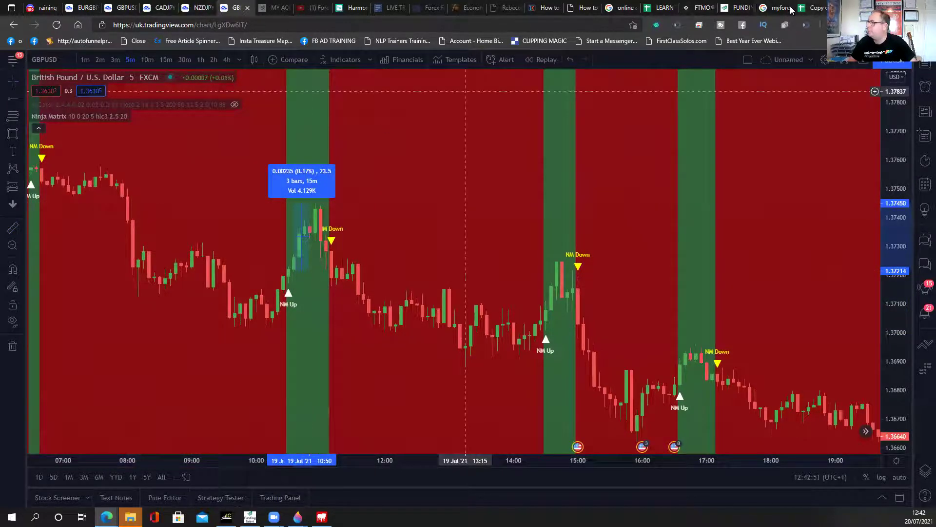
{"action": "left_click", "coordinate": [688, 9]}
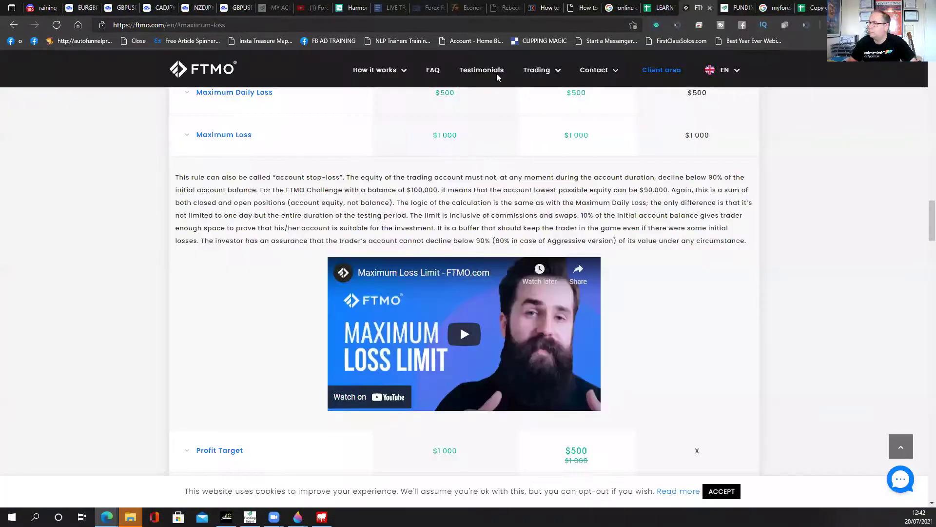
{"action": "left_click", "coordinate": [620, 8]}
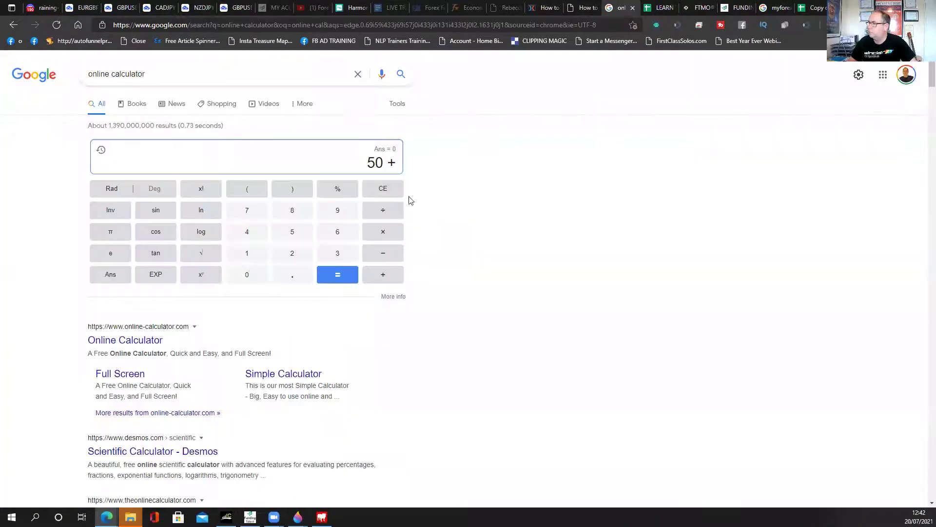
{"action": "left_click", "coordinate": [306, 254]}
{"action": "left_click", "coordinate": [327, 255]}
{"action": "left_click", "coordinate": [373, 272]}
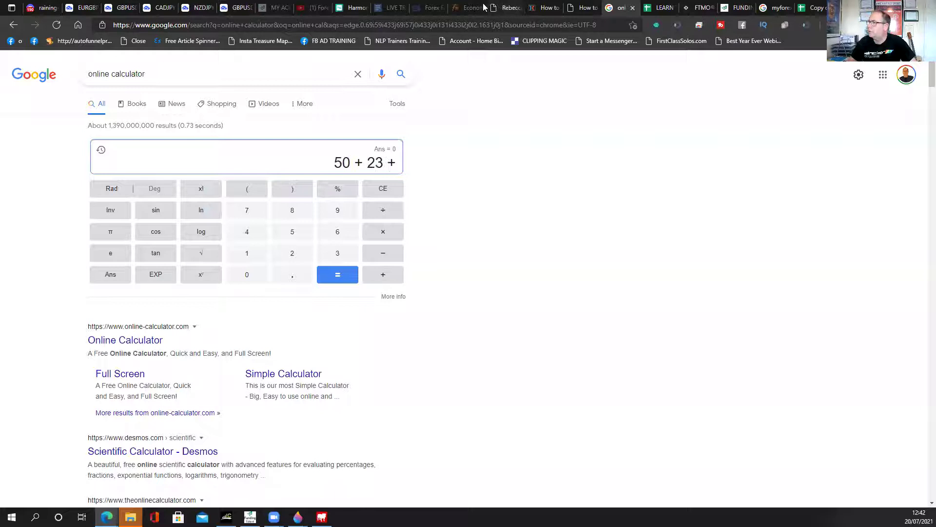
- Measure the 30-pip fall from the 11:15 NM Down signal to 13:10 and add 30
{"action": "left_click", "coordinate": [243, 11]}
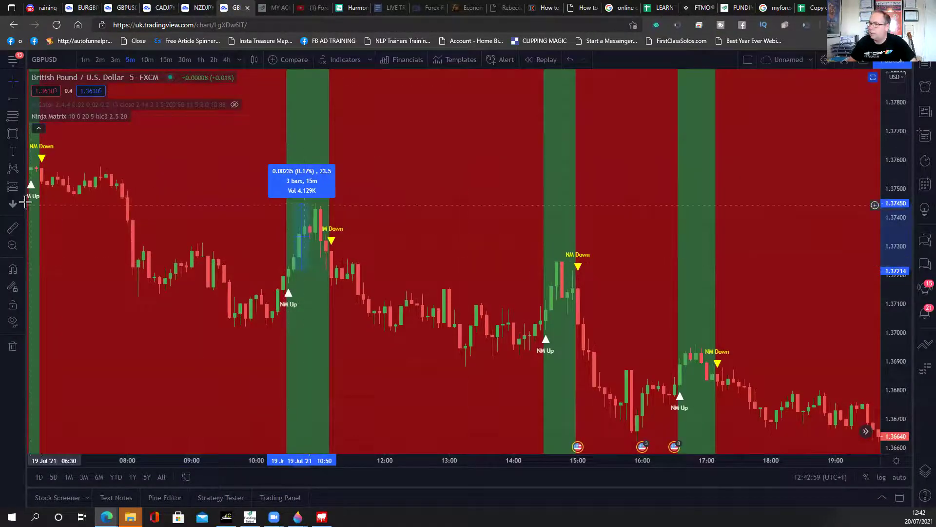
{"action": "left_click", "coordinate": [14, 230]}
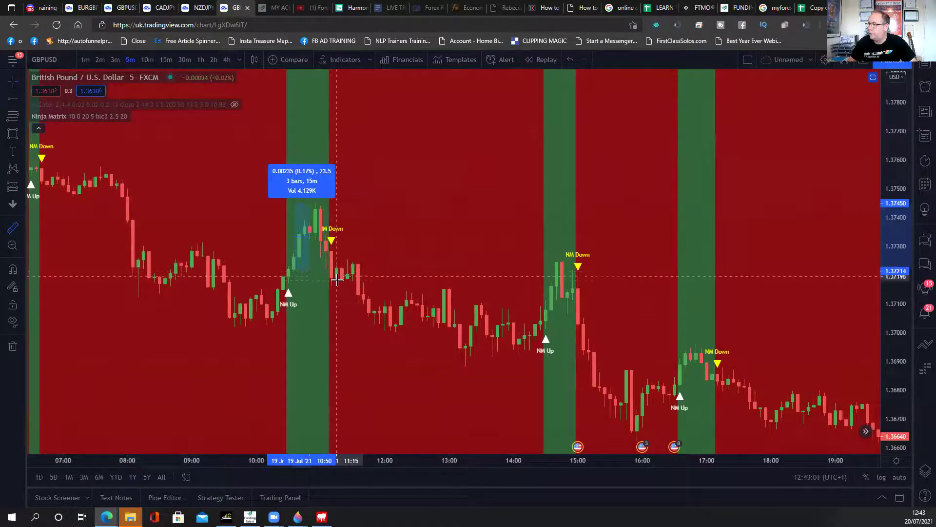
{"action": "left_click", "coordinate": [337, 280]}
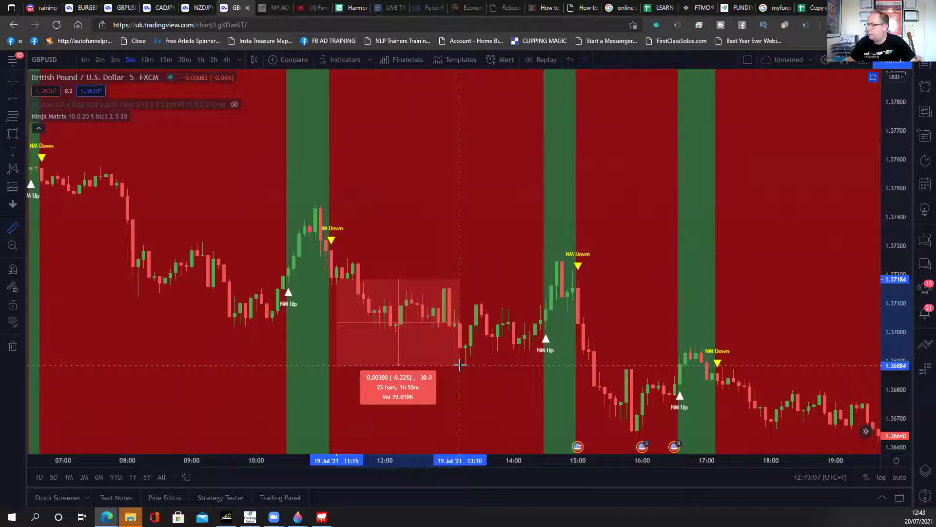
{"action": "left_click", "coordinate": [482, 334]}
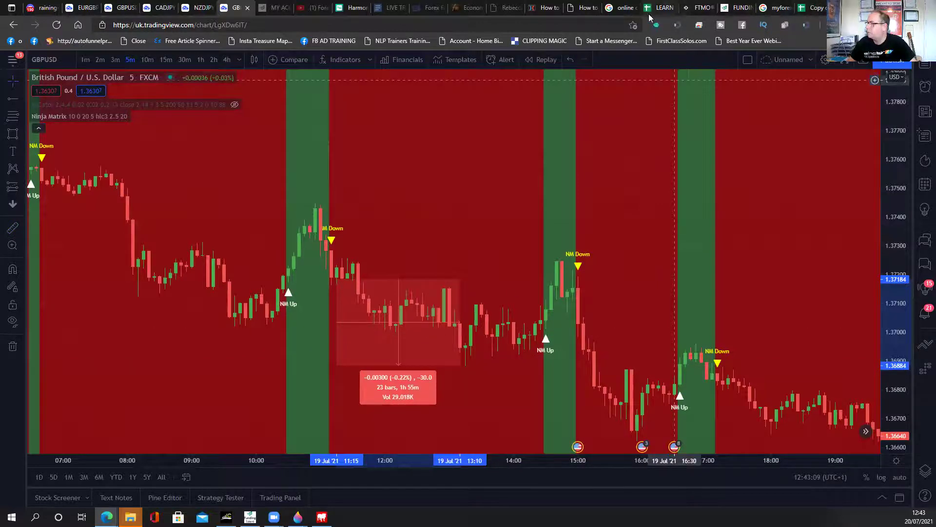
{"action": "left_click", "coordinate": [617, 8]}
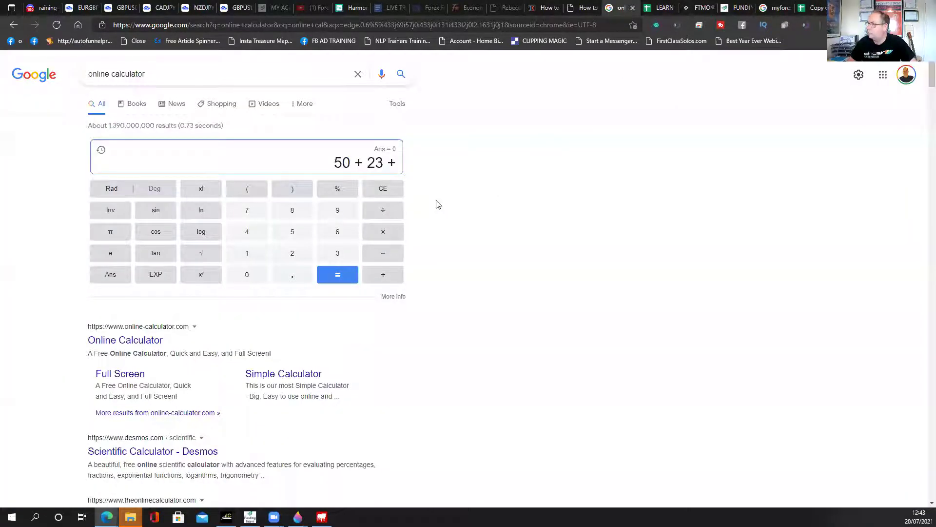
{"action": "left_click", "coordinate": [336, 258]}
{"action": "left_click", "coordinate": [248, 276]}
{"action": "left_click", "coordinate": [381, 274]}
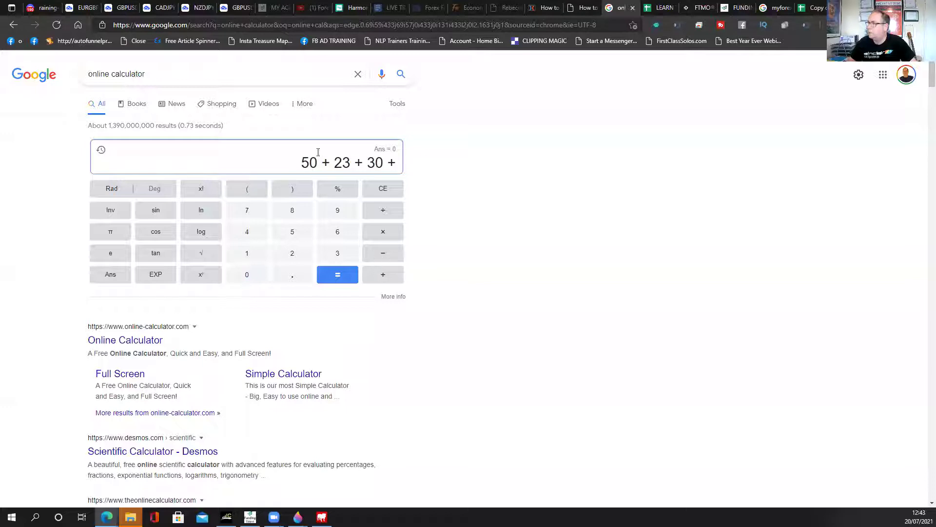
- Measure the 16.9-pip GBPUSD move and enter 16 in the calculator
{"action": "left_click", "coordinate": [235, 8]}
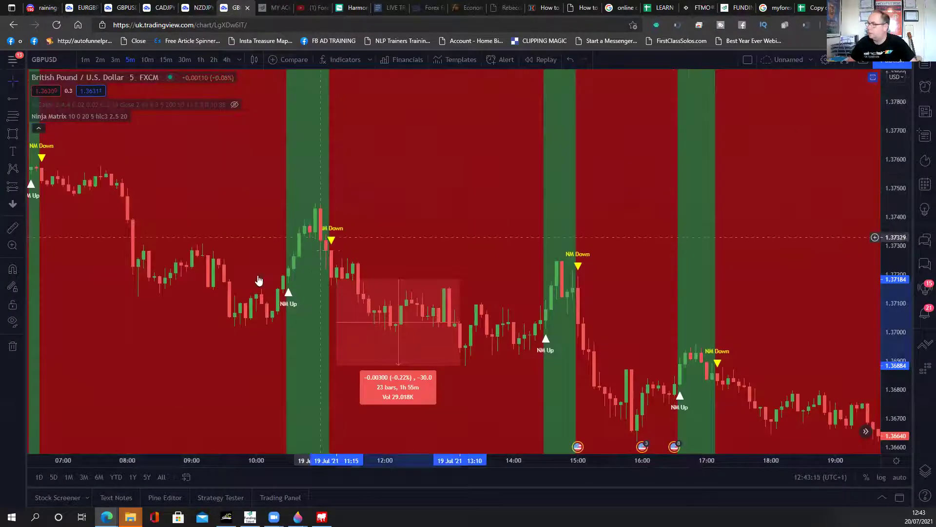
{"action": "left_click", "coordinate": [13, 228]}
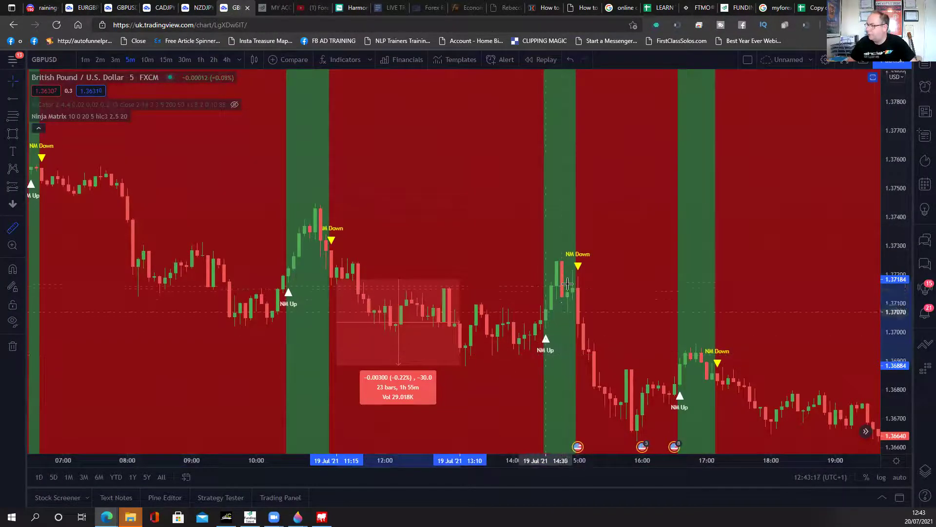
{"action": "left_click", "coordinate": [553, 309]}
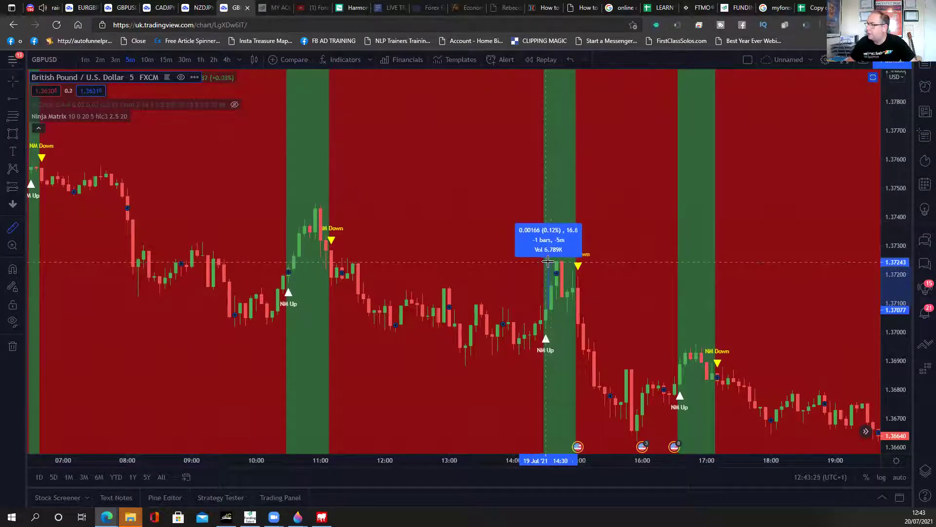
{"action": "left_click", "coordinate": [552, 266]}
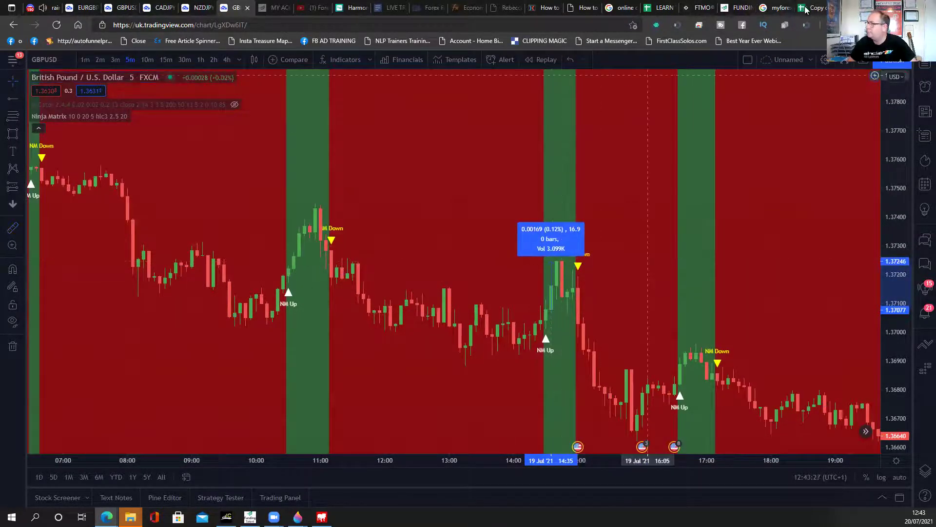
{"action": "left_click", "coordinate": [616, 8]}
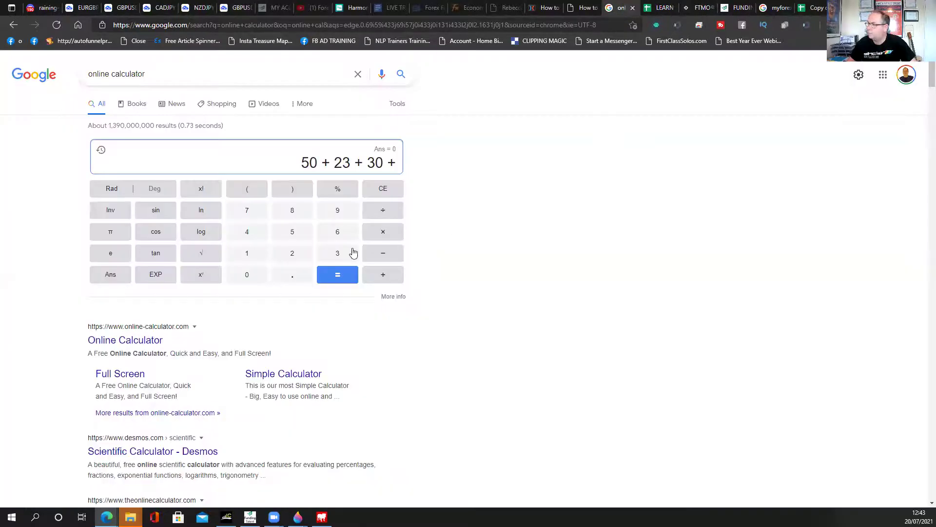
{"action": "left_click", "coordinate": [266, 253]}
{"action": "left_click", "coordinate": [328, 238]}
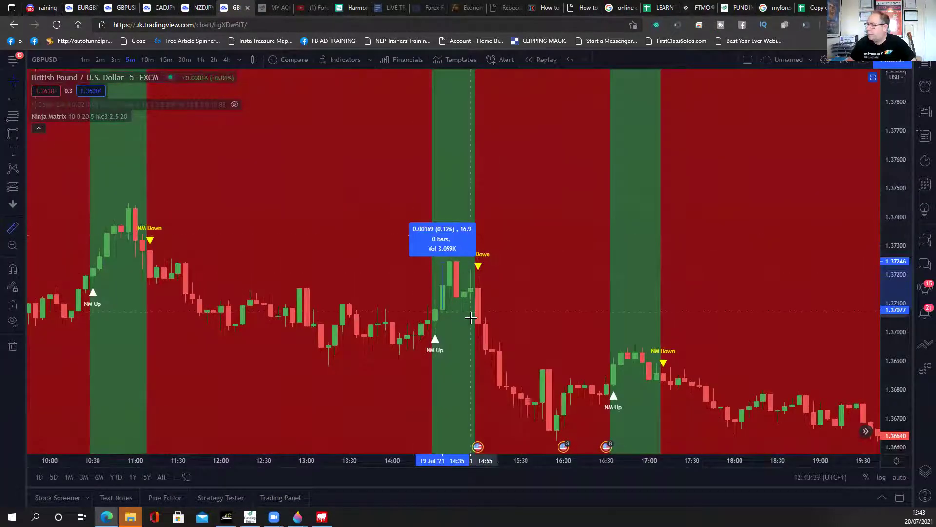
- Measure the move from 1.37024 and add 39 pips to the running sum
{"action": "left_click", "coordinate": [486, 325]}
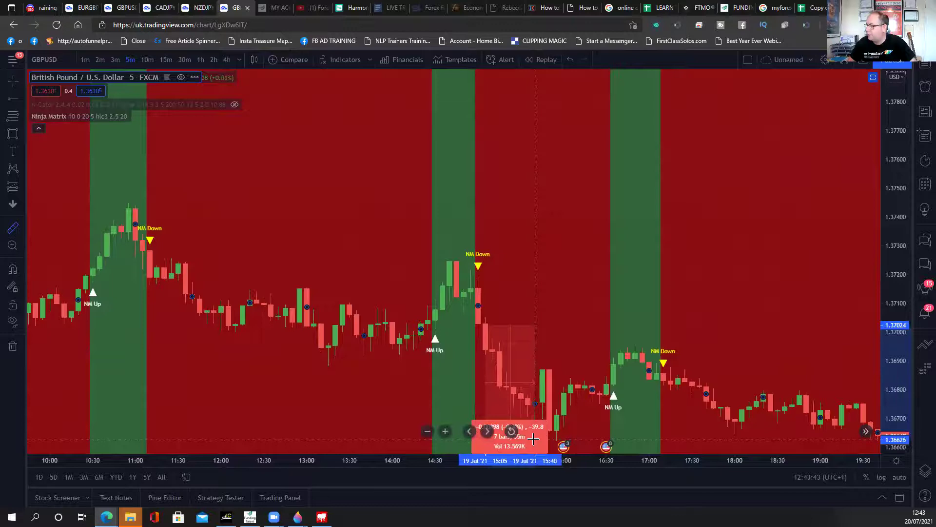
{"action": "left_click", "coordinate": [619, 8]}
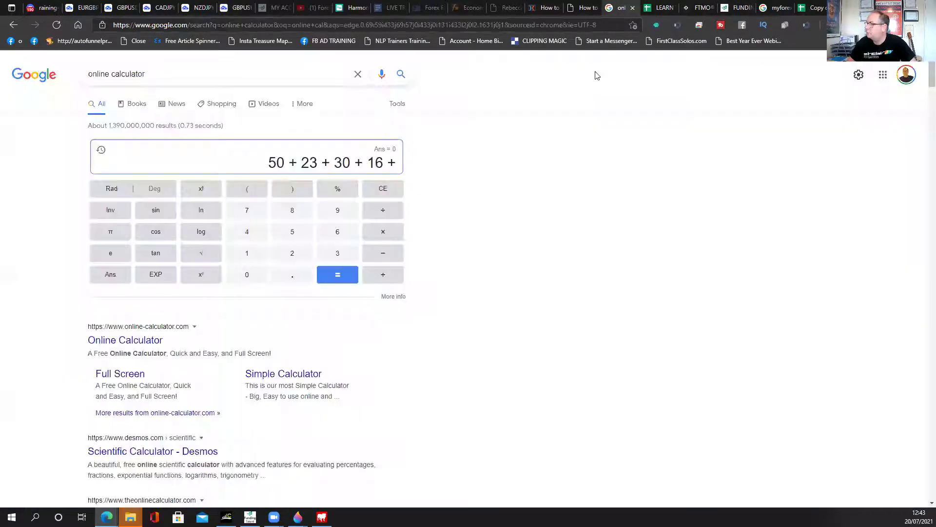
{"action": "left_click", "coordinate": [341, 253]}
{"action": "left_click", "coordinate": [338, 215]}
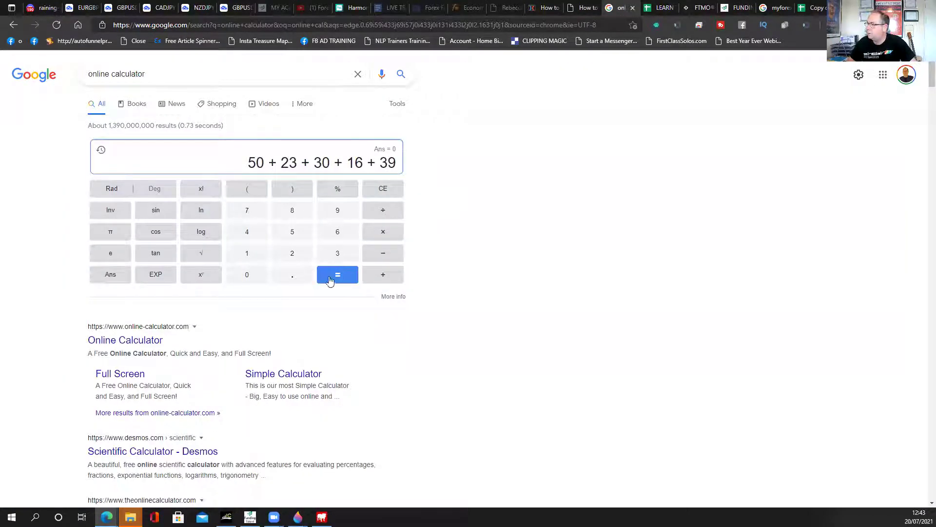
{"action": "left_click", "coordinate": [378, 276]}
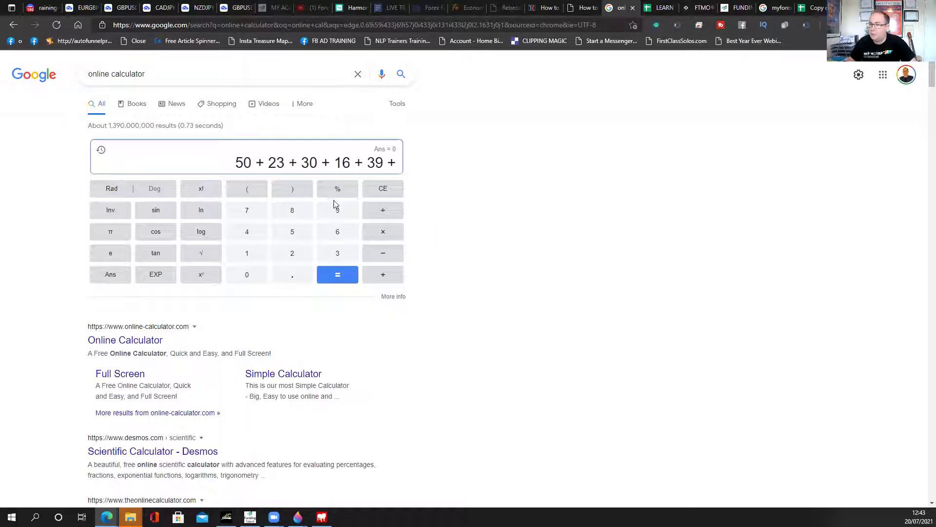
- Measure the 8-pip rise from the NM Up signal, then pan the chart forward to 01:00 on 20 July
{"action": "left_click", "coordinate": [234, 9]}
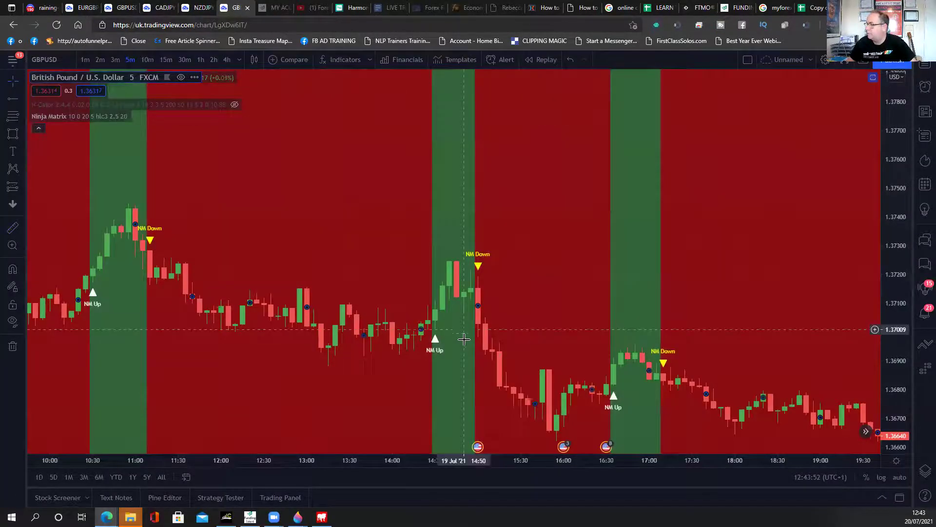
{"action": "left_click", "coordinate": [11, 225]}
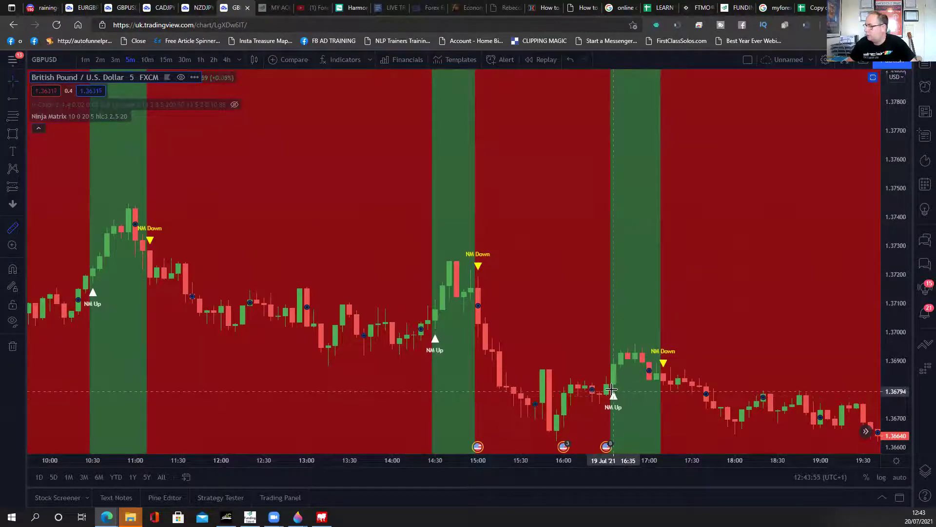
{"action": "left_click", "coordinate": [622, 366]}
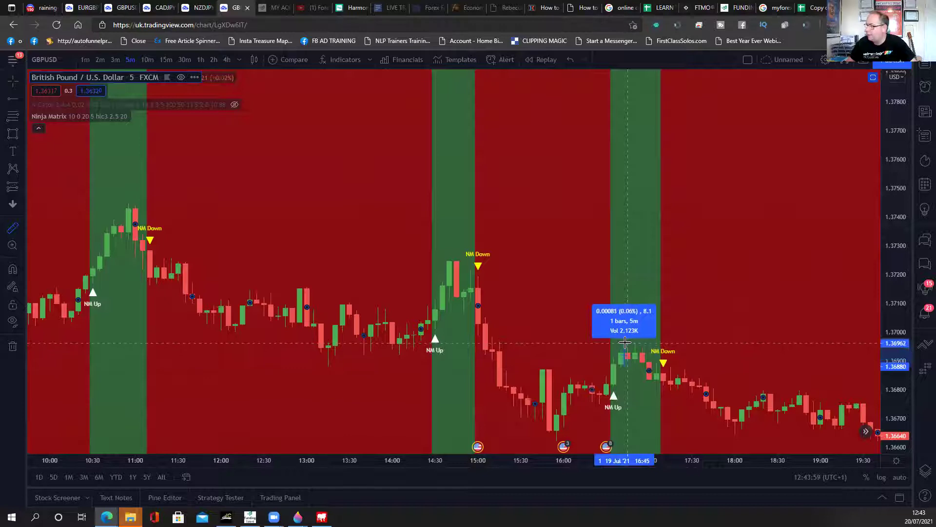
{"action": "left_click", "coordinate": [624, 343]}
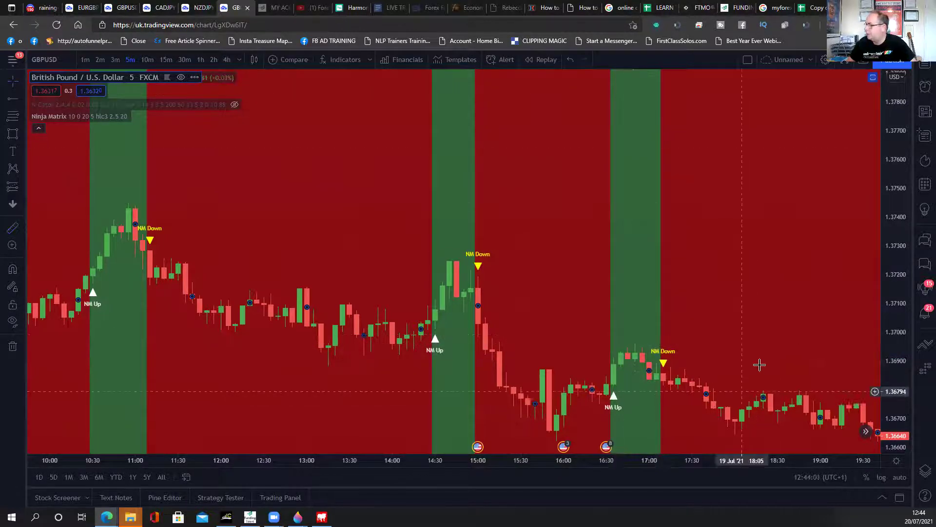
{"action": "scroll", "coordinate": [780, 342], "scroll_direction": "down", "scroll_amount": 3}
{"action": "left_click_drag", "start_coordinate": [807, 318], "coordinate": [474, 127]}
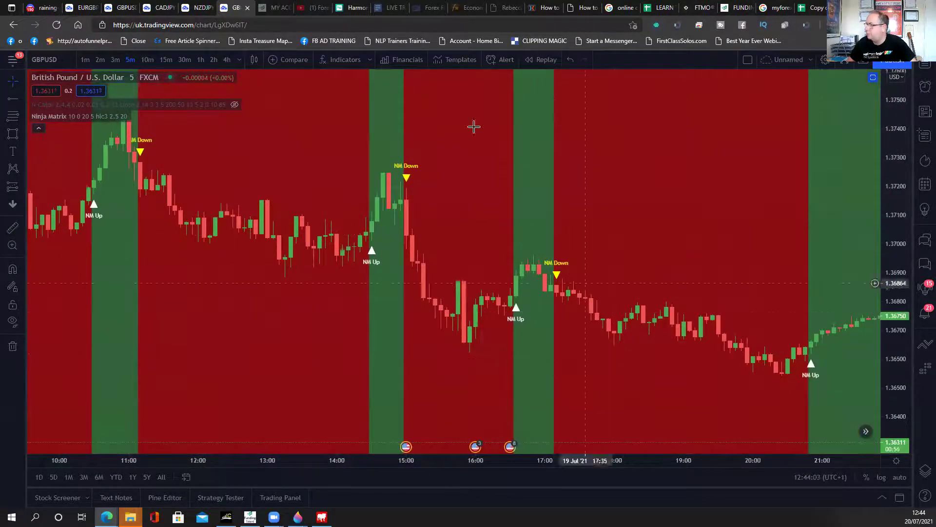
{"action": "left_click_drag", "start_coordinate": [786, 259], "coordinate": [509, 226]}
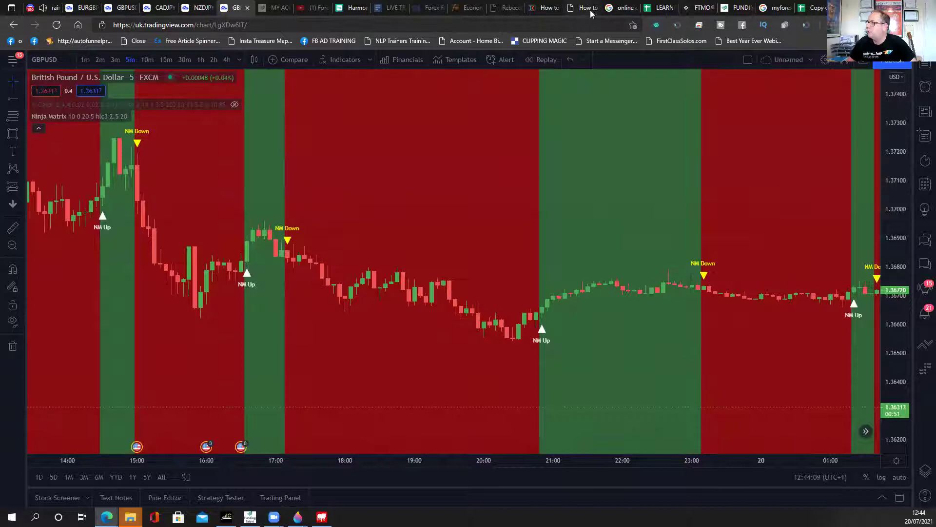
- Add the final 8 pips for a GBPUSD total of 166, then bring up the LEARN TO TRADE sheet
{"action": "left_click", "coordinate": [620, 8]}
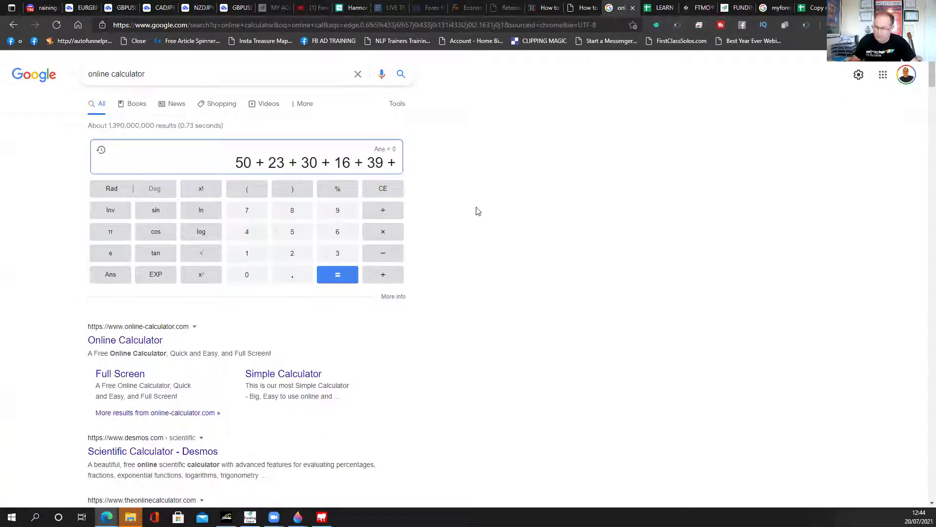
{"action": "left_click", "coordinate": [293, 211]}
{"action": "left_click", "coordinate": [333, 274]}
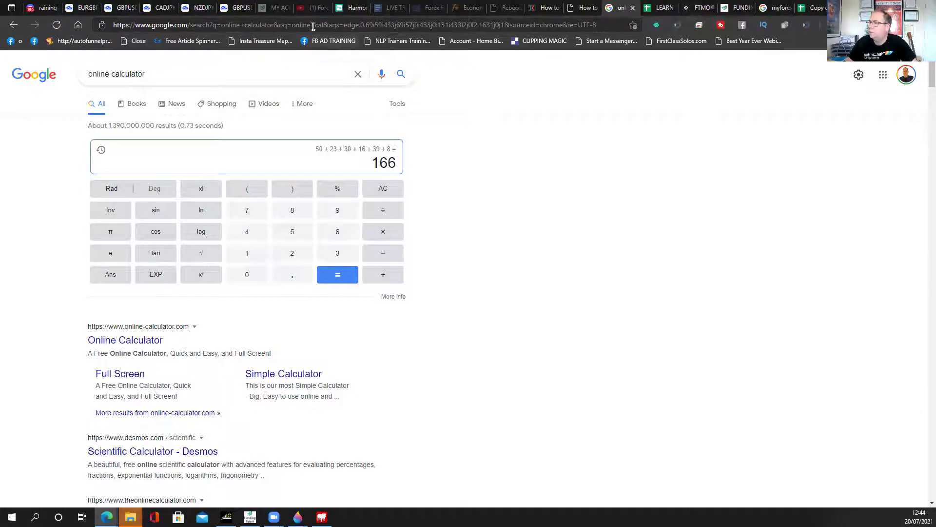
{"action": "left_click", "coordinate": [655, 9]}
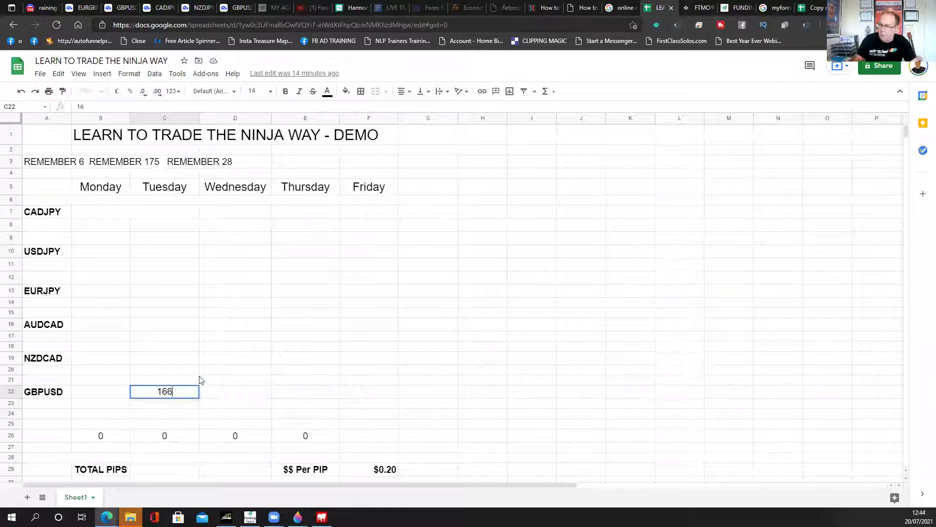
- Enter 166 pips in cell C22, GBPUSD's Tuesday cell
{"action": "type", "text": "166"}
{"action": "left_click", "coordinate": [507, 393]}
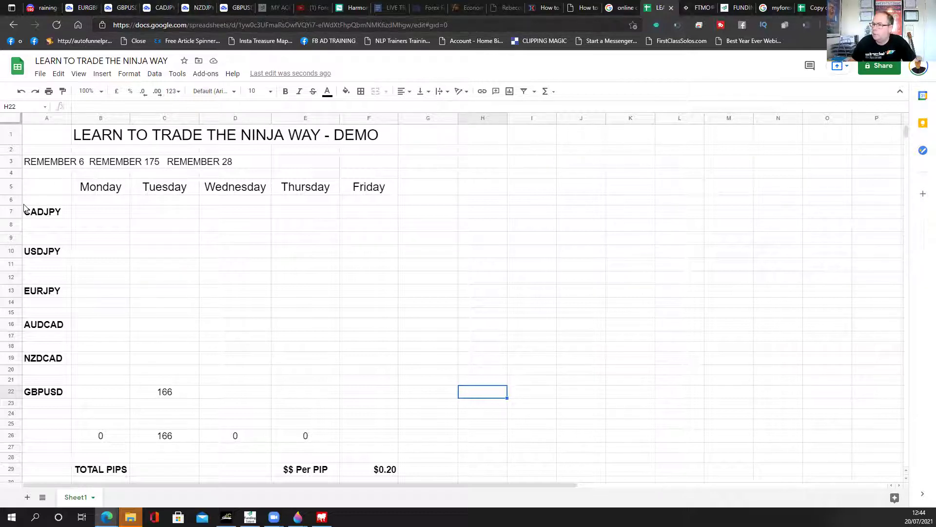
{"action": "left_click", "coordinate": [164, 7]}
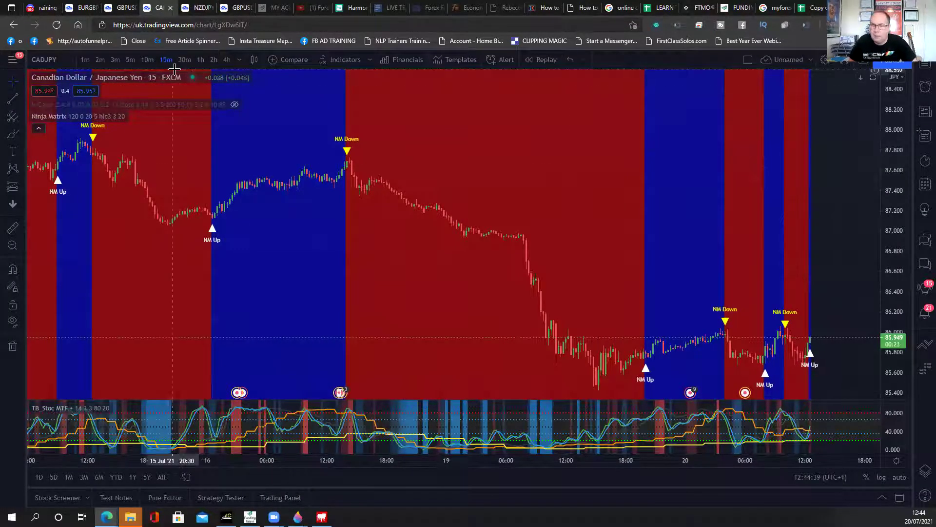
{"action": "scroll", "coordinate": [795, 263], "scroll_direction": "up", "scroll_amount": 2}
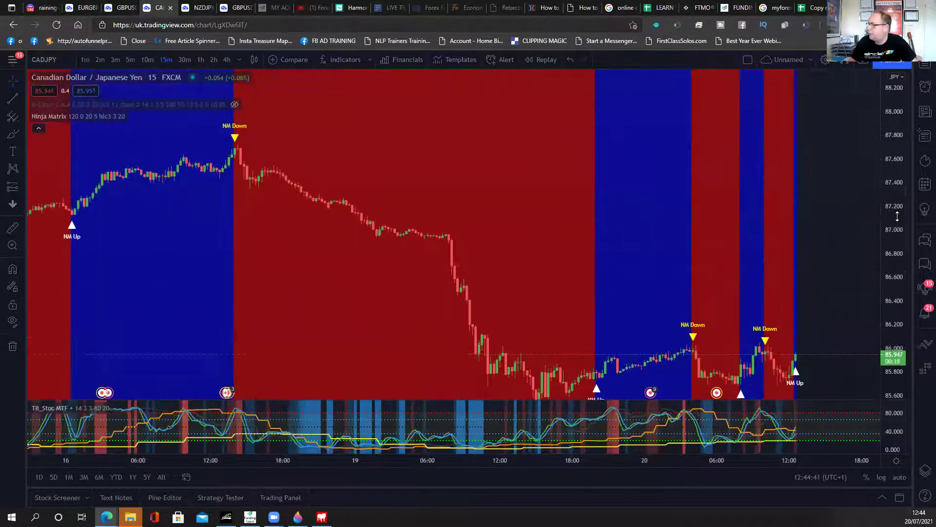
{"action": "left_click_drag", "start_coordinate": [771, 222], "coordinate": [820, 136]}
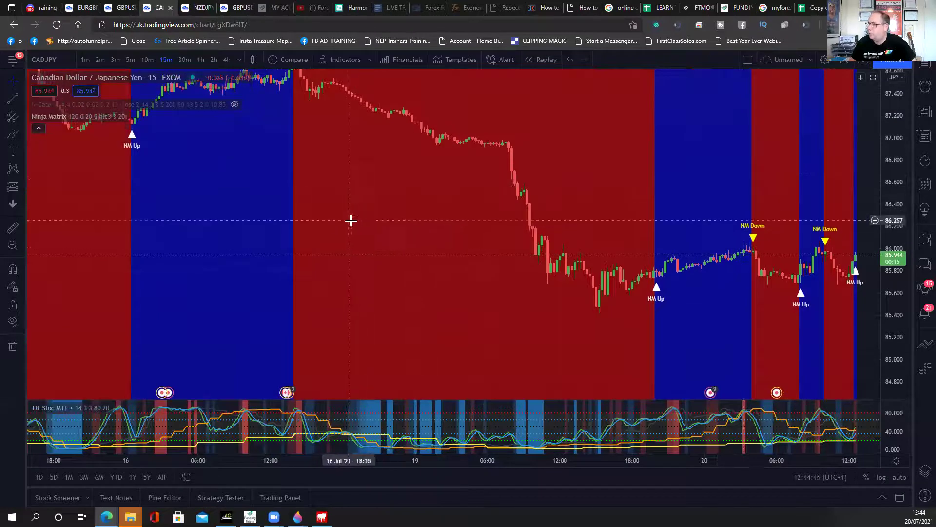
{"action": "scroll", "coordinate": [350, 220], "scroll_direction": "down", "scroll_amount": 2}
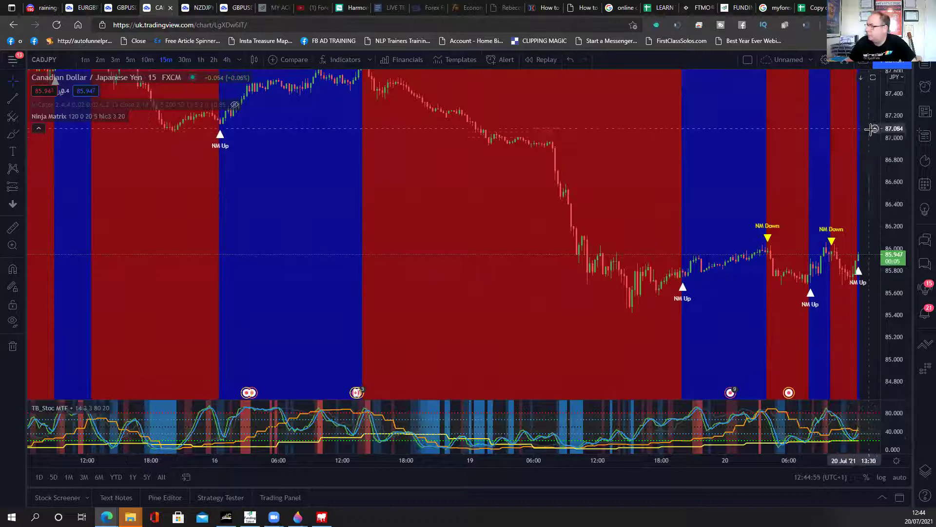
{"action": "left_click_drag", "start_coordinate": [894, 134], "coordinate": [895, 161]}
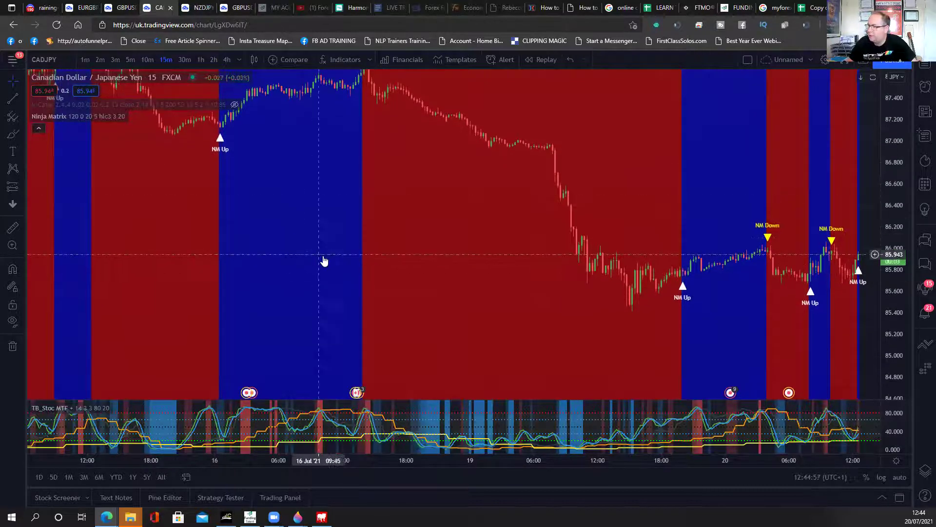
{"action": "scroll", "coordinate": [324, 261], "scroll_direction": "down", "scroll_amount": 4}
{"action": "left_click_drag", "start_coordinate": [876, 112], "coordinate": [875, 141]}
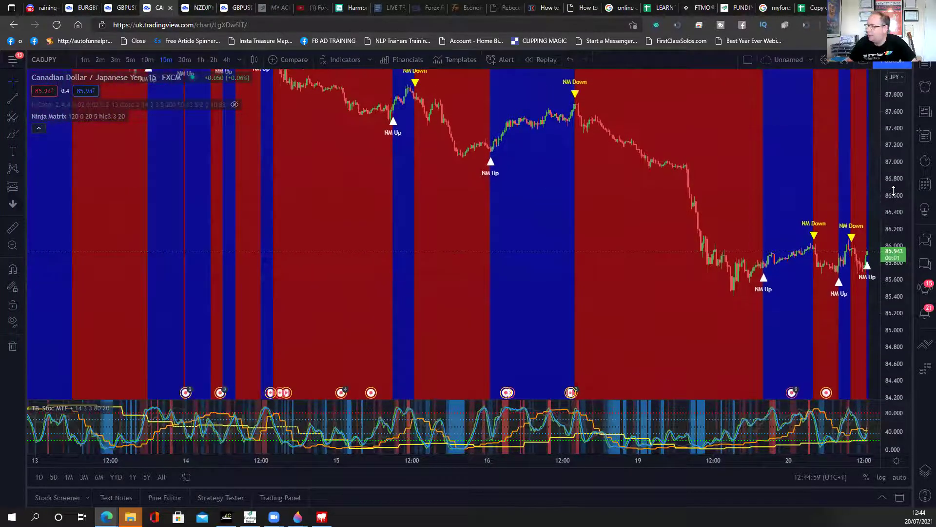
{"action": "left_click_drag", "start_coordinate": [561, 235], "coordinate": [318, 324]}
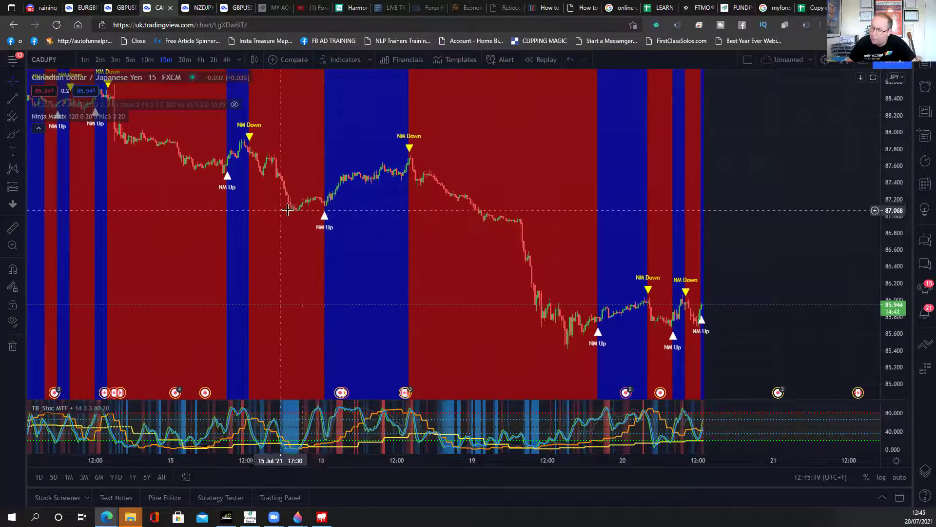
{"action": "scroll", "coordinate": [300, 211], "scroll_direction": "up", "scroll_amount": 1}
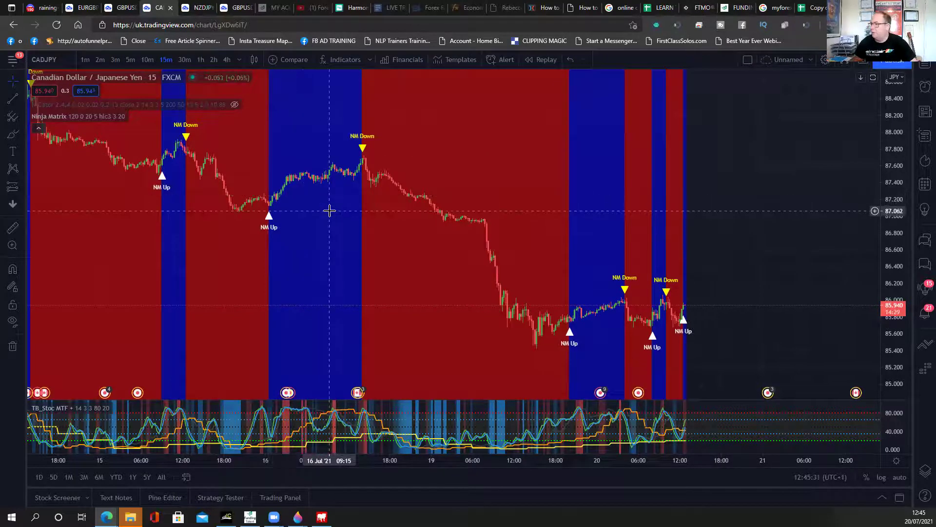
- Zoom and pan the CADJPY 15-minute chart to show the 14–16 July NM signals
{"action": "scroll", "coordinate": [332, 209], "scroll_direction": "down", "scroll_amount": 2}
{"action": "left_click_drag", "start_coordinate": [310, 261], "coordinate": [453, 320]}
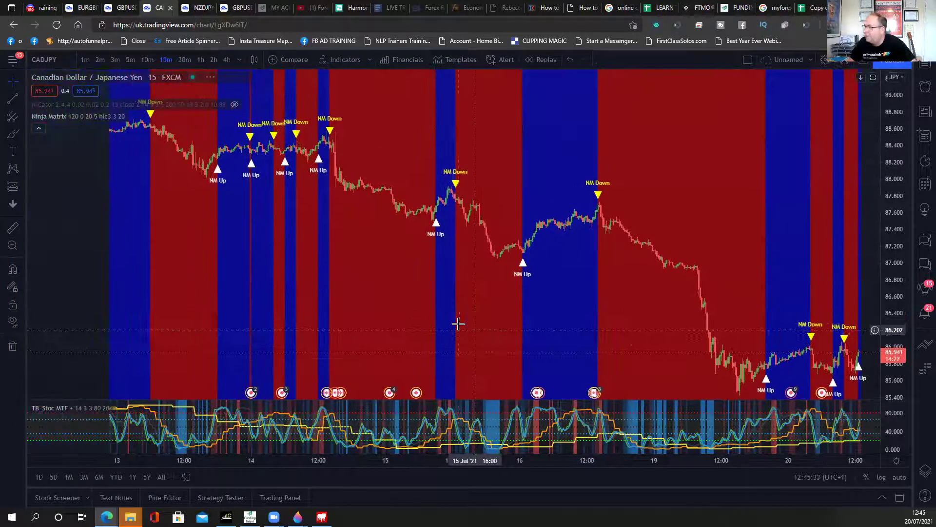
{"action": "scroll", "coordinate": [361, 294], "scroll_direction": "up", "scroll_amount": 2}
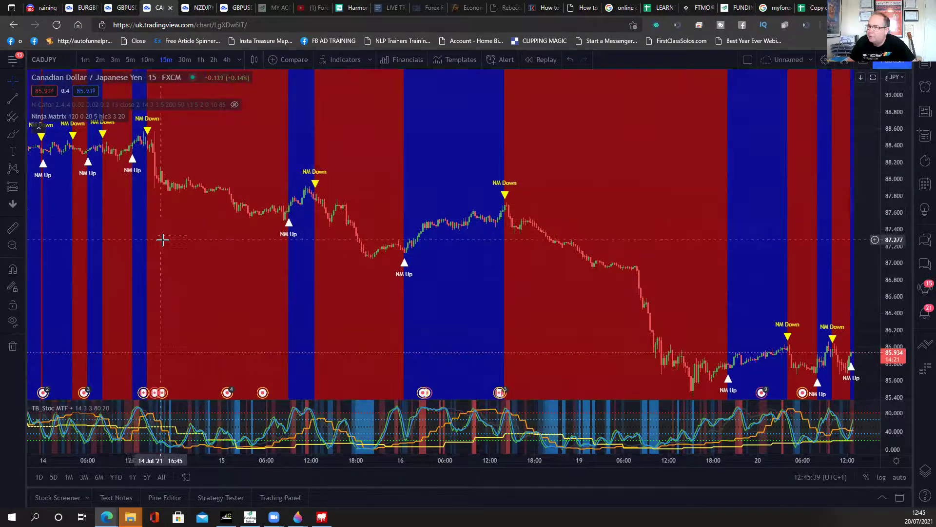
{"action": "left_click_drag", "start_coordinate": [161, 241], "coordinate": [296, 295]}
{"action": "scroll", "coordinate": [297, 295], "scroll_direction": "up", "scroll_amount": 1}
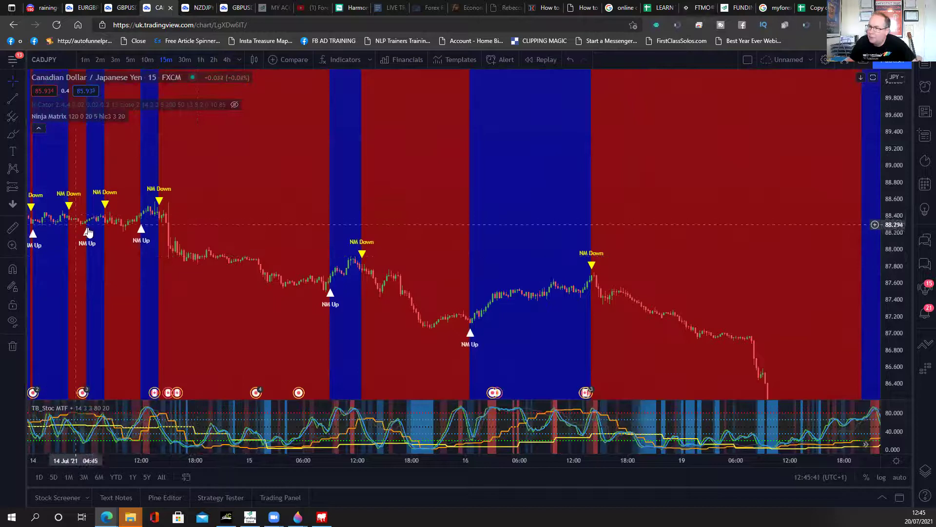
{"action": "scroll", "coordinate": [203, 211], "scroll_direction": "up", "scroll_amount": 1}
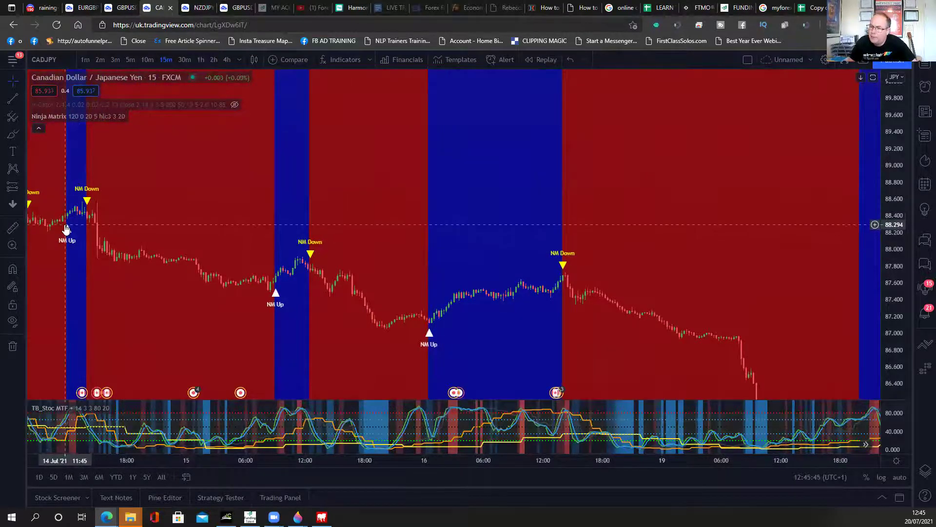
{"action": "scroll", "coordinate": [67, 226], "scroll_direction": "up", "scroll_amount": 1}
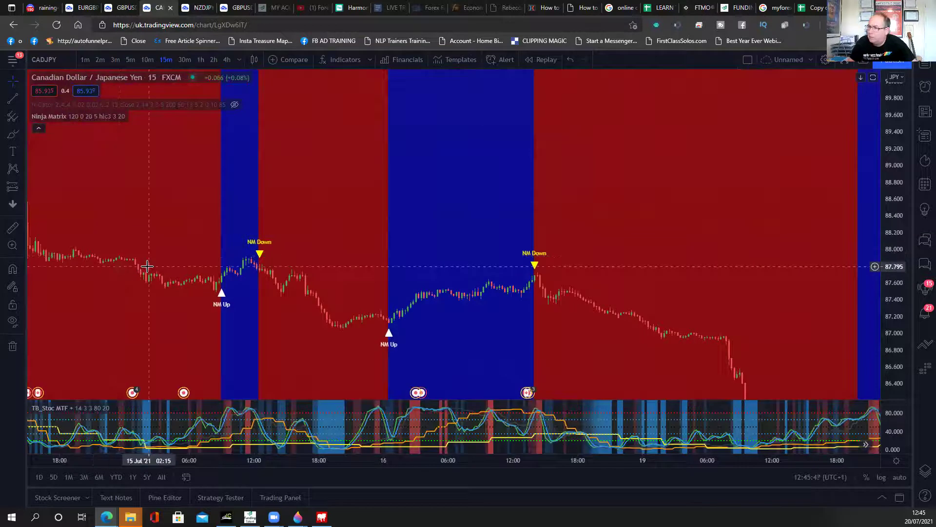
{"action": "scroll", "coordinate": [135, 228], "scroll_direction": "down", "scroll_amount": 2}
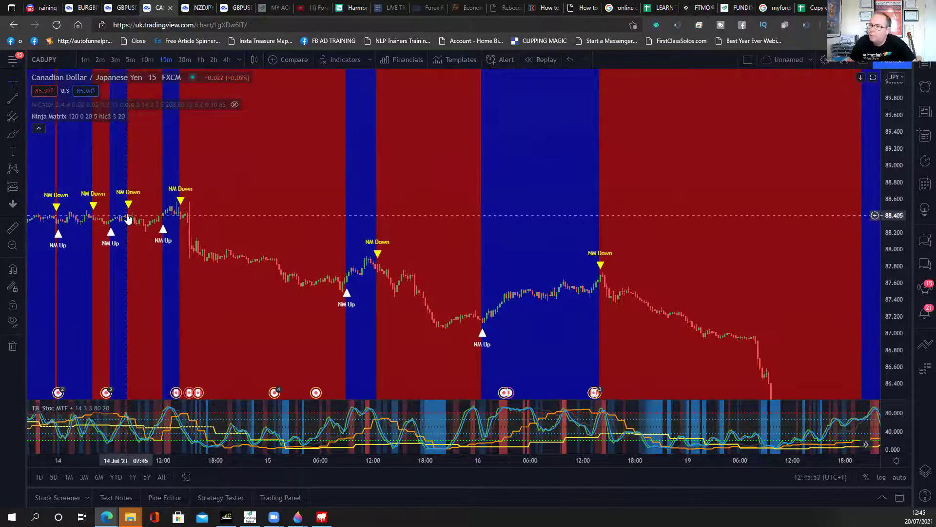
{"action": "left_click_drag", "start_coordinate": [167, 278], "coordinate": [282, 245]}
{"action": "scroll", "coordinate": [322, 256], "scroll_direction": "up", "scroll_amount": 2}
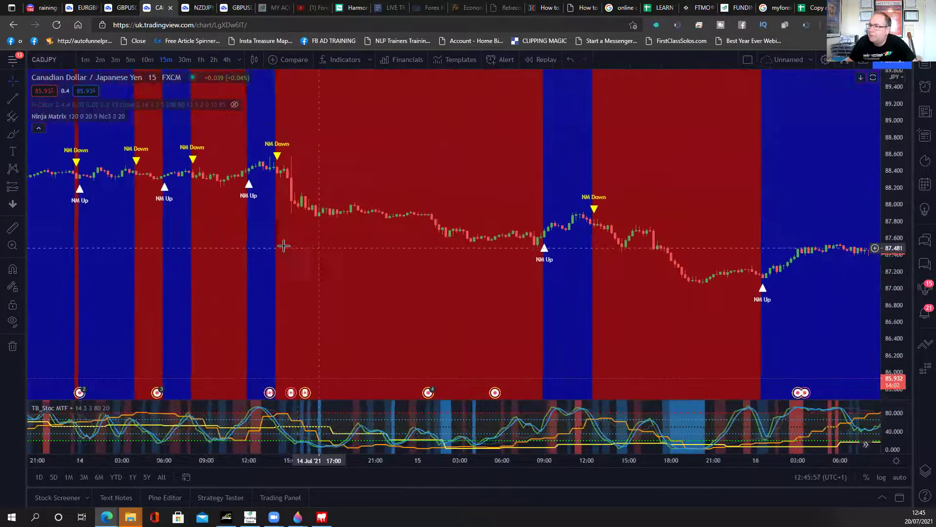
{"action": "left_click", "coordinate": [8, 229]}
- Measure the 10.5-pip move over 5 bars and start a fresh calculator sum with 10
{"action": "left_click", "coordinate": [190, 178]}
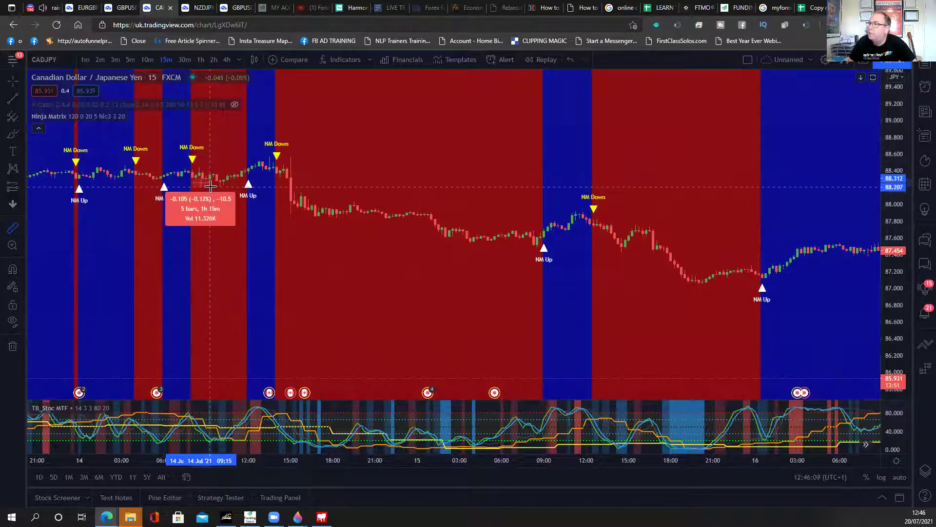
{"action": "left_click", "coordinate": [211, 187]}
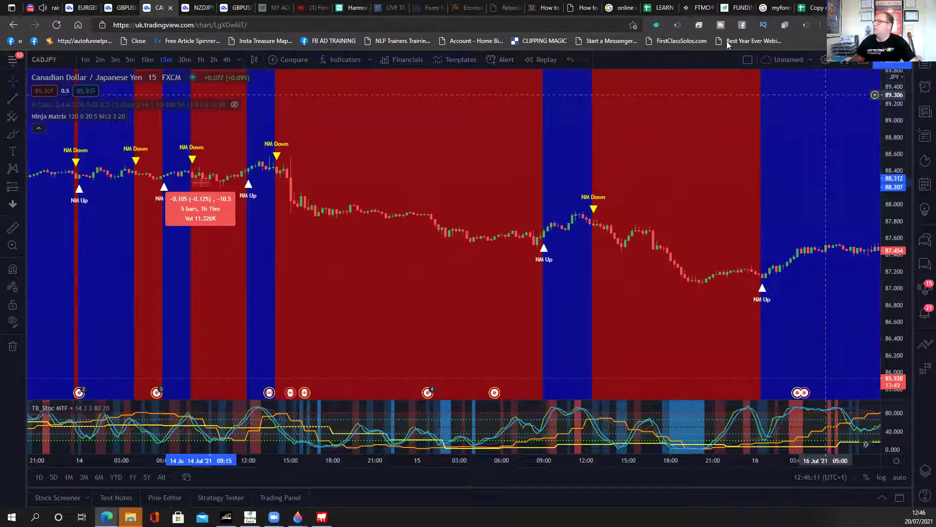
{"action": "left_click", "coordinate": [615, 8]}
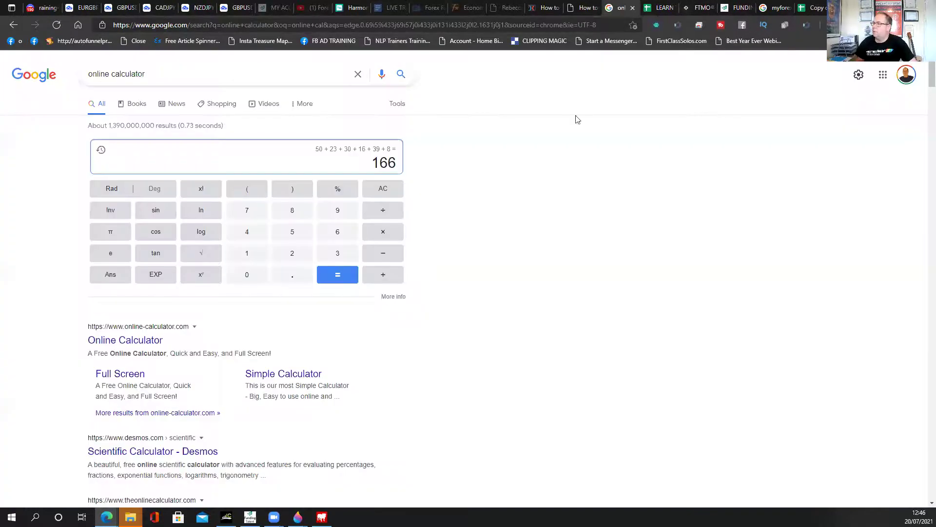
{"action": "left_click", "coordinate": [382, 190]}
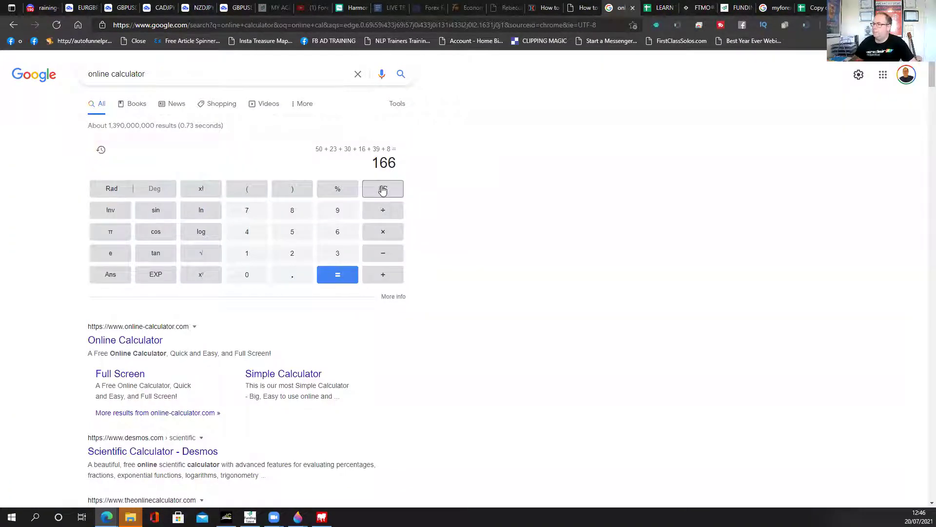
{"action": "left_click", "coordinate": [254, 256]}
{"action": "left_click", "coordinate": [254, 273]}
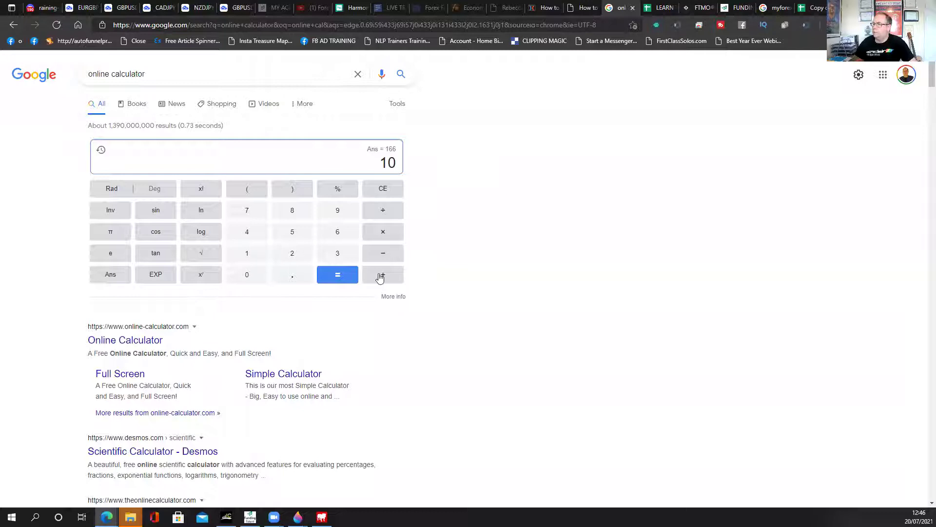
- Measure the 18-pip rise to the NM Down signal and add 18 to the sum
{"action": "left_click", "coordinate": [158, 7]}
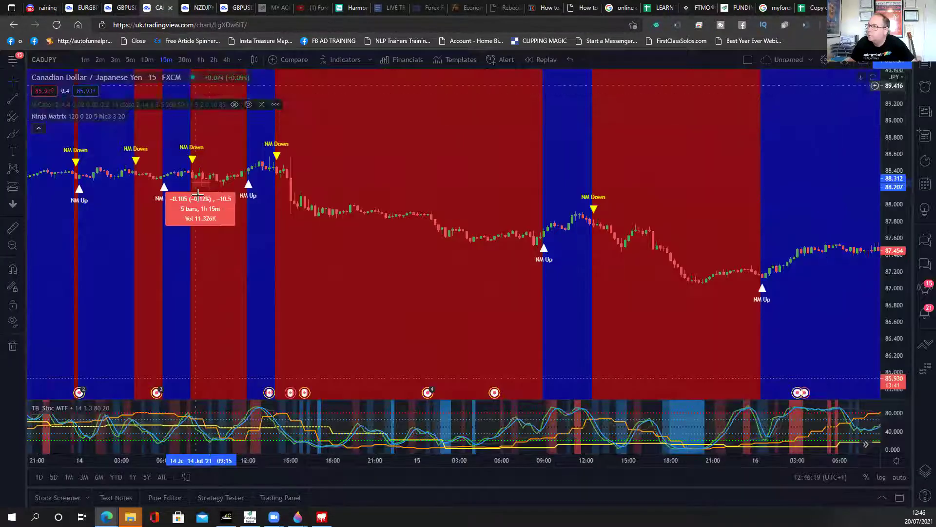
{"action": "left_click", "coordinate": [13, 227]}
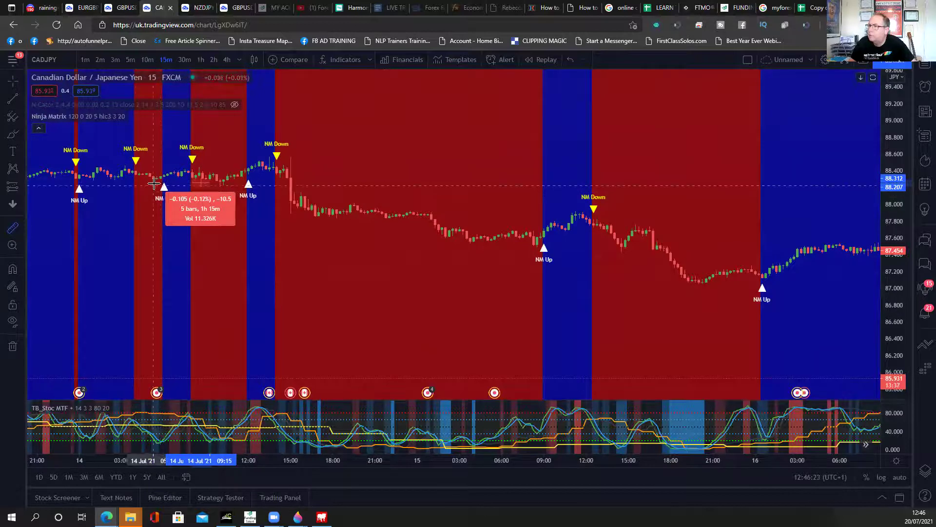
{"action": "left_click", "coordinate": [248, 173]}
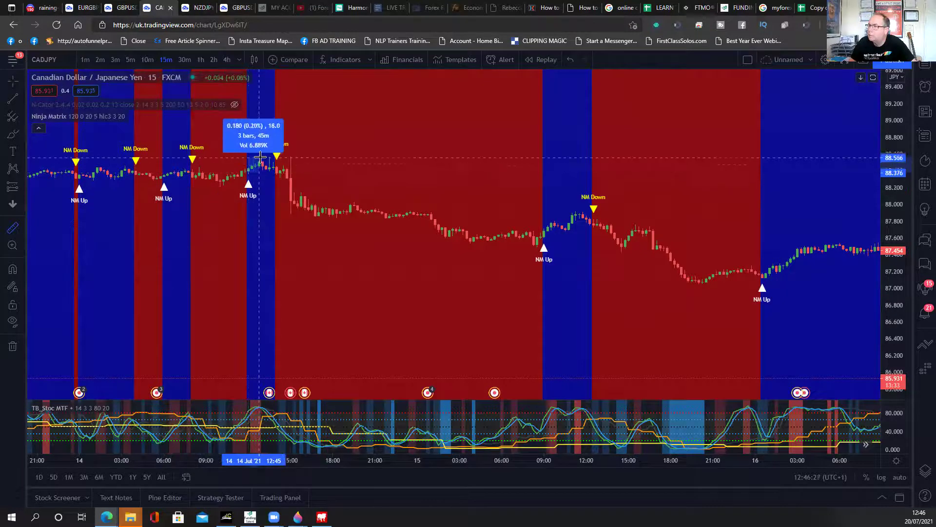
{"action": "left_click", "coordinate": [260, 157]}
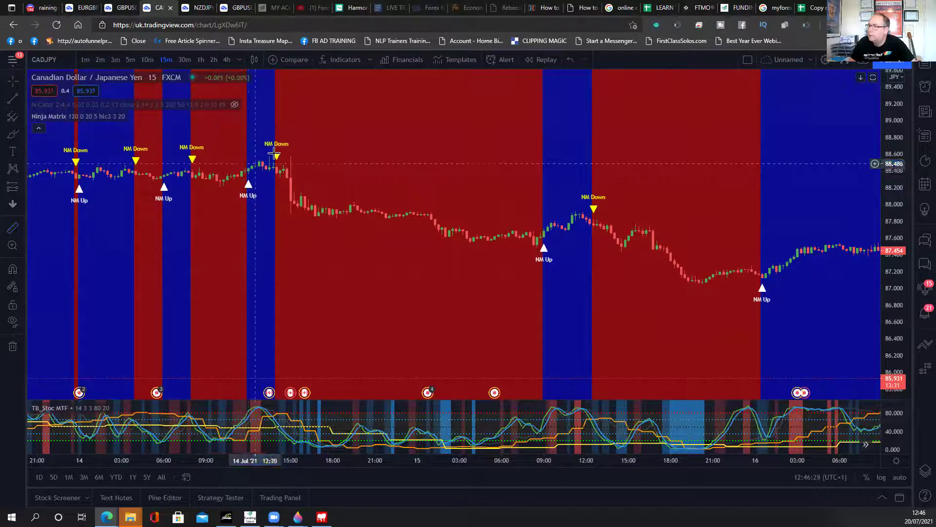
{"action": "left_click", "coordinate": [620, 8]}
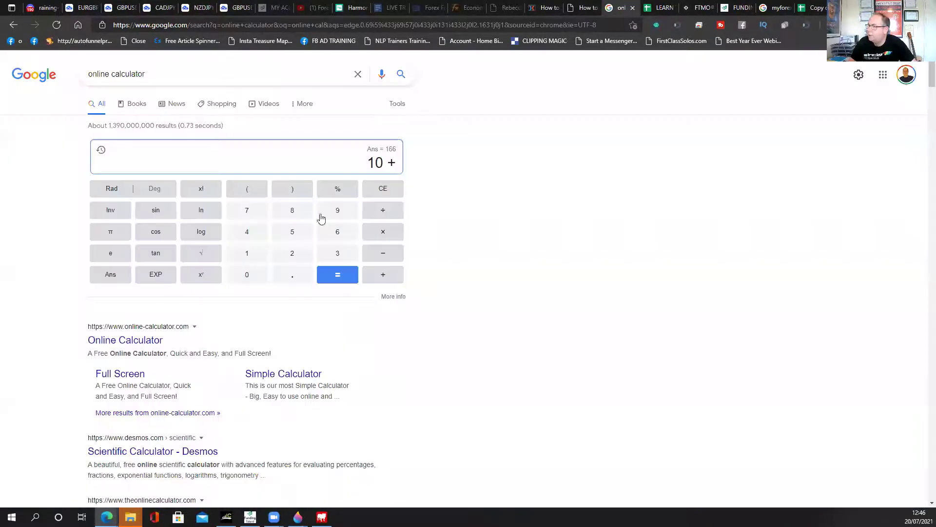
{"action": "left_click", "coordinate": [249, 255]}
{"action": "left_click", "coordinate": [290, 209]}
{"action": "left_click", "coordinate": [371, 275]}
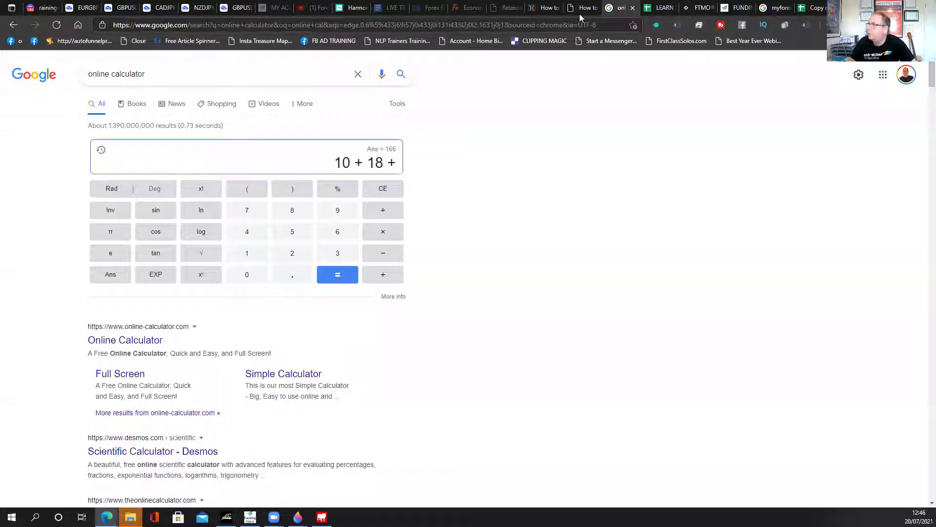
{"action": "left_click", "coordinate": [164, 8]}
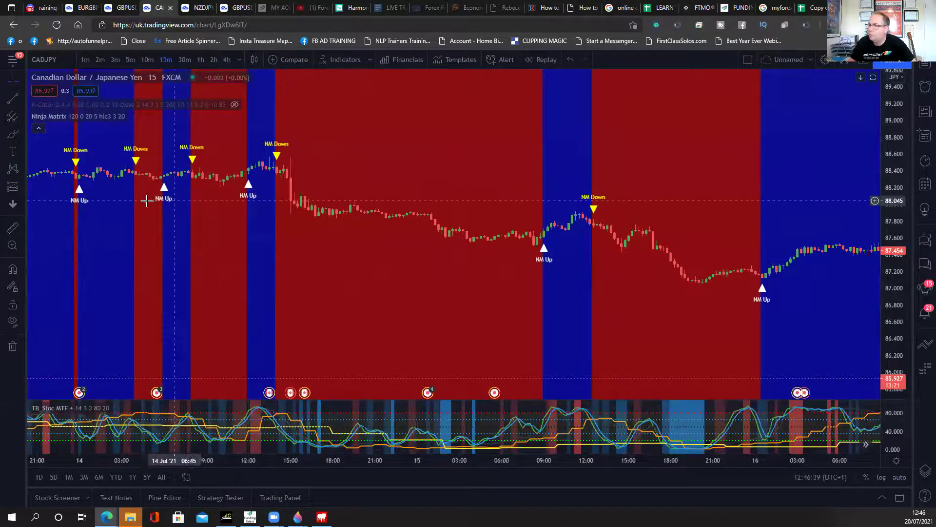
- Measure the drop from 14 Jul 14:15 NM Down to 15 Jul 08:00: -87.2 over 71 bars
{"action": "left_click", "coordinate": [14, 228]}
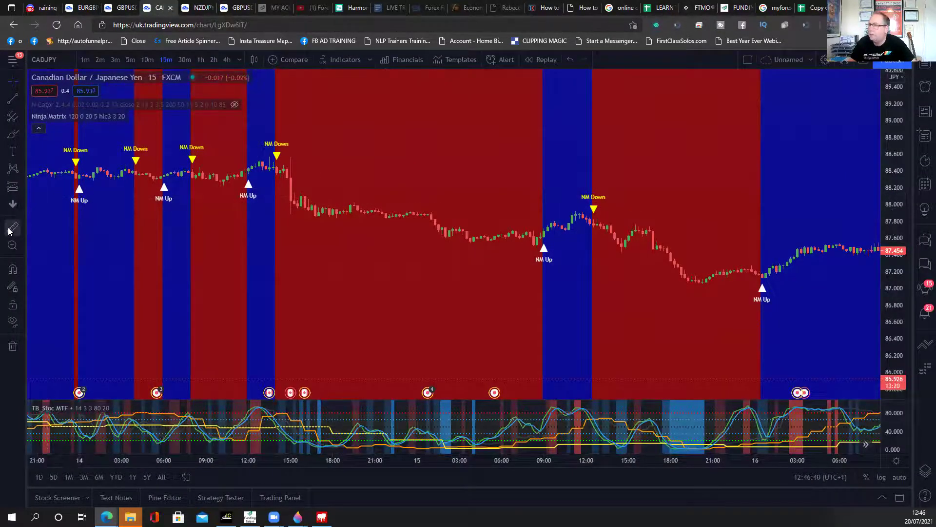
{"action": "left_click", "coordinate": [192, 177]}
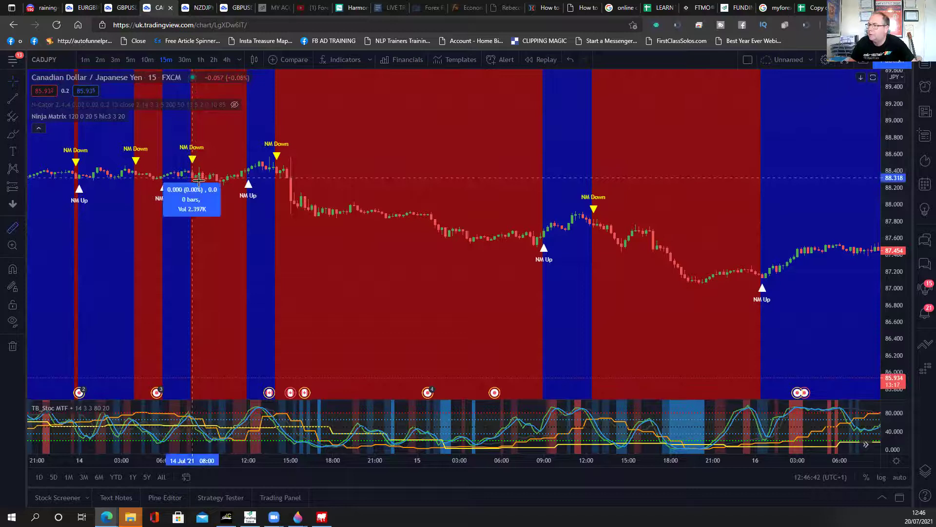
{"action": "left_click", "coordinate": [223, 186]}
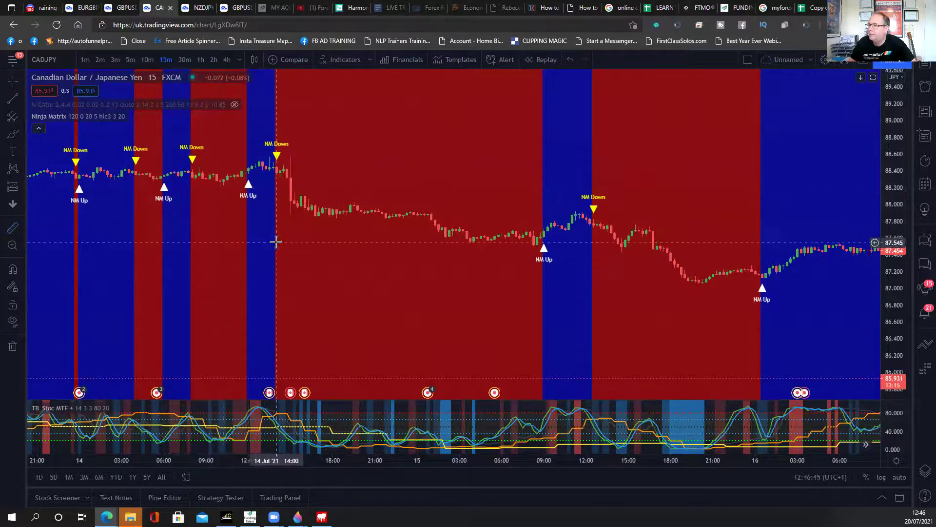
{"action": "scroll", "coordinate": [272, 240], "scroll_direction": "up", "scroll_amount": 2}
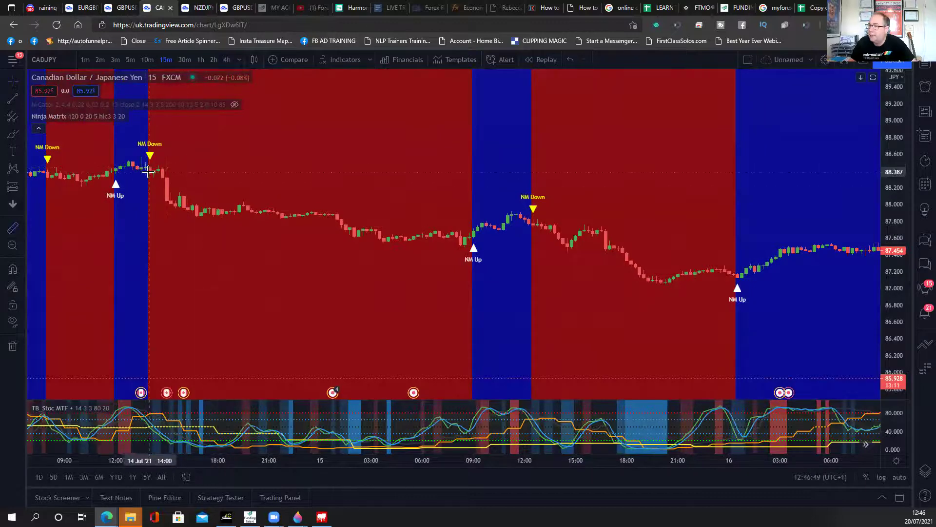
{"action": "left_click", "coordinate": [154, 172]}
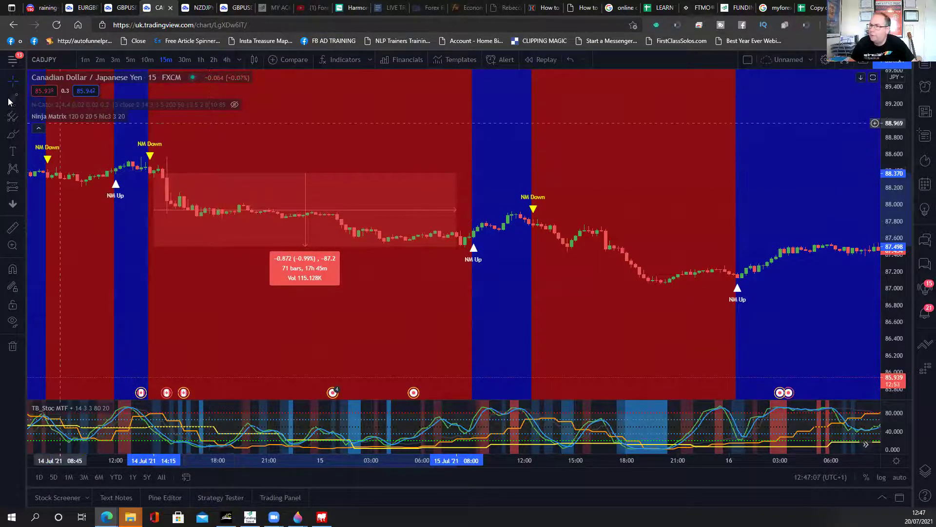
- Draw a yellow trend line at about 88.64, level with the 14 July NM Down signal
{"action": "left_click", "coordinate": [23, 99]}
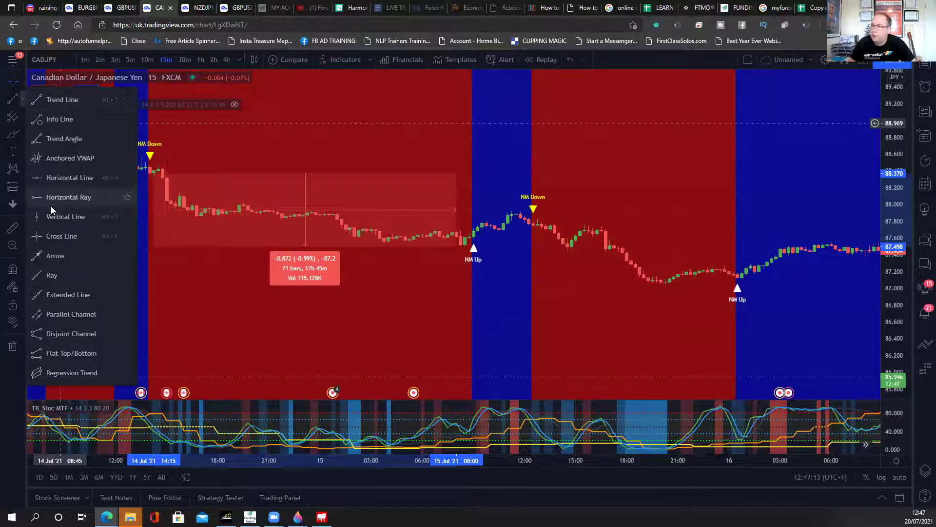
{"action": "left_click", "coordinate": [62, 99]}
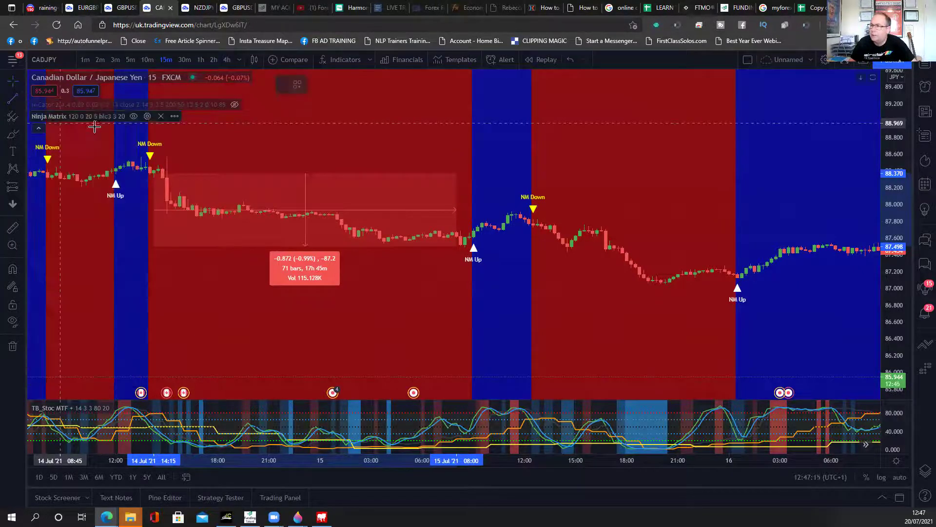
{"action": "left_click", "coordinate": [125, 150]}
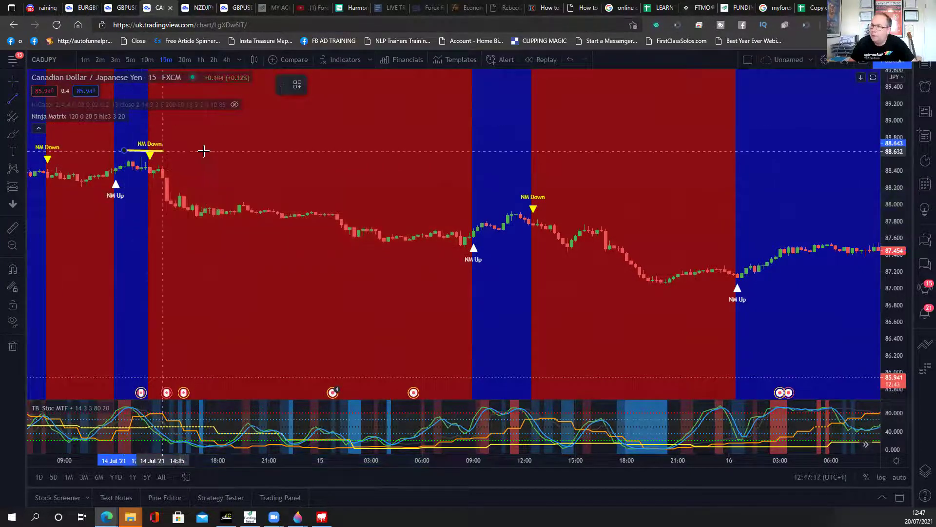
{"action": "left_click", "coordinate": [195, 152]}
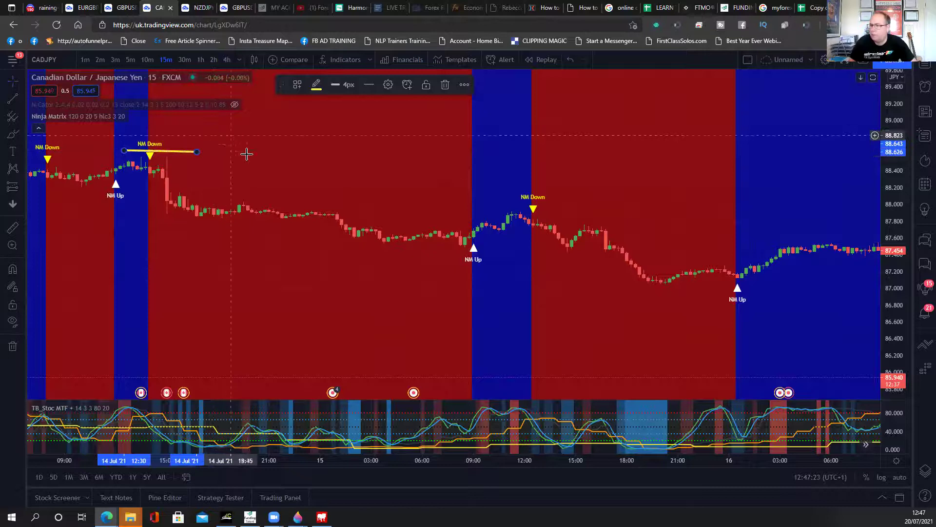
{"action": "scroll", "coordinate": [247, 171], "scroll_direction": "down", "scroll_amount": 1}
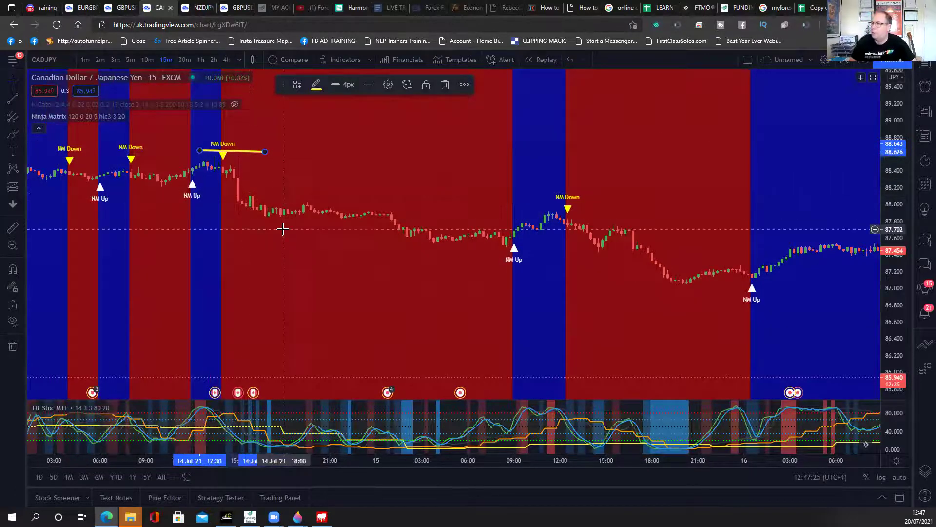
- Measure the 88.9-pip CADJPY fall from the trend line to the next NM Up, then bring up the Google calculator
{"action": "scroll", "coordinate": [219, 222], "scroll_direction": "up", "scroll_amount": 1}
{"action": "left_click", "coordinate": [11, 227]}
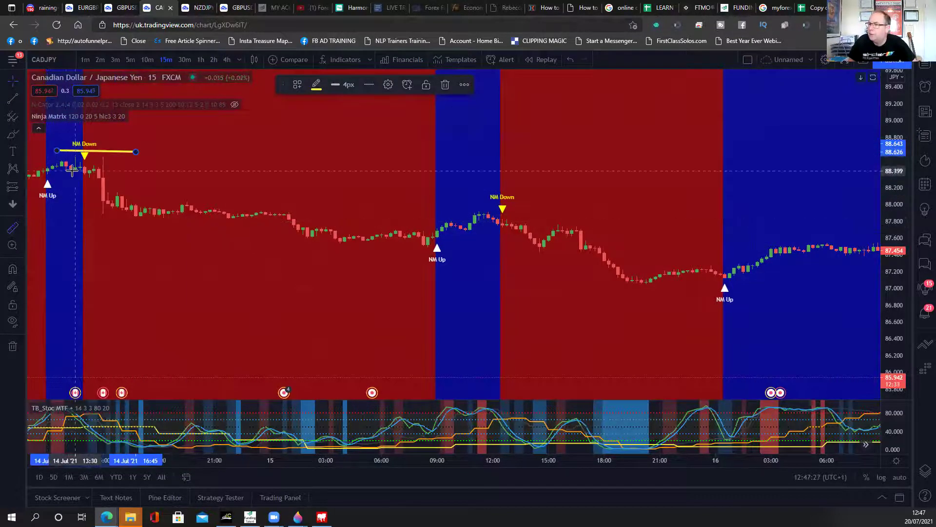
{"action": "left_click", "coordinate": [88, 172]}
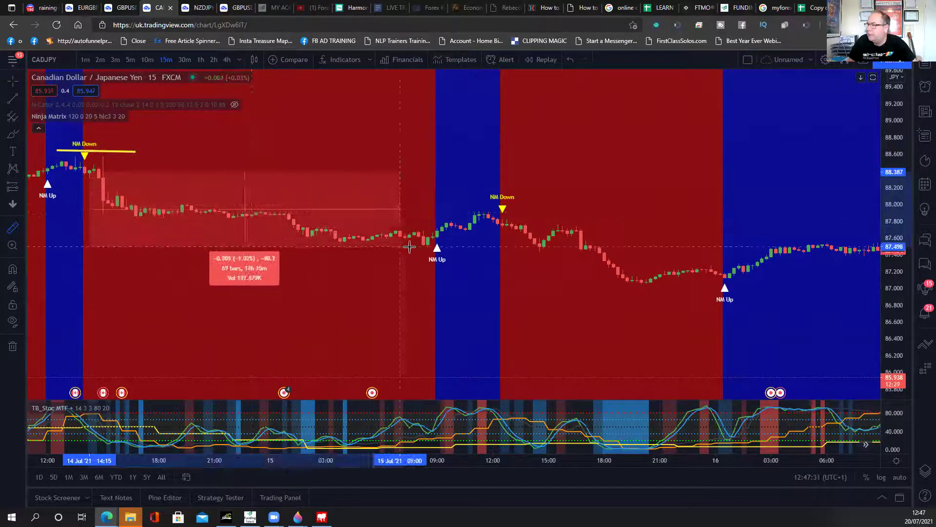
{"action": "left_click", "coordinate": [415, 245]}
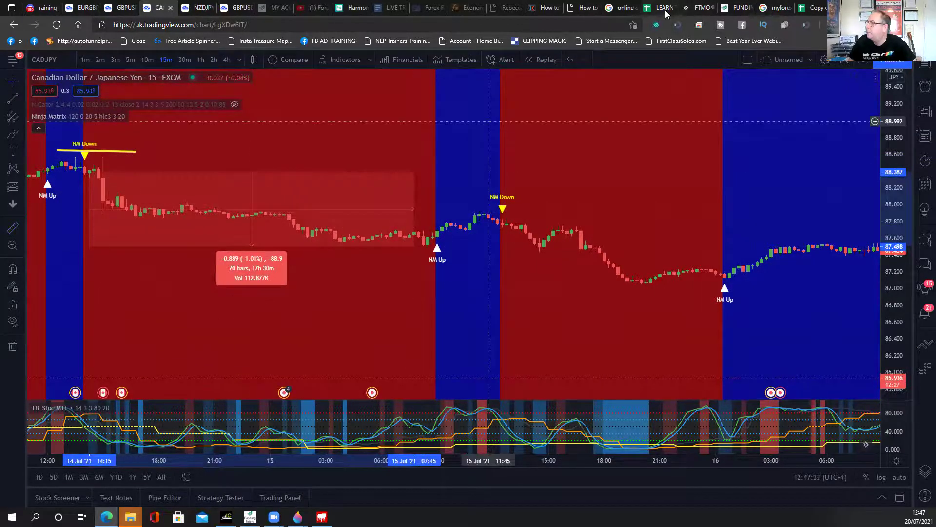
{"action": "left_click", "coordinate": [615, 7]}
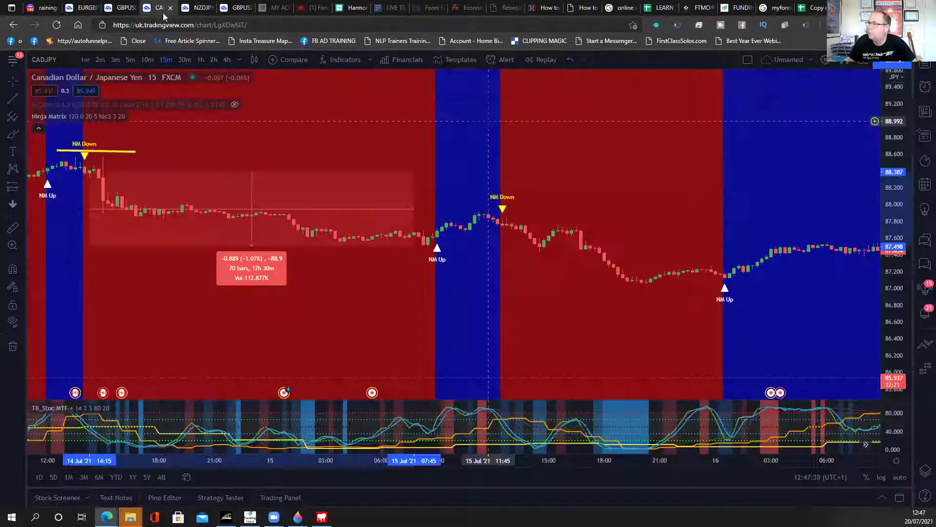
- Measure the 30.2-pip, 6-bar CADJPY rise on 15 July
{"action": "left_click", "coordinate": [161, 8]}
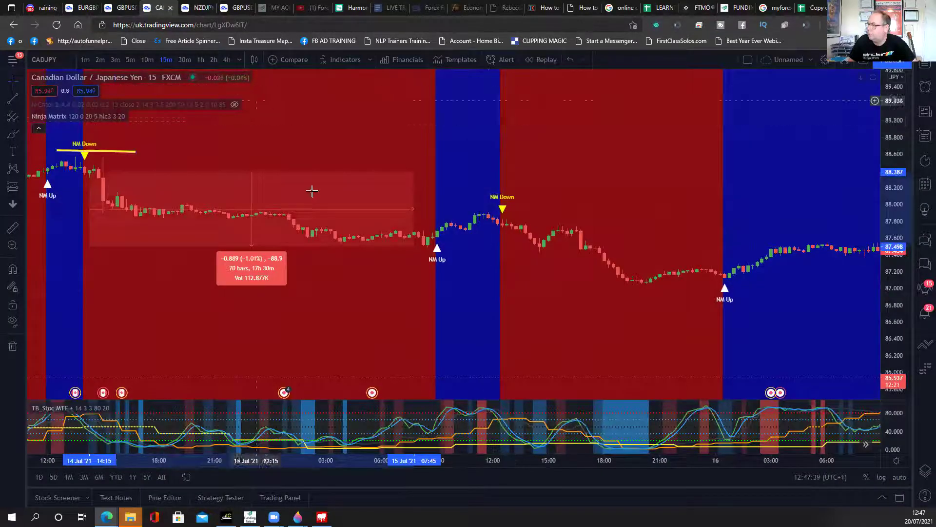
{"action": "left_click", "coordinate": [14, 230]}
{"action": "left_click", "coordinate": [436, 237]}
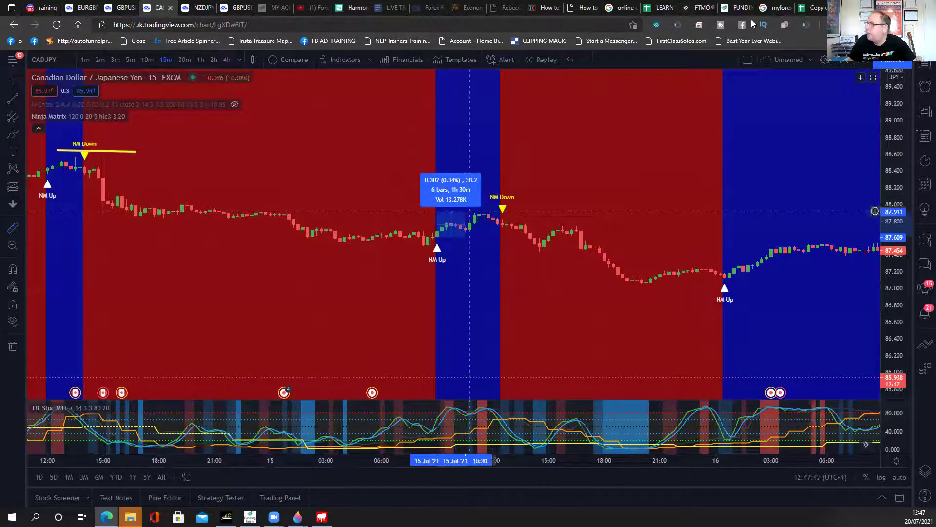
- Add 30 to the calculator sum so it reads 10 + 18 + 88 + 30, then return to CADJPY
{"action": "left_click", "coordinate": [624, 8]}
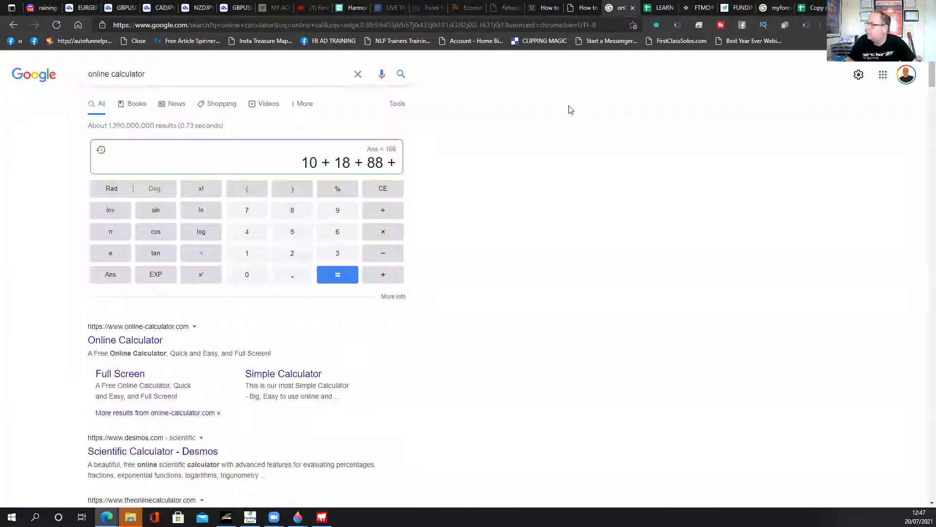
{"action": "left_click", "coordinate": [335, 249]}
{"action": "left_click", "coordinate": [268, 276]}
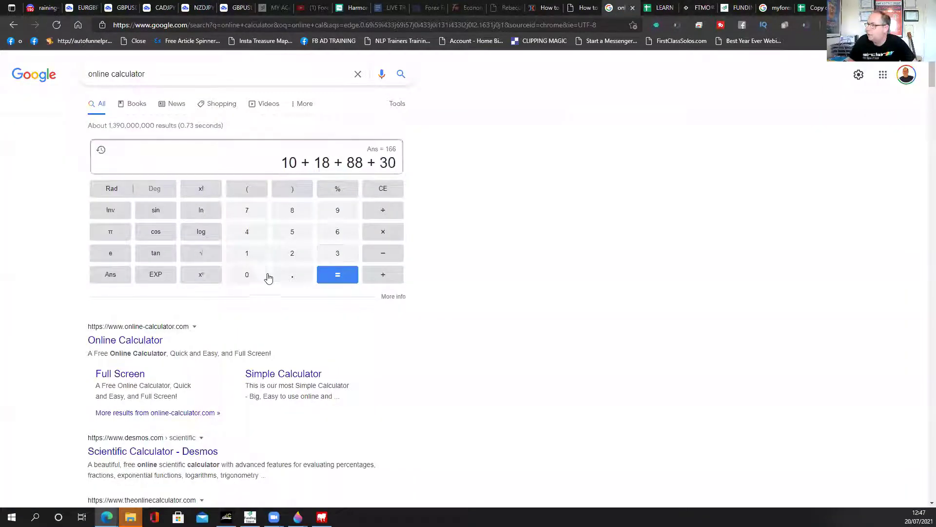
{"action": "left_click", "coordinate": [379, 274]}
{"action": "scroll", "coordinate": [388, 151], "scroll_direction": "down", "scroll_amount": 2}
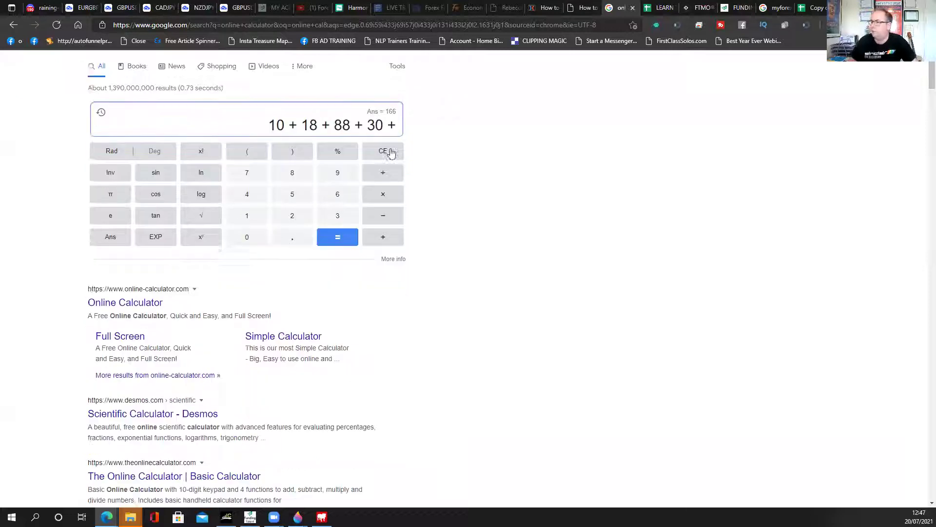
{"action": "left_click", "coordinate": [153, 8]}
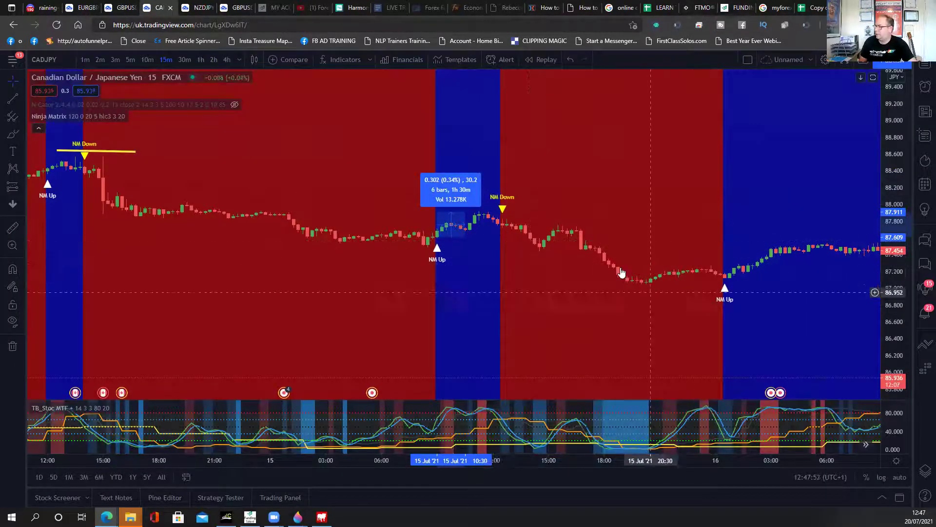
- Pan to 16–19 Jul, fit the price scale, and measure the move from the NM Down signal
{"action": "left_click_drag", "start_coordinate": [800, 328], "coordinate": [585, 299]}
{"action": "left_click_drag", "start_coordinate": [679, 255], "coordinate": [478, 215]}
{"action": "left_click_drag", "start_coordinate": [609, 246], "coordinate": [414, 228]}
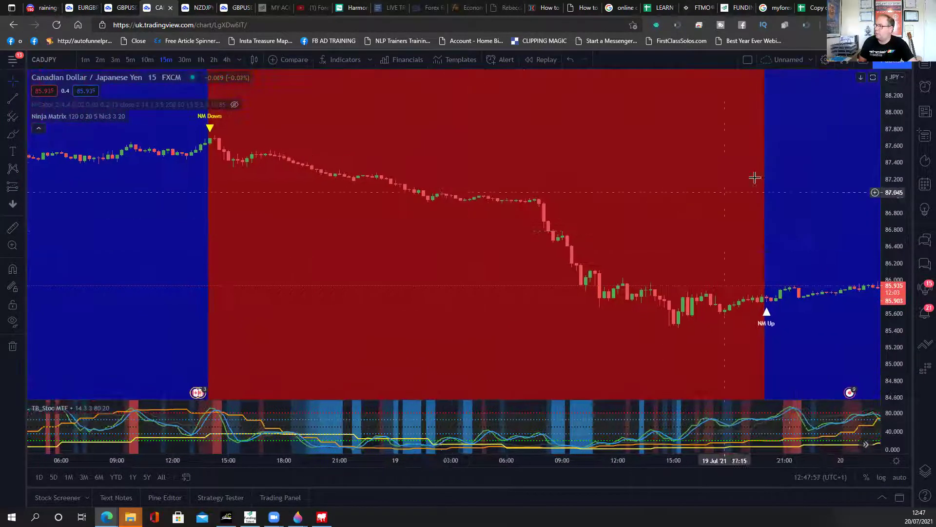
{"action": "left_click_drag", "start_coordinate": [896, 124], "coordinate": [895, 105]}
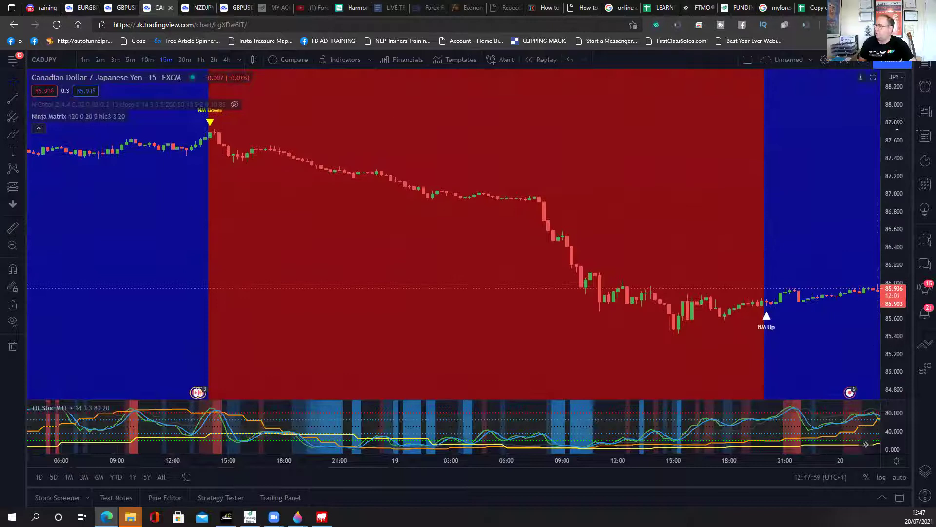
{"action": "left_click_drag", "start_coordinate": [841, 115], "coordinate": [797, 148]}
{"action": "left_click", "coordinate": [12, 228]}
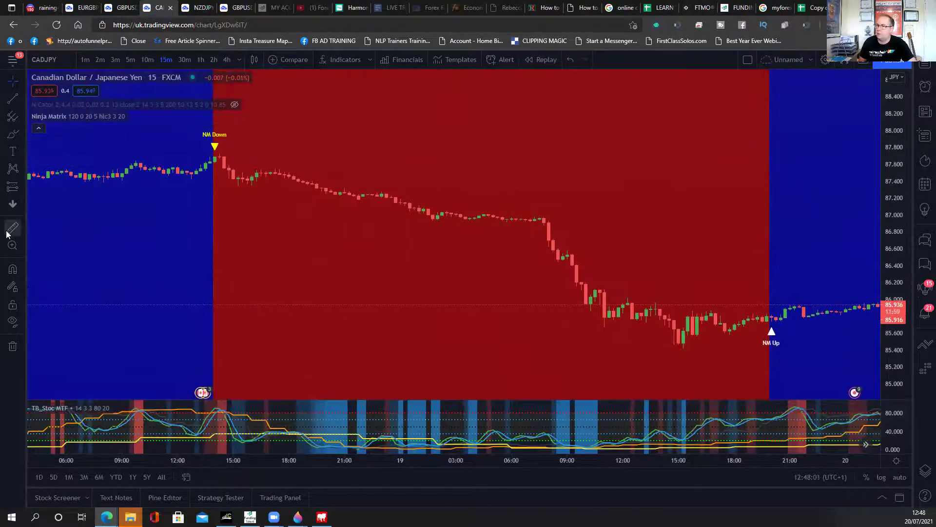
{"action": "left_click", "coordinate": [217, 155]}
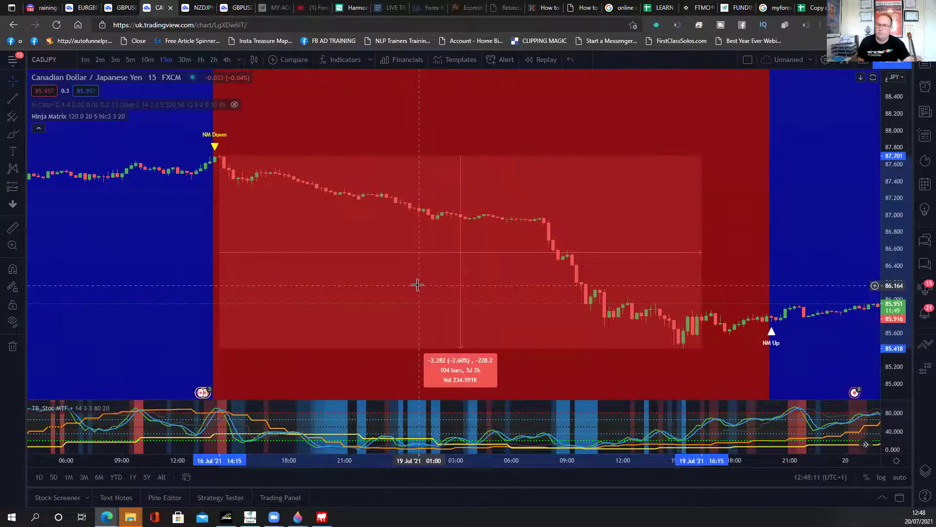
{"action": "scroll", "coordinate": [381, 289], "scroll_direction": "down", "scroll_amount": 3}
{"action": "left_click", "coordinate": [429, 265]}
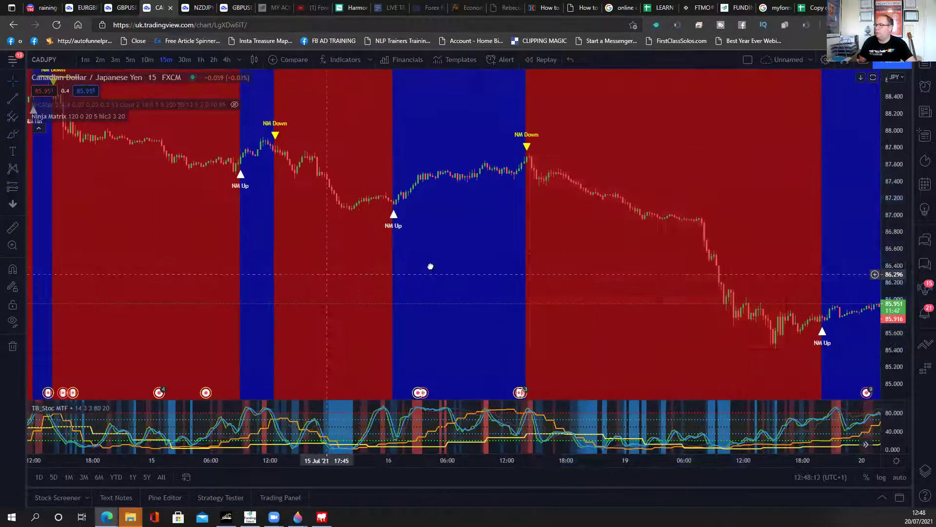
- Pan back to 8–13 Jul and measure the move from the 9 Jul NM Up signal
{"action": "left_click_drag", "start_coordinate": [428, 266], "coordinate": [621, 317]}
{"action": "left_click_drag", "start_coordinate": [267, 261], "coordinate": [546, 326]}
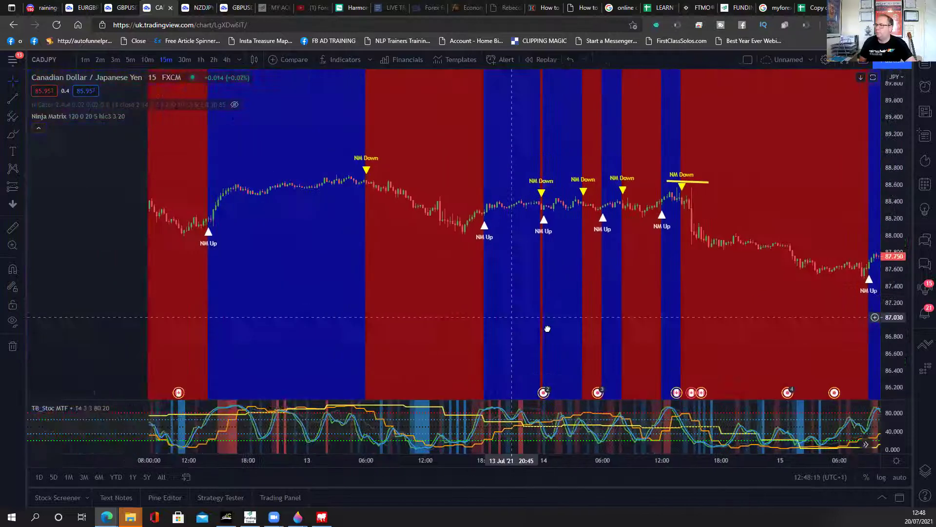
{"action": "left_click_drag", "start_coordinate": [251, 268], "coordinate": [542, 272]}
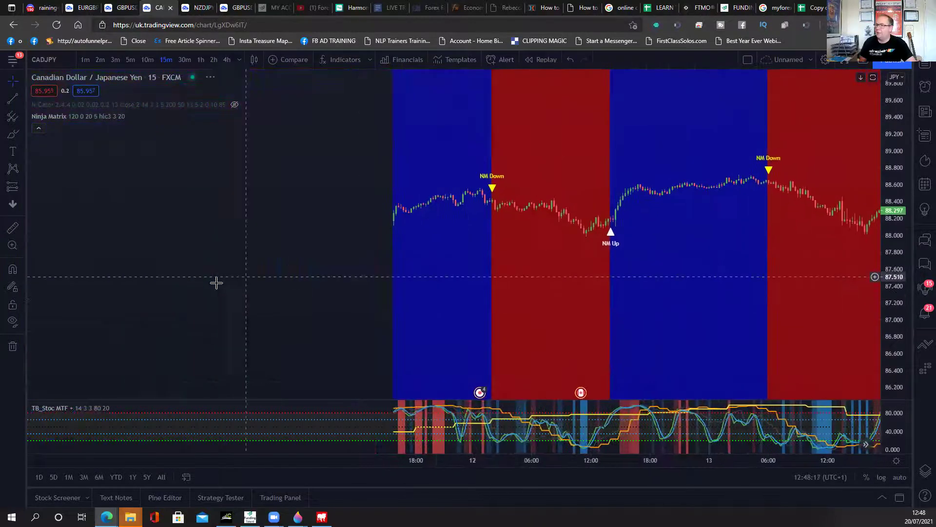
{"action": "left_click", "coordinate": [15, 228]}
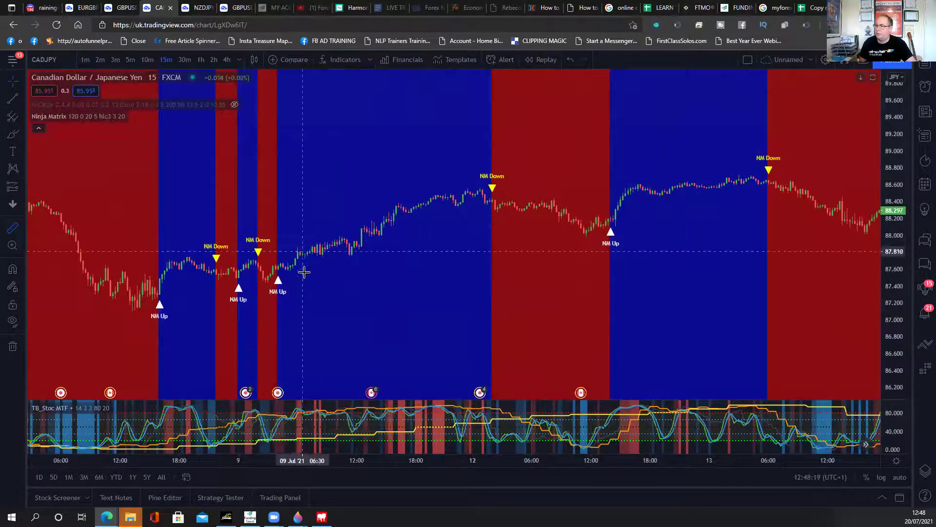
{"action": "left_click", "coordinate": [278, 270]}
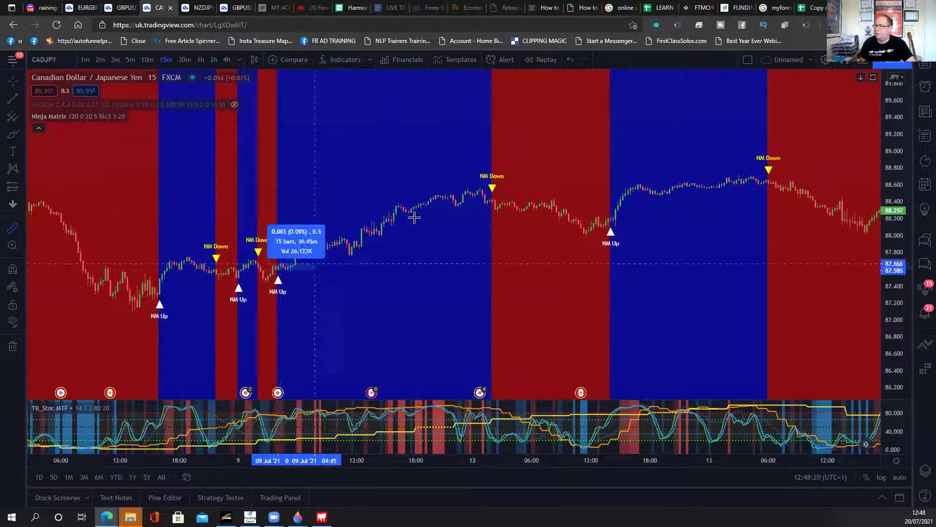
{"action": "left_click", "coordinate": [463, 187]}
- Measure the move from the 7 Jul NM Down signal near the 89.0 peak
{"action": "scroll", "coordinate": [546, 230], "scroll_direction": "down", "scroll_amount": 5}
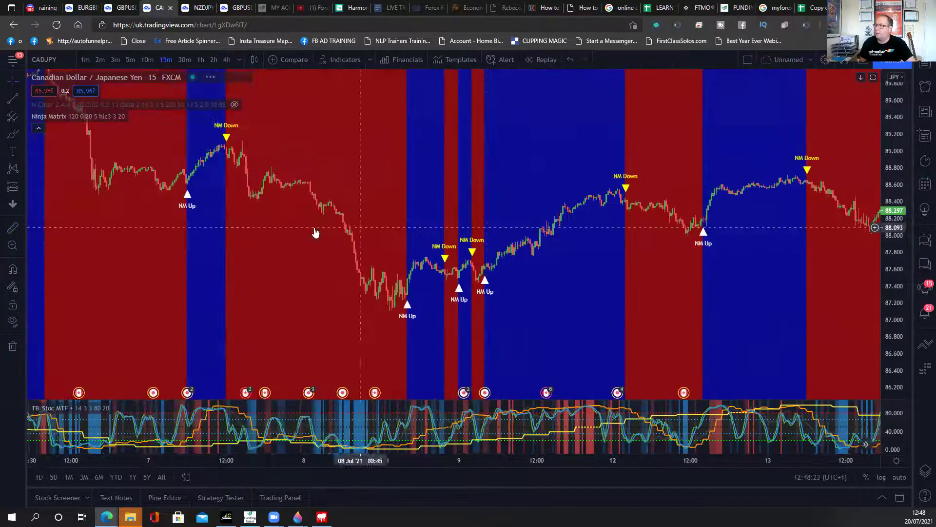
{"action": "left_click", "coordinate": [12, 227]}
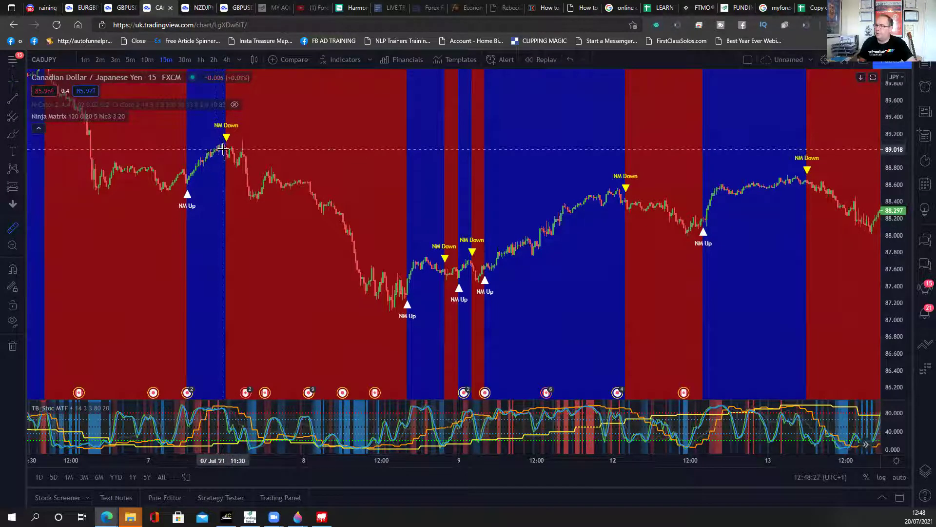
{"action": "left_click", "coordinate": [225, 157]}
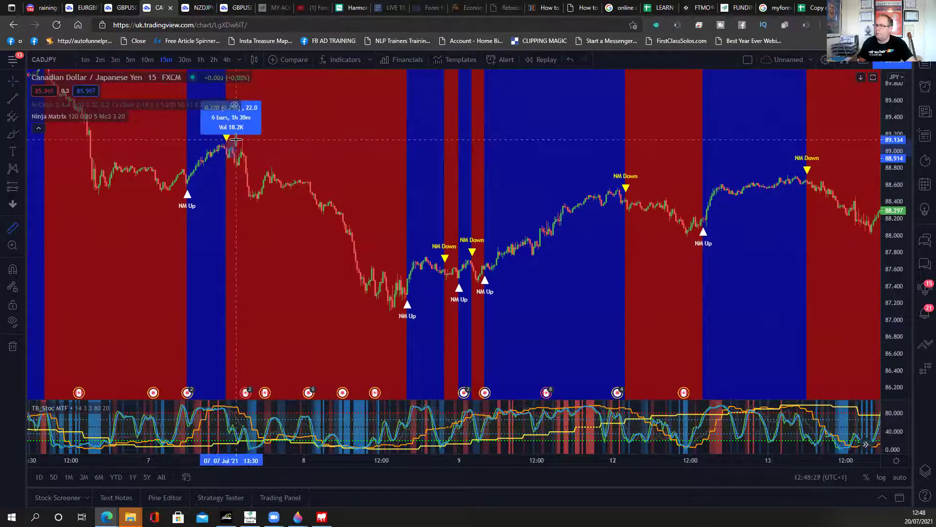
{"action": "scroll", "coordinate": [264, 185], "scroll_direction": "up", "scroll_amount": 2}
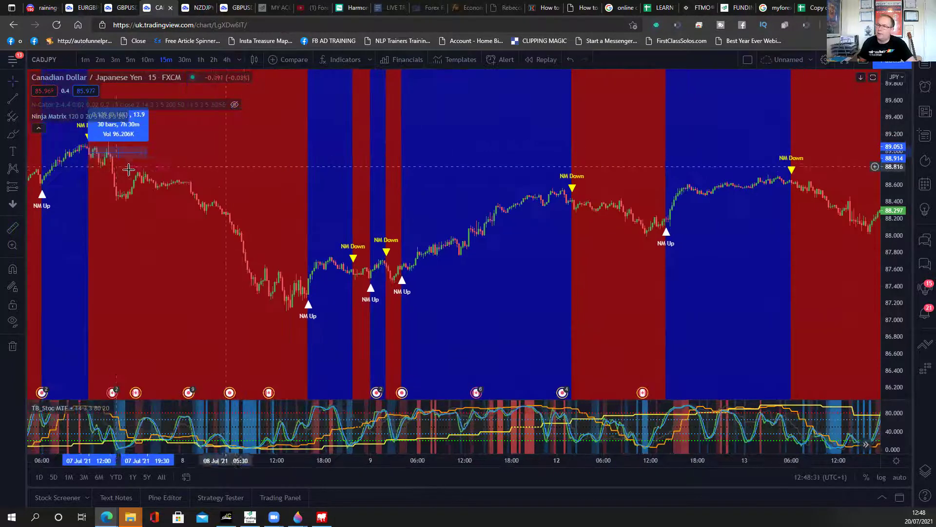
{"action": "scroll", "coordinate": [286, 211], "scroll_direction": "down", "scroll_amount": 3}
{"action": "left_click", "coordinate": [303, 165]}
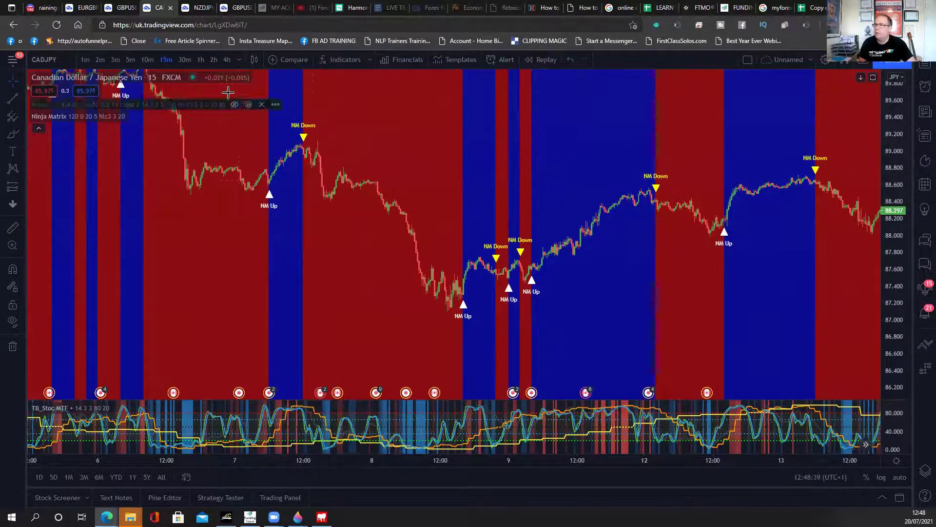
- Pick the Arrow Down marker and switch the CADJPY chart to Heikin Ashi candles
{"action": "left_click", "coordinate": [10, 207]}
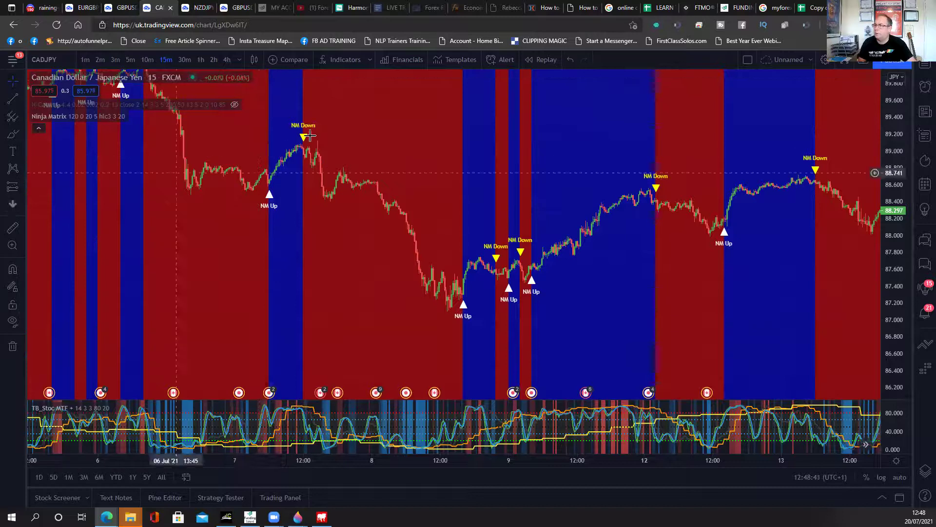
{"action": "left_click", "coordinate": [254, 59]}
{"action": "left_click", "coordinate": [260, 142]}
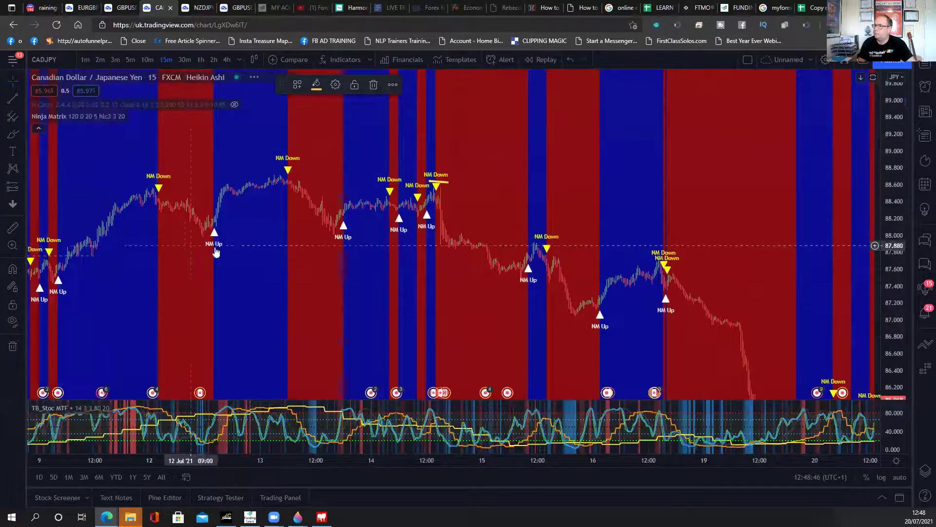
- Unhide the N-Cator 2.4.4 indicator and switch off its Apply EMAS to Chart option
{"action": "left_click_drag", "start_coordinate": [303, 244], "coordinate": [470, 246]}
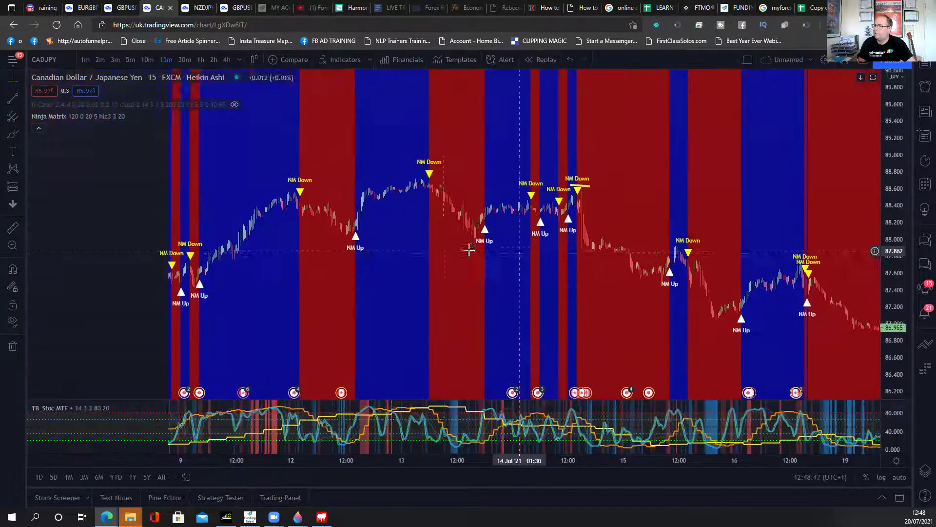
{"action": "left_click_drag", "start_coordinate": [155, 220], "coordinate": [372, 149]}
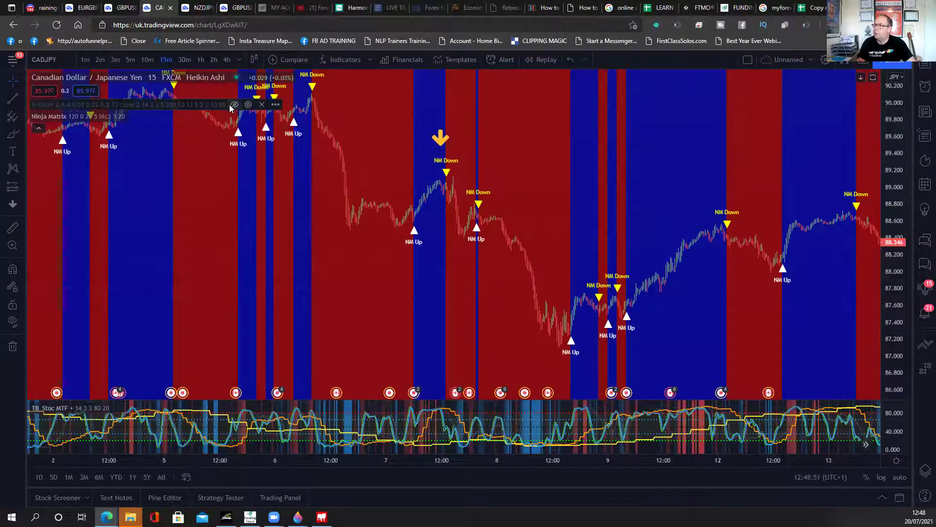
{"action": "left_click", "coordinate": [235, 106]}
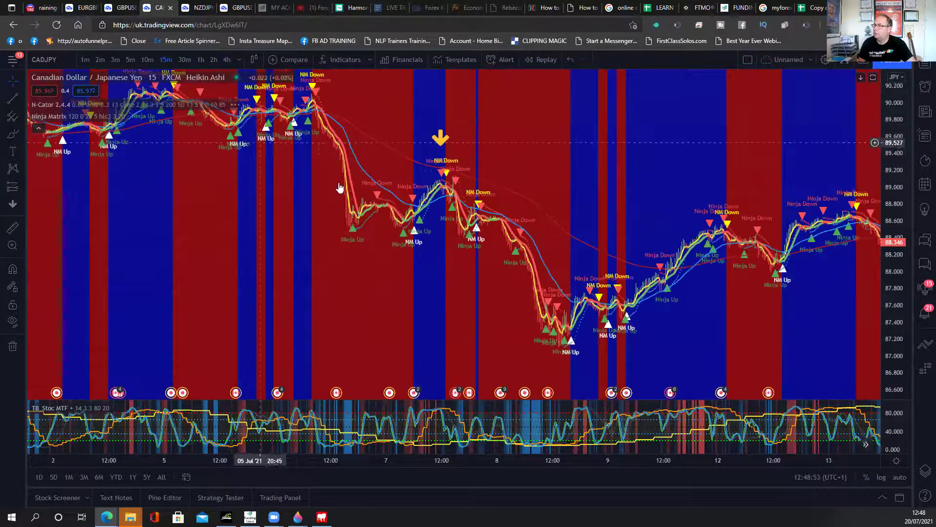
{"action": "left_click_drag", "start_coordinate": [348, 196], "coordinate": [255, 161]}
{"action": "mouse_move", "coordinate": [207, 106]}
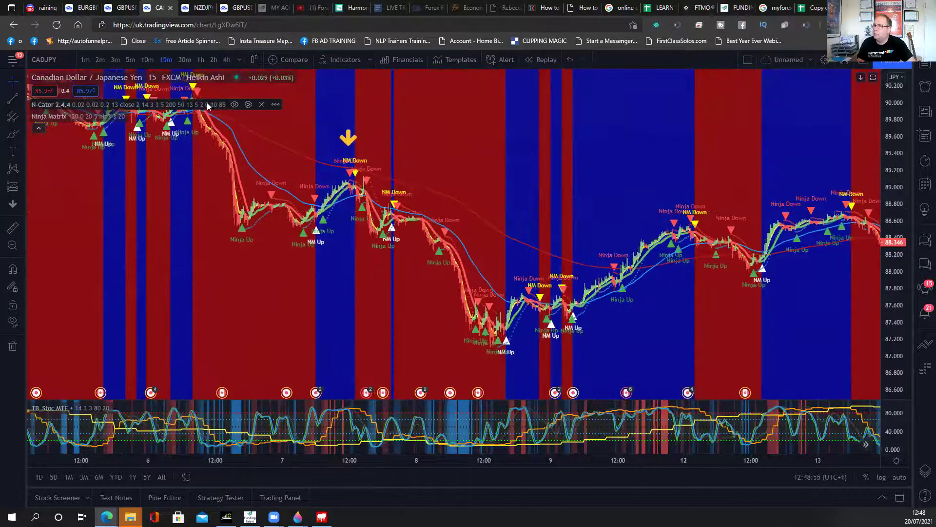
{"action": "left_click", "coordinate": [248, 105]}
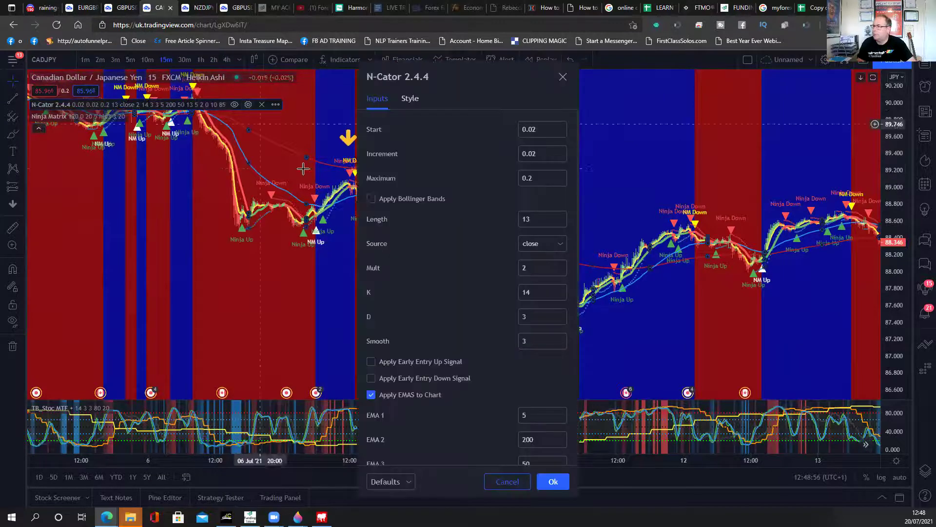
{"action": "left_click", "coordinate": [372, 395]}
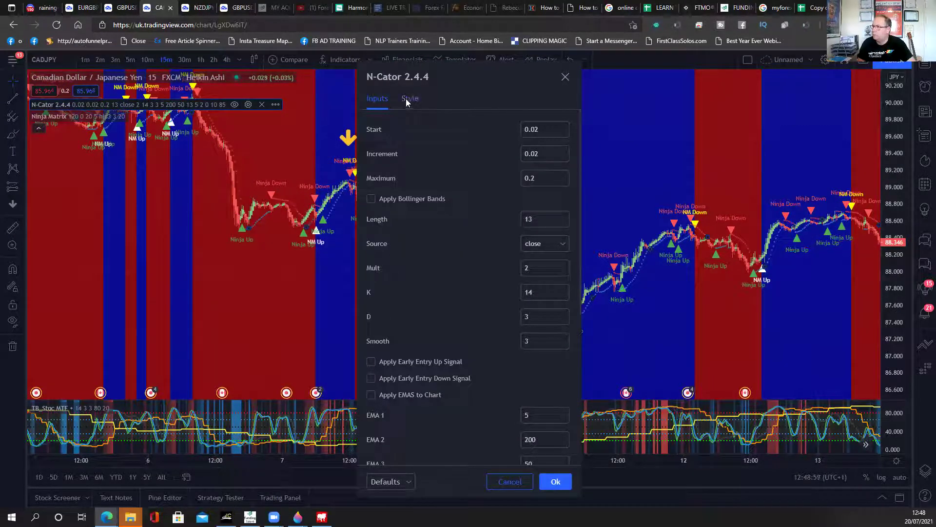
{"action": "left_click", "coordinate": [336, 273]}
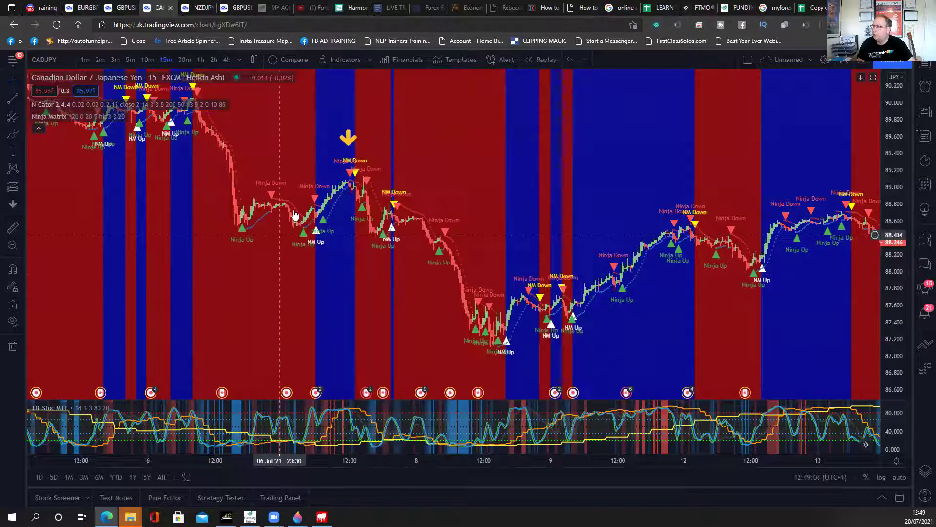
{"action": "scroll", "coordinate": [294, 215], "scroll_direction": "up", "scroll_amount": 3}
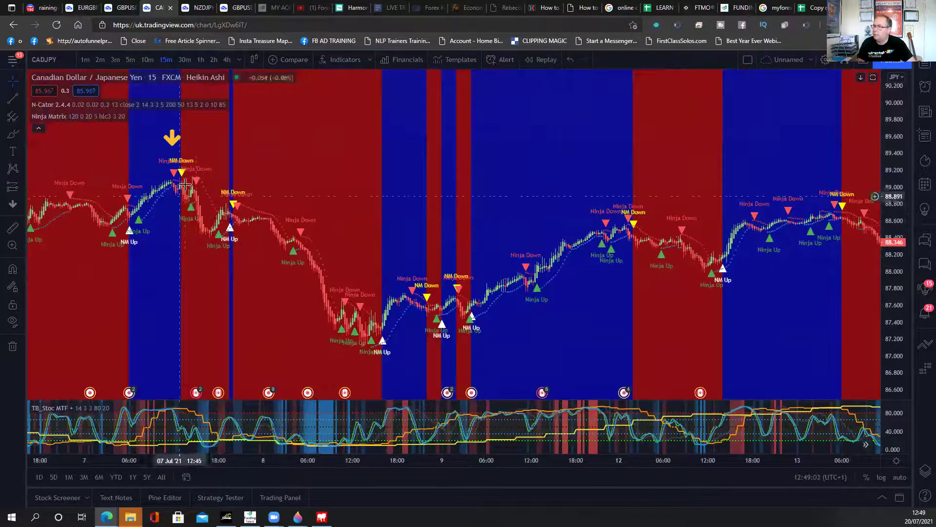
{"action": "left_click_drag", "start_coordinate": [184, 184], "coordinate": [639, 292]}
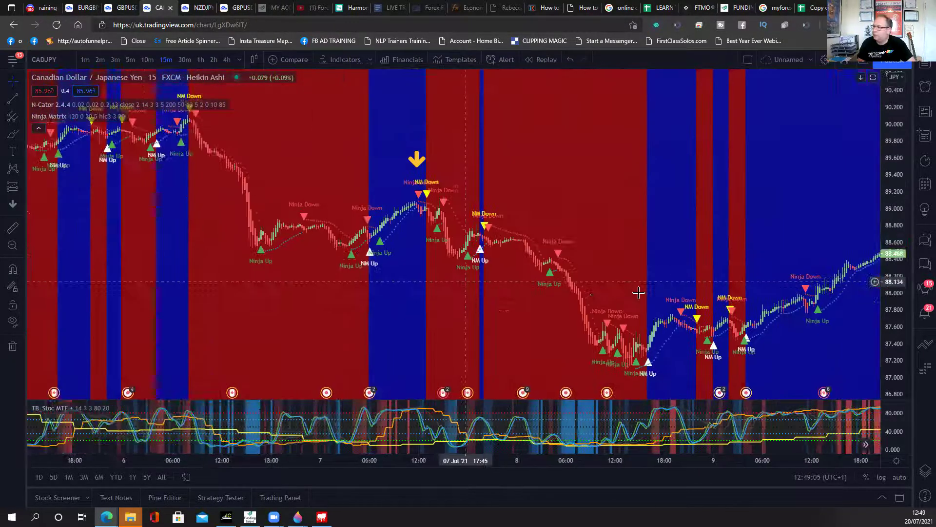
{"action": "scroll", "coordinate": [639, 291], "scroll_direction": "up", "scroll_amount": 5}
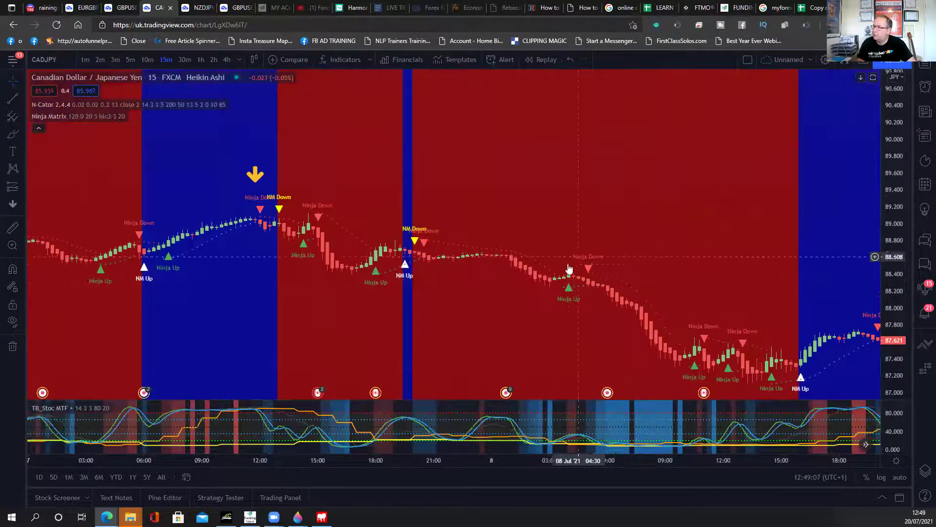
{"action": "left_click_drag", "start_coordinate": [273, 240], "coordinate": [275, 198]}
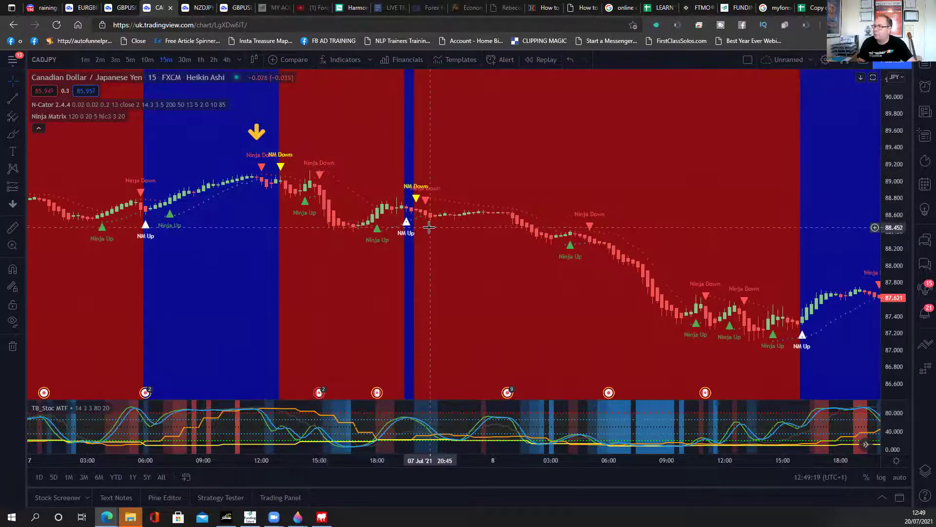
{"action": "scroll", "coordinate": [431, 231], "scroll_direction": "down", "scroll_amount": 1}
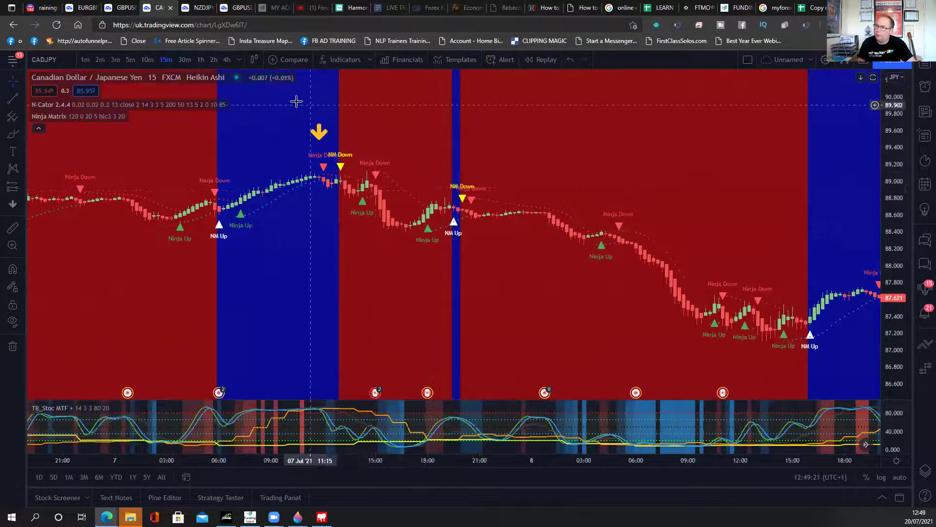
- Move the orange down-arrow marker onto the later NM Down sell signal
{"action": "left_click", "coordinate": [254, 59]}
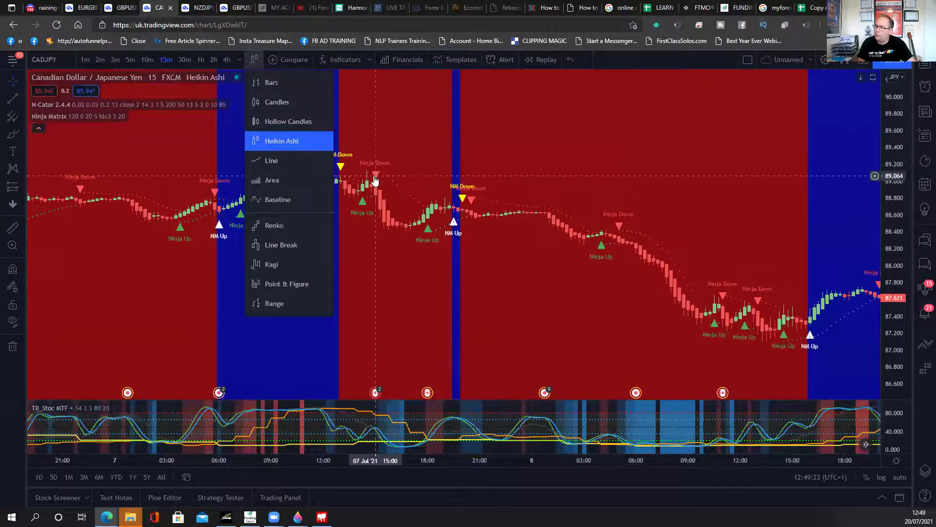
{"action": "left_click", "coordinate": [136, 204]}
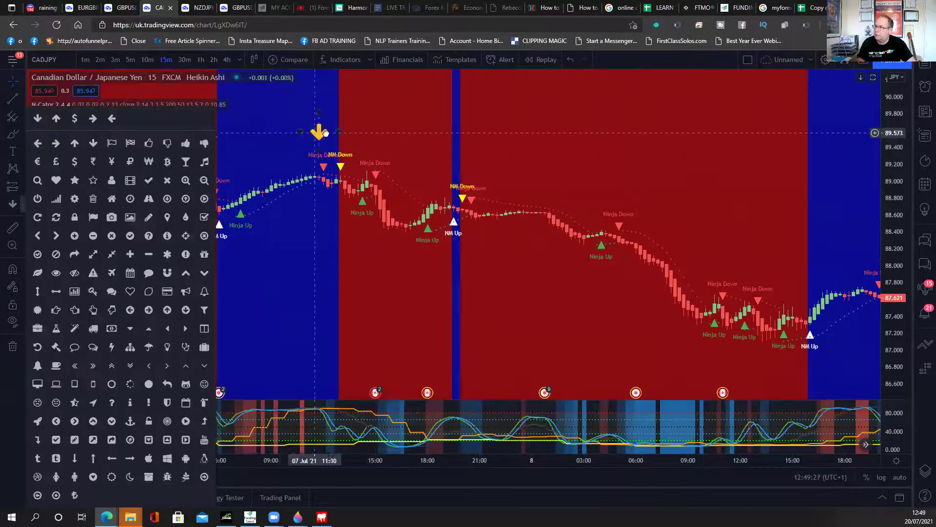
{"action": "left_click_drag", "start_coordinate": [306, 135], "coordinate": [373, 160]}
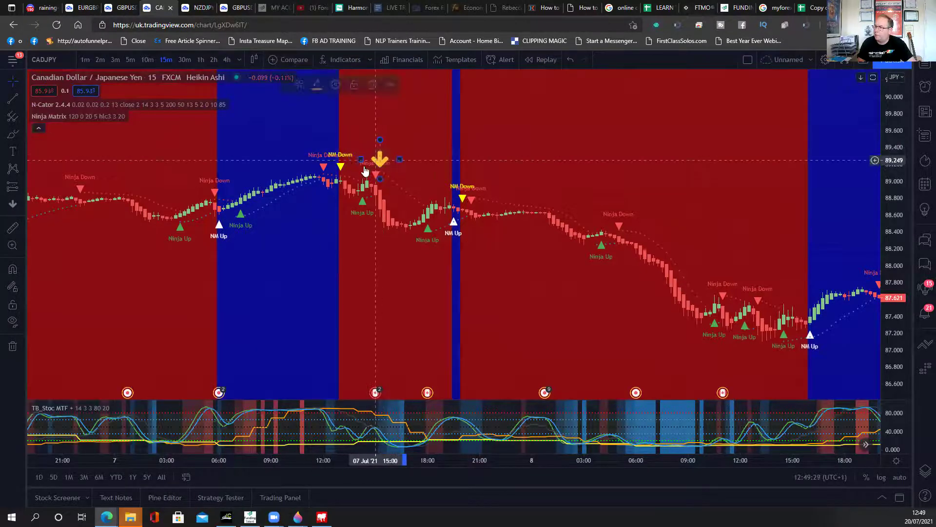
- Switch CADJPY to regular candles and pan back toward 9 July
{"action": "left_click", "coordinate": [254, 60]}
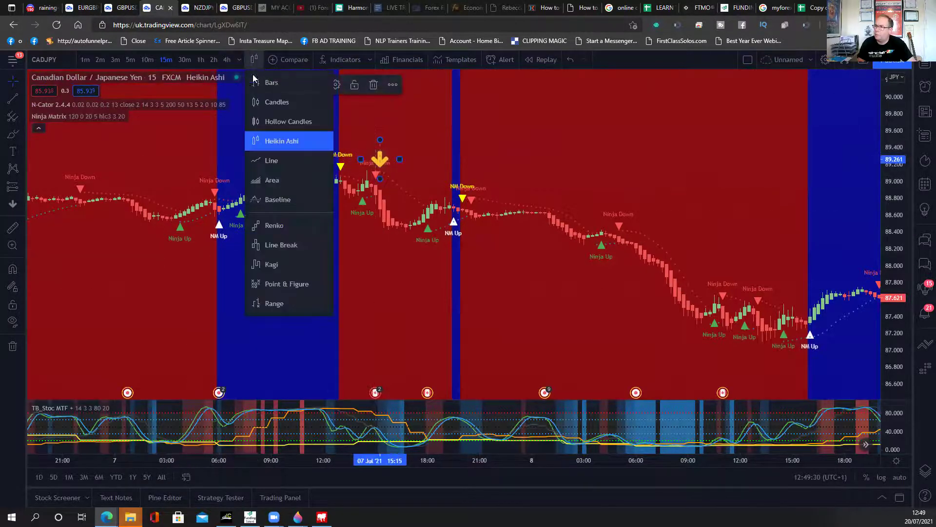
{"action": "left_click", "coordinate": [267, 102]}
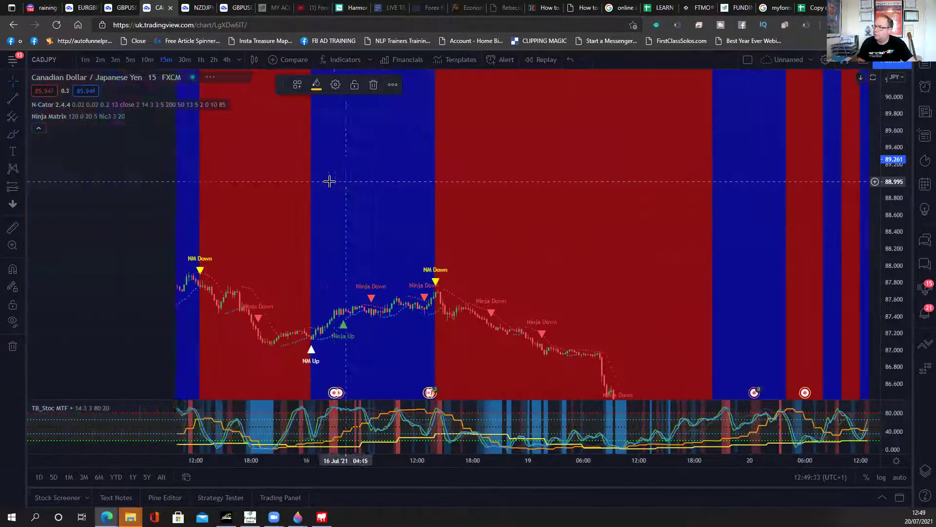
{"action": "left_click_drag", "start_coordinate": [293, 190], "coordinate": [436, 196]}
{"action": "left_click_drag", "start_coordinate": [259, 203], "coordinate": [399, 203]}
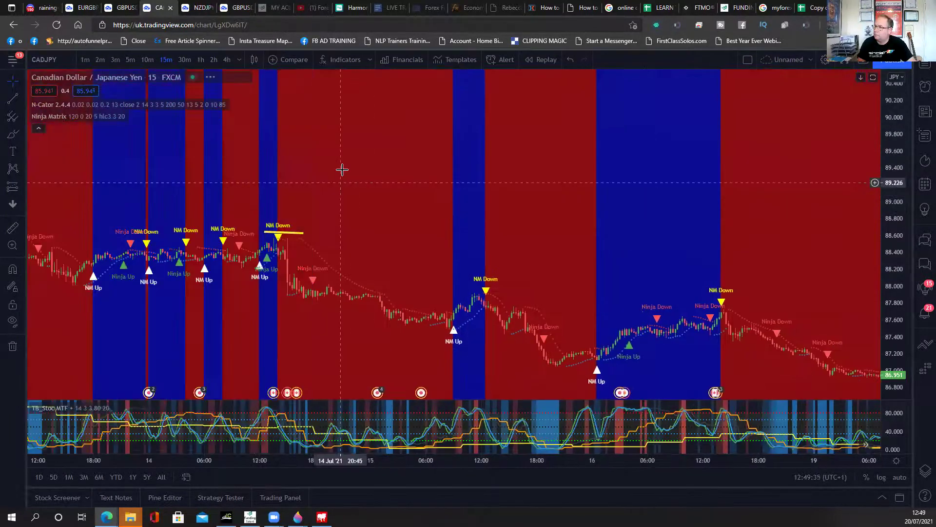
{"action": "left_click_drag", "start_coordinate": [385, 166], "coordinate": [639, 153]}
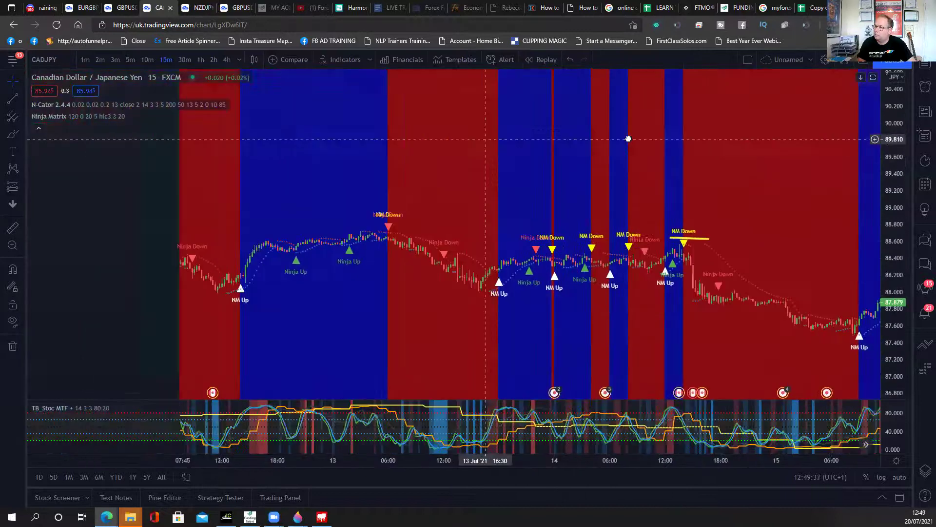
{"action": "left_click_drag", "start_coordinate": [629, 139], "coordinate": [890, 141]}
{"action": "left_click_drag", "start_coordinate": [240, 167], "coordinate": [560, 159]}
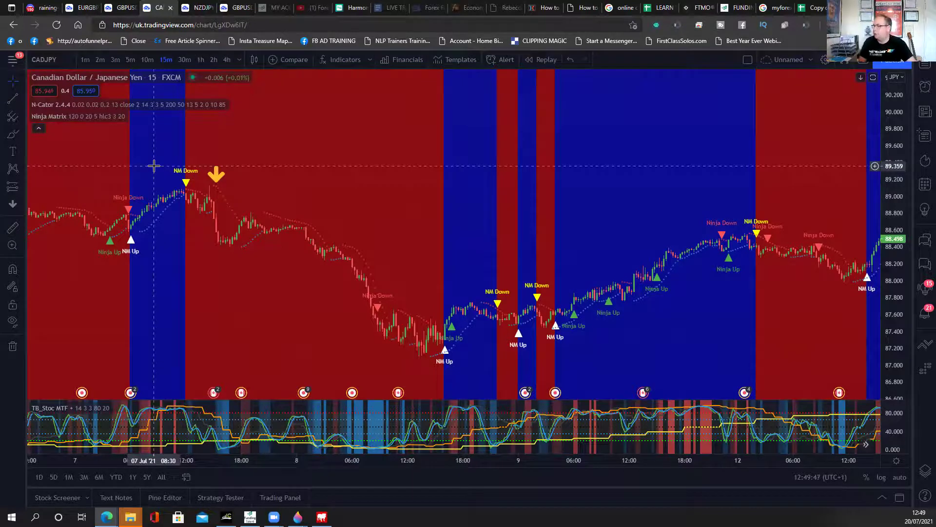
- Evaluate 10 + 18 + 88 + 30 + 0 in the Google calculator to get 146
{"action": "left_click", "coordinate": [603, 6]}
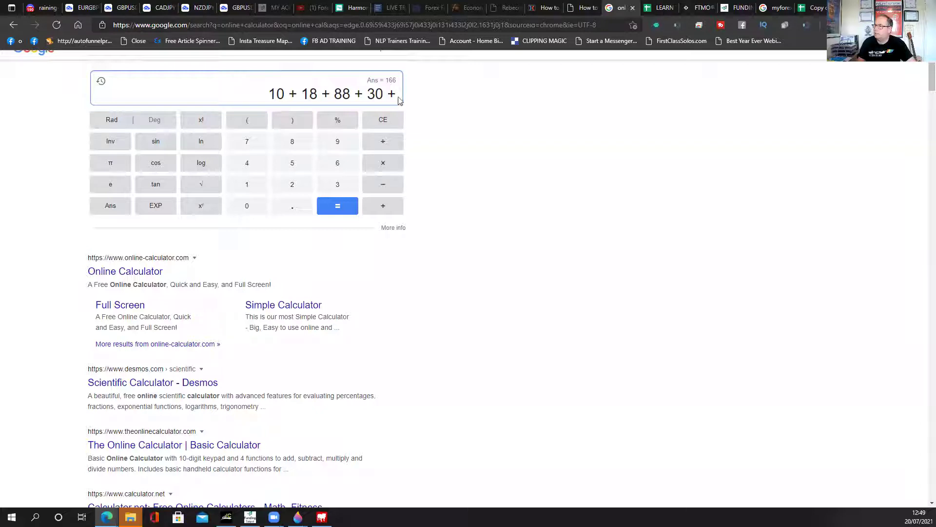
{"action": "left_click", "coordinate": [244, 206]}
{"action": "left_click", "coordinate": [344, 205]}
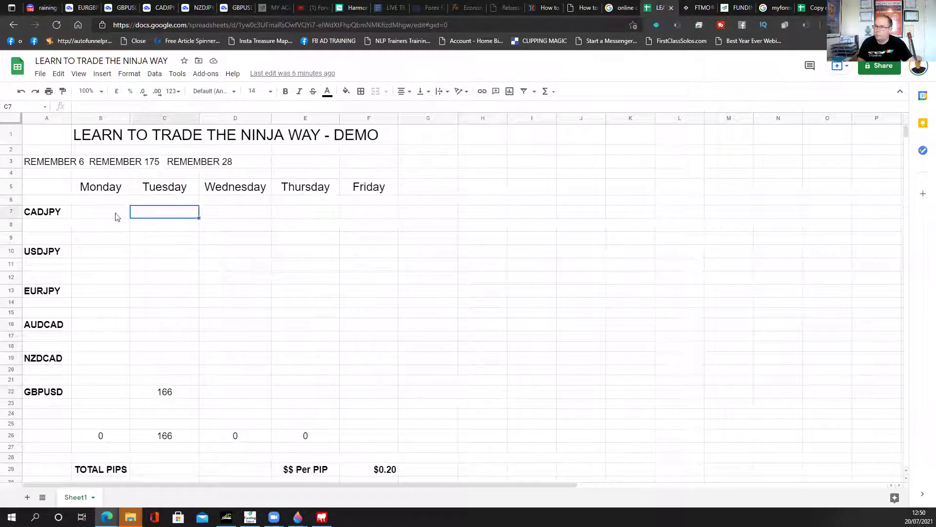
- Enter 146 pips for CADJPY on Tuesday in C7
{"action": "type", "text": "146"}
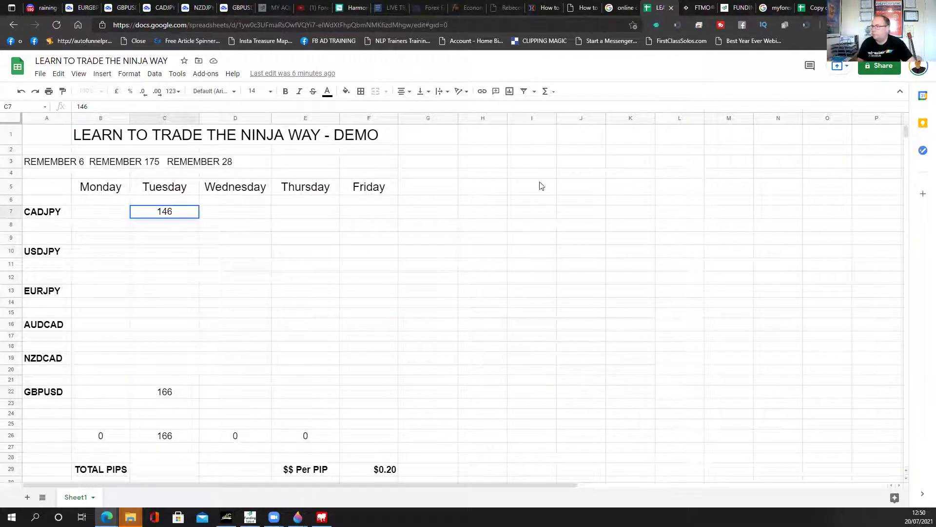
{"action": "left_click", "coordinate": [559, 201]}
{"action": "scroll", "coordinate": [408, 288], "scroll_direction": "down", "scroll_amount": 2}
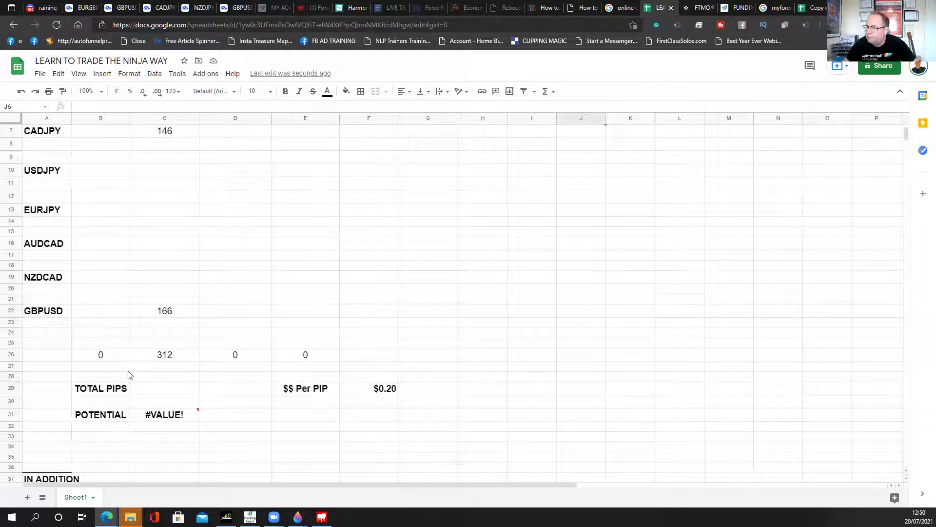
- Replace the #VALUE! POTENTIAL with =C26*F29, 312 pips times $0.20, giving $62.40
{"action": "left_click", "coordinate": [165, 417]}
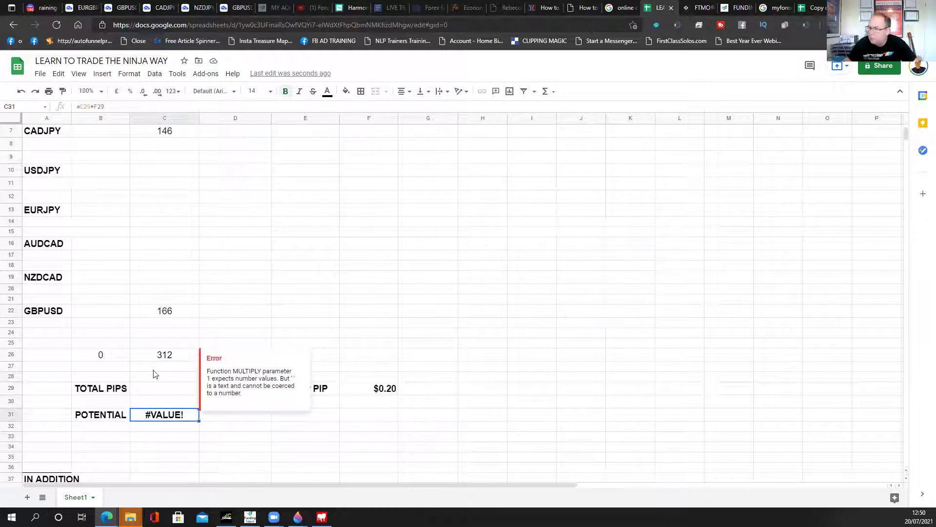
{"action": "type", "text": "="}
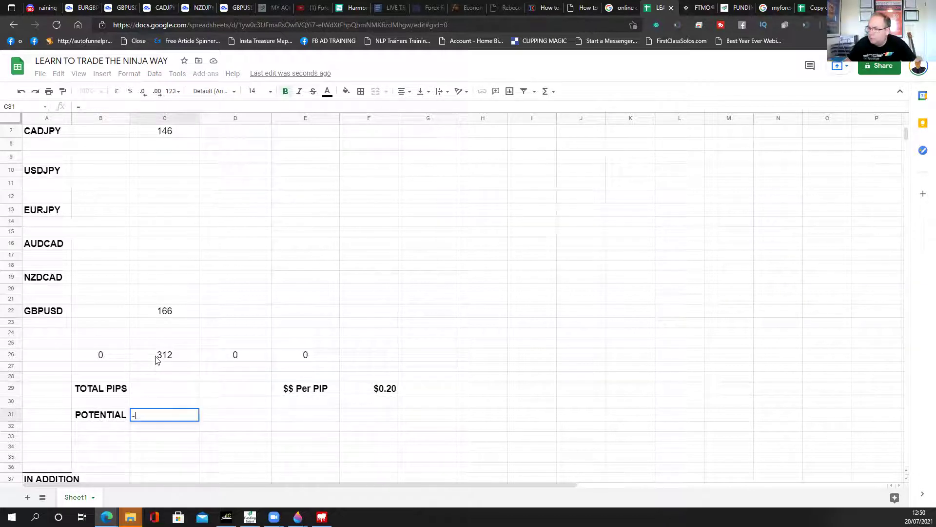
{"action": "left_click", "coordinate": [156, 359]}
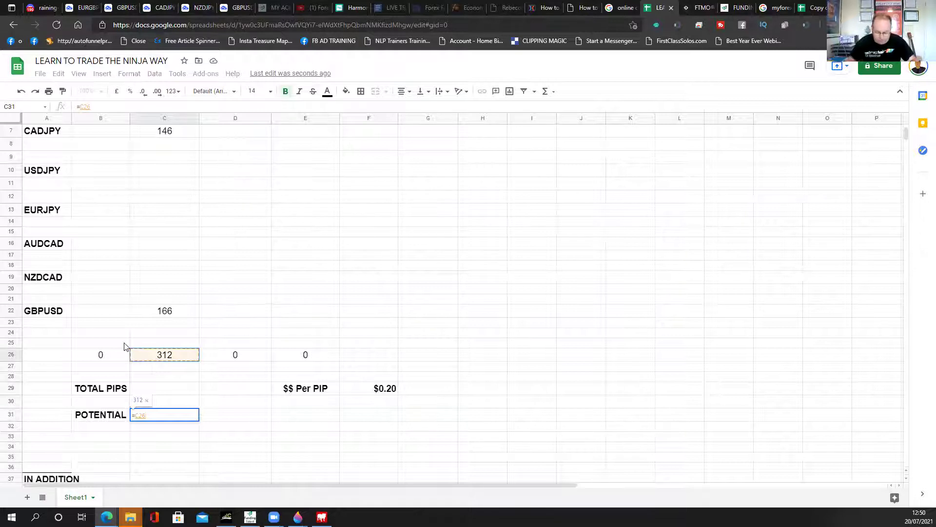
{"action": "key", "text": "ctrl+8"}
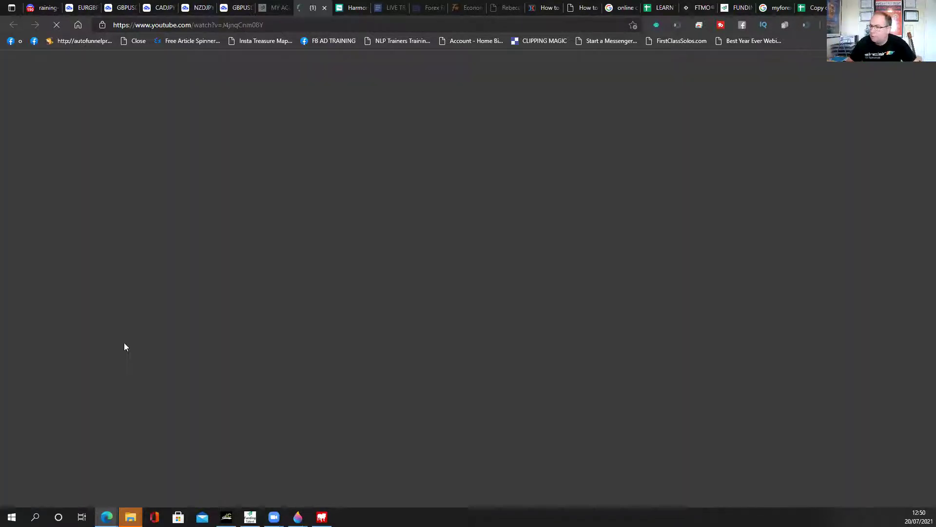
{"action": "left_click", "coordinate": [644, 12]}
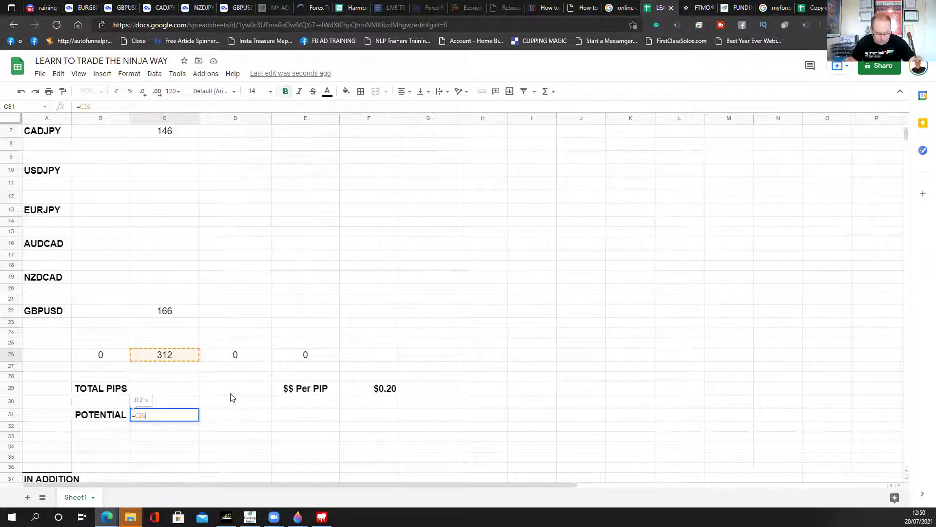
{"action": "type", "text": "*"}
{"action": "left_click", "coordinate": [356, 394]}
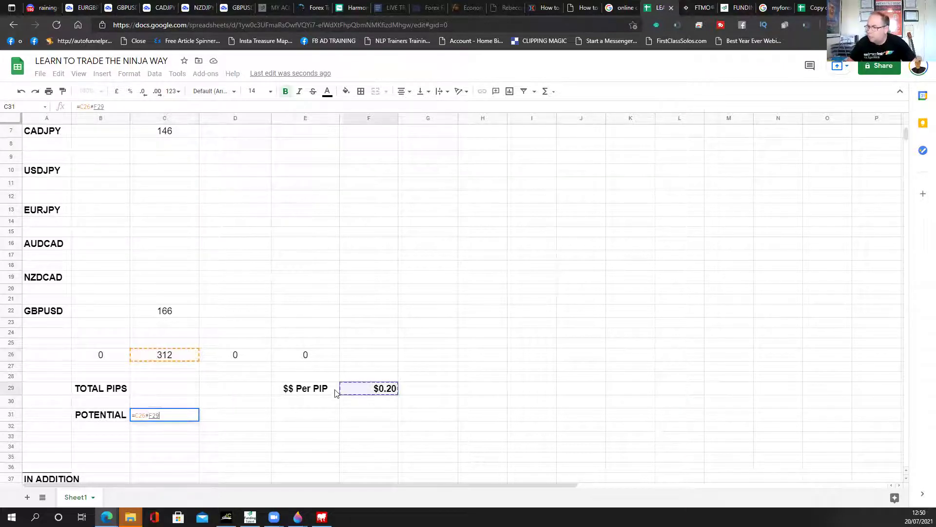
{"action": "key", "text": "Return"}
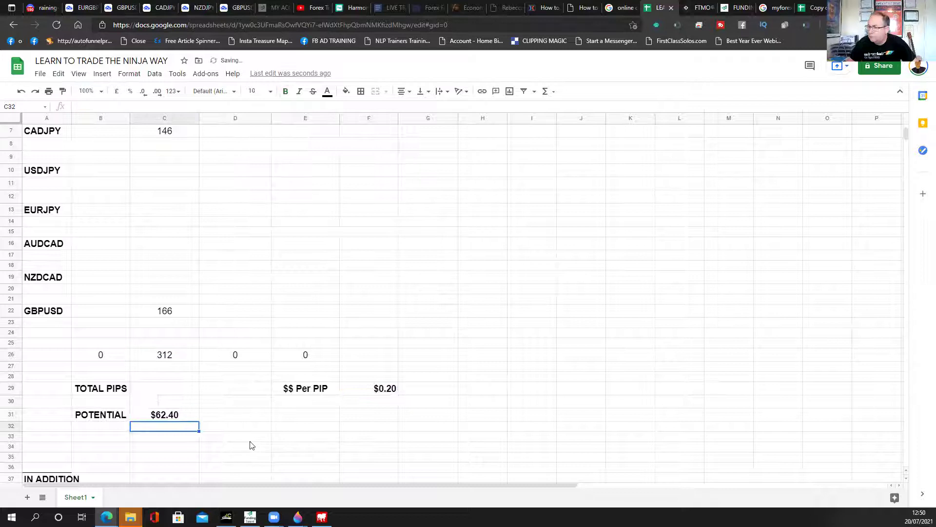
{"action": "left_click", "coordinate": [249, 441]}
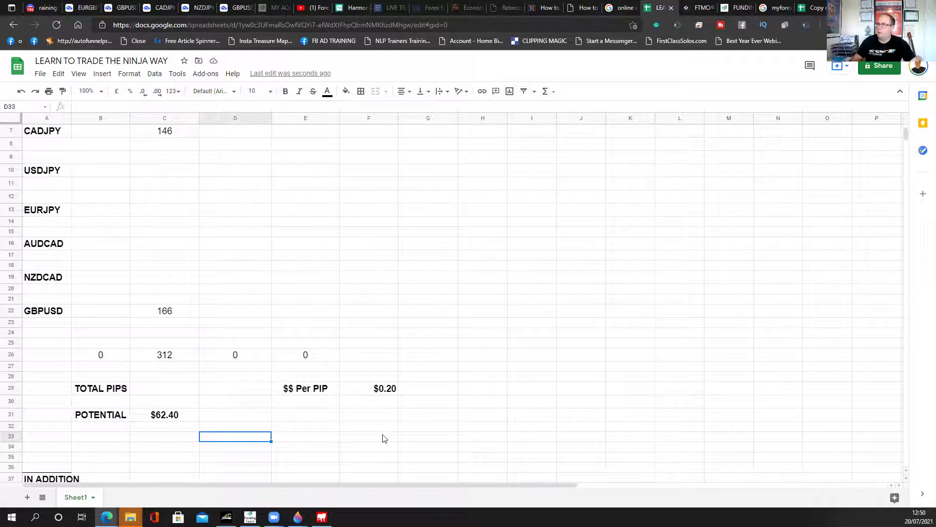
- Check the $$ Per PIP value and the POTENTIAL formula on the demo sheet
{"action": "left_click", "coordinate": [369, 390]}
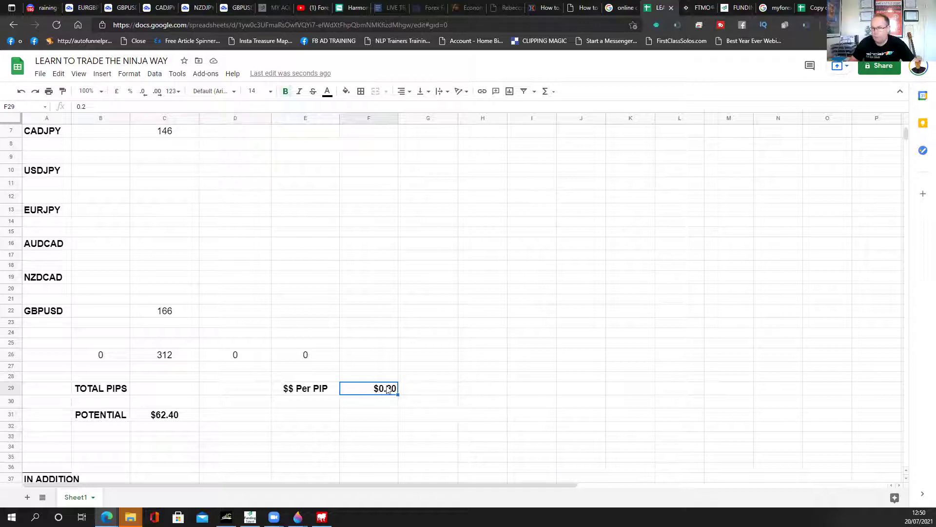
{"action": "scroll", "coordinate": [239, 308], "scroll_direction": "up", "scroll_amount": 2}
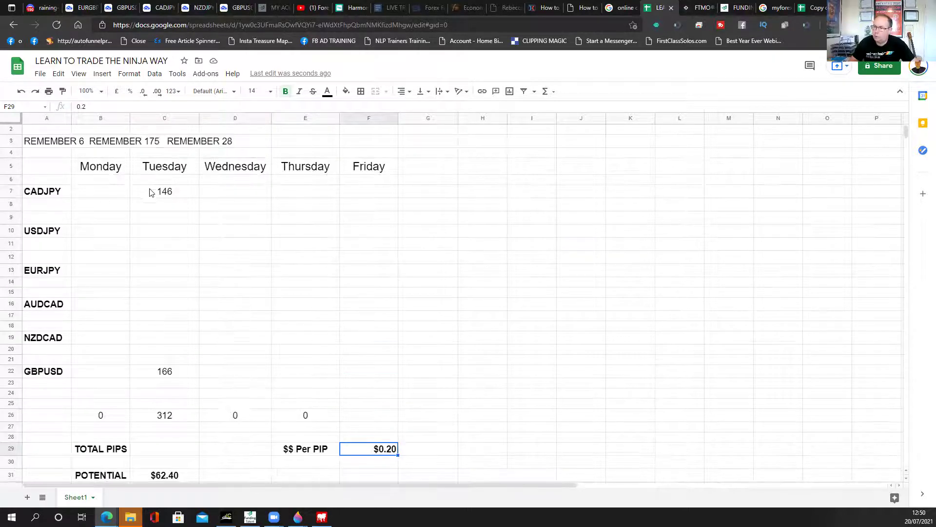
{"action": "scroll", "coordinate": [151, 417], "scroll_direction": "down", "scroll_amount": 2}
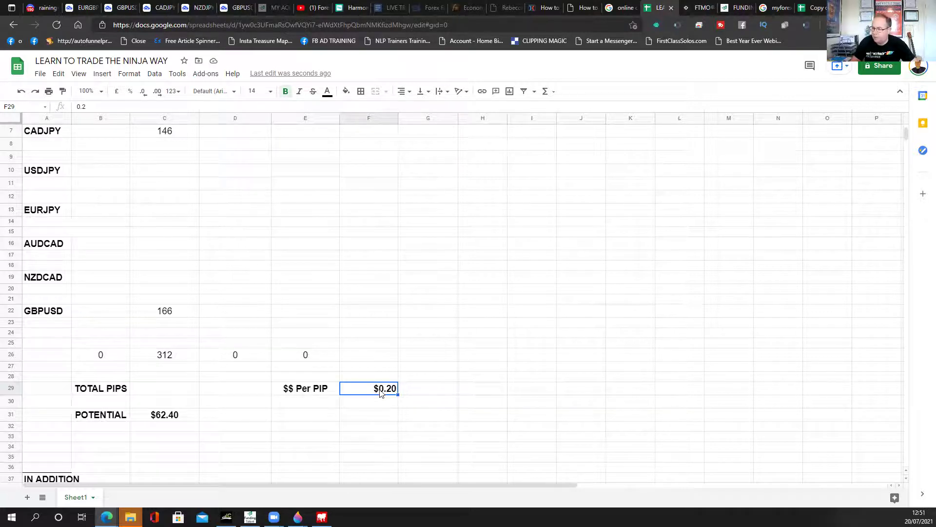
{"action": "left_click", "coordinate": [163, 420]}
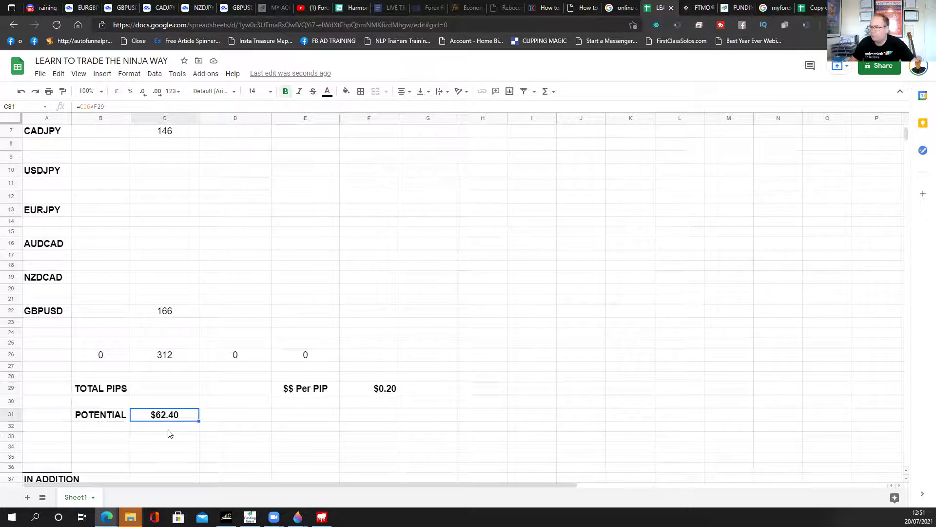
- Set $$ Per PIP to $1.00 so POTENTIAL reads $312.00 for 312 pips
{"action": "left_click", "coordinate": [361, 388]}
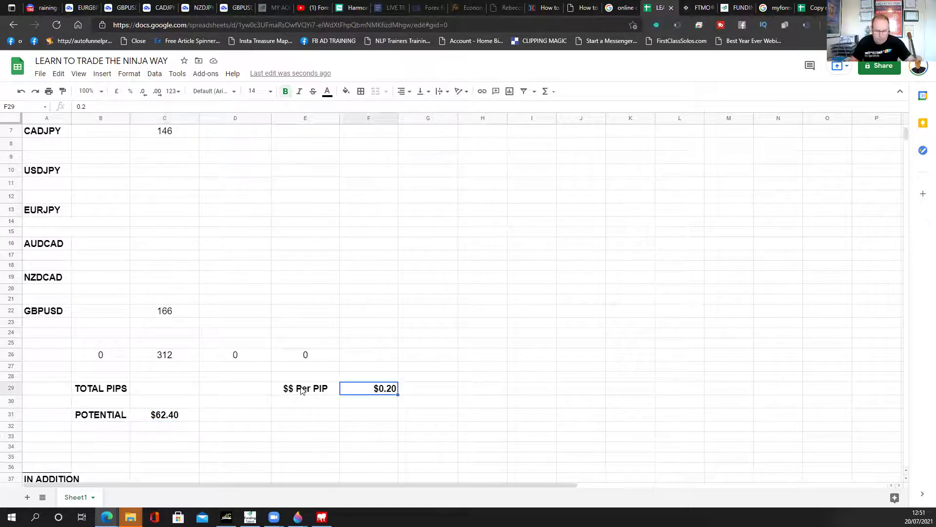
{"action": "type", "text": "1"}
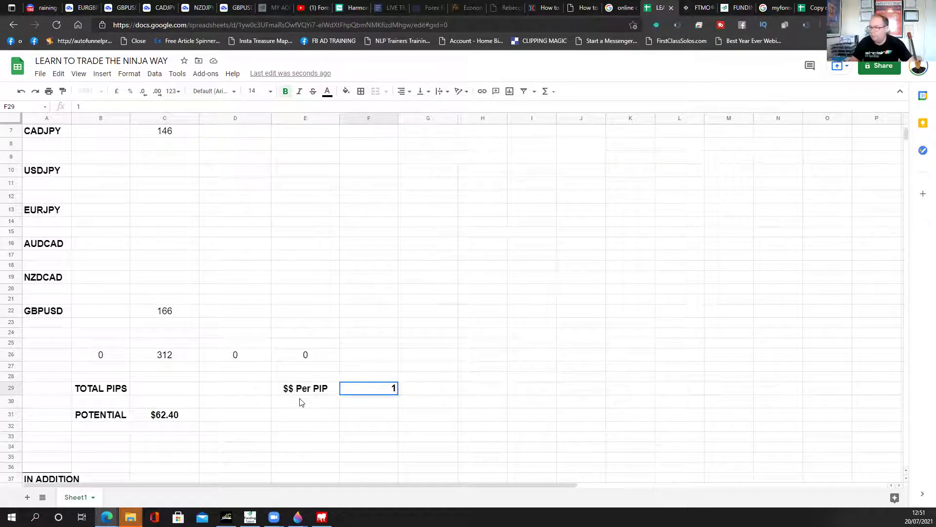
{"action": "left_click", "coordinate": [274, 428]}
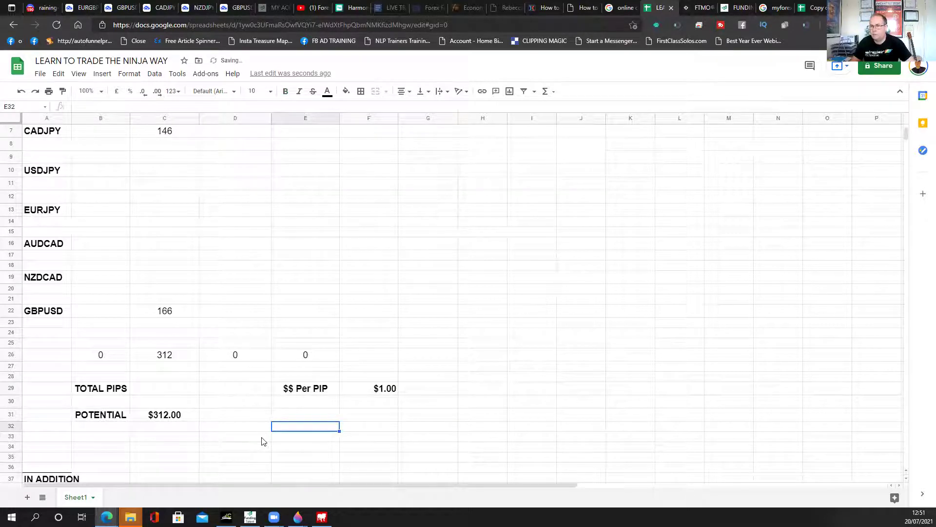
{"action": "scroll", "coordinate": [359, 367], "scroll_direction": "up", "scroll_amount": 2}
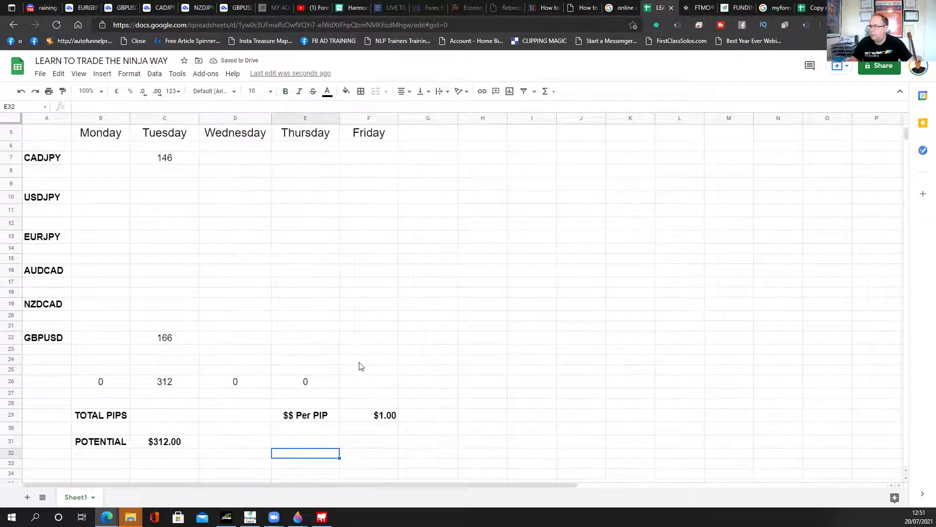
{"action": "scroll", "coordinate": [361, 366], "scroll_direction": "up", "scroll_amount": 1}
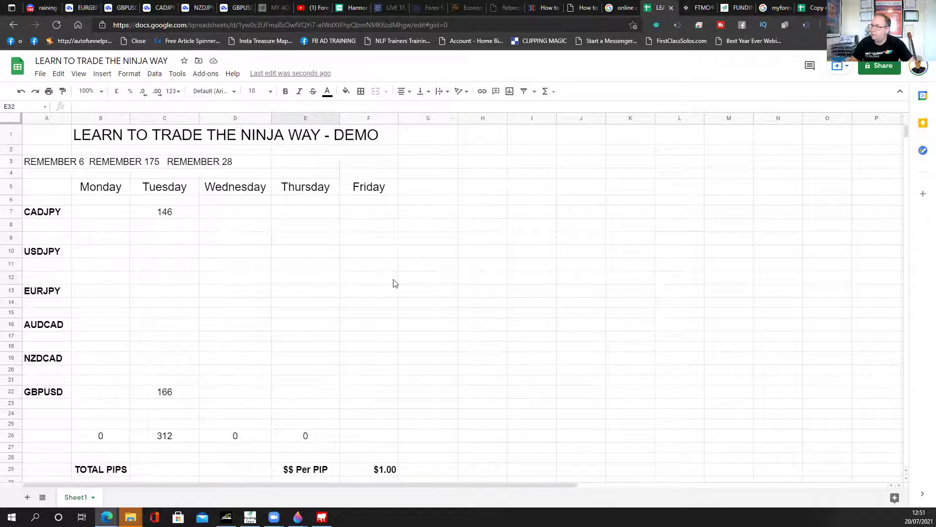
{"action": "scroll", "coordinate": [393, 282], "scroll_direction": "down", "scroll_amount": 2}
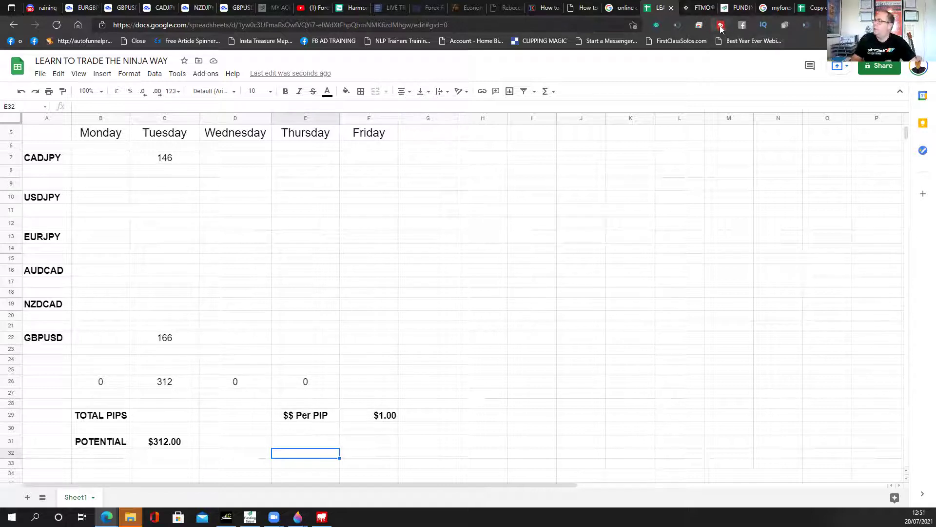
- Go to the Funding Talent site and close the support chat bot
{"action": "left_click", "coordinate": [745, 10]}
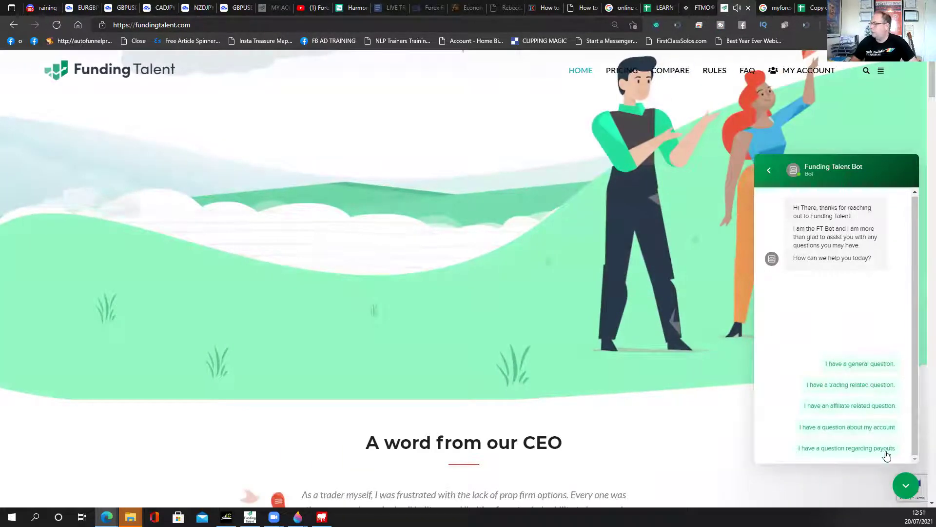
{"action": "left_click", "coordinate": [906, 486]}
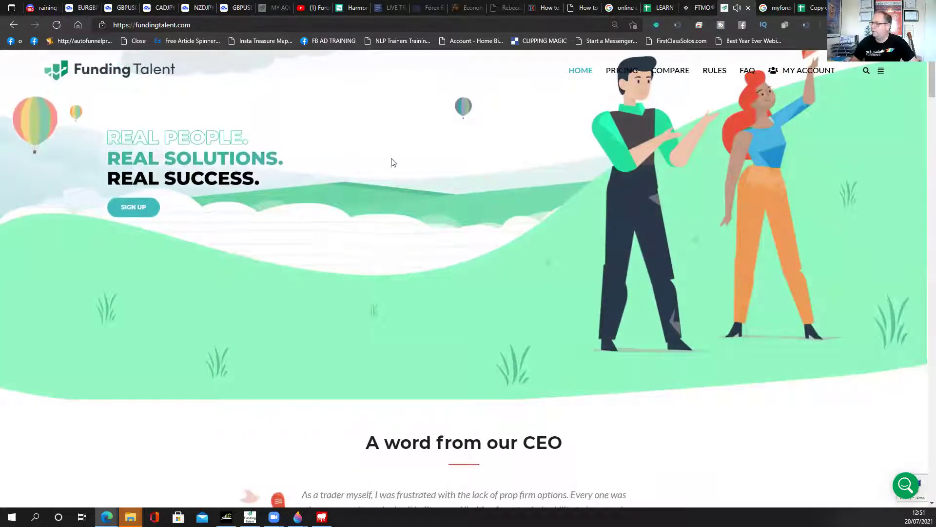
{"action": "scroll", "coordinate": [476, 200], "scroll_direction": "down", "scroll_amount": 5}
{"action": "scroll", "coordinate": [212, 179], "scroll_direction": "up", "scroll_amount": 4}
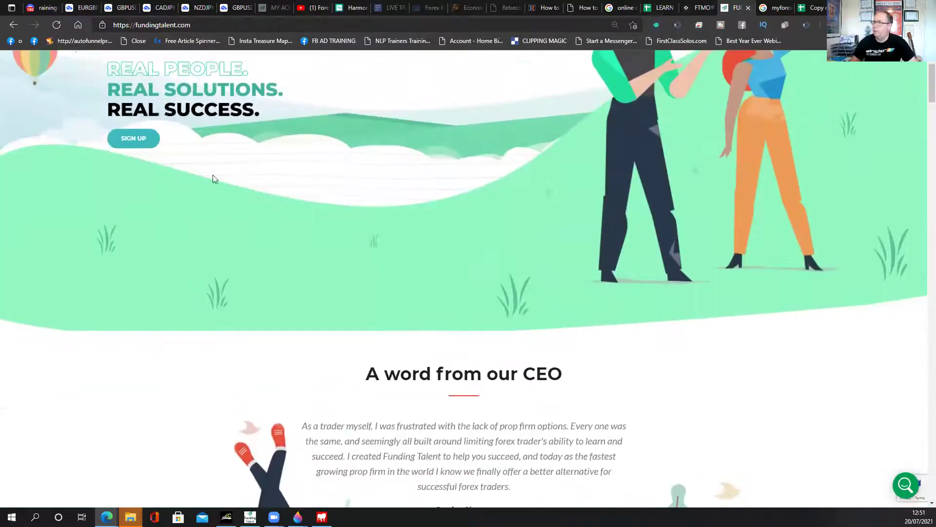
- Review the account dashboard's 33289.1 balance and 33.2% P&L, then go to FTMO
{"action": "left_click", "coordinate": [274, 8]}
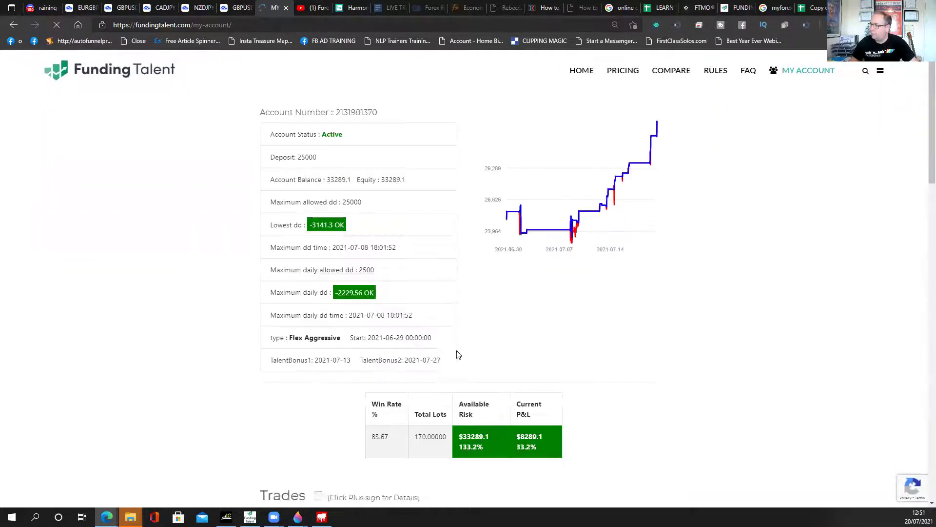
{"action": "scroll", "coordinate": [694, 402], "scroll_direction": "down", "scroll_amount": 5}
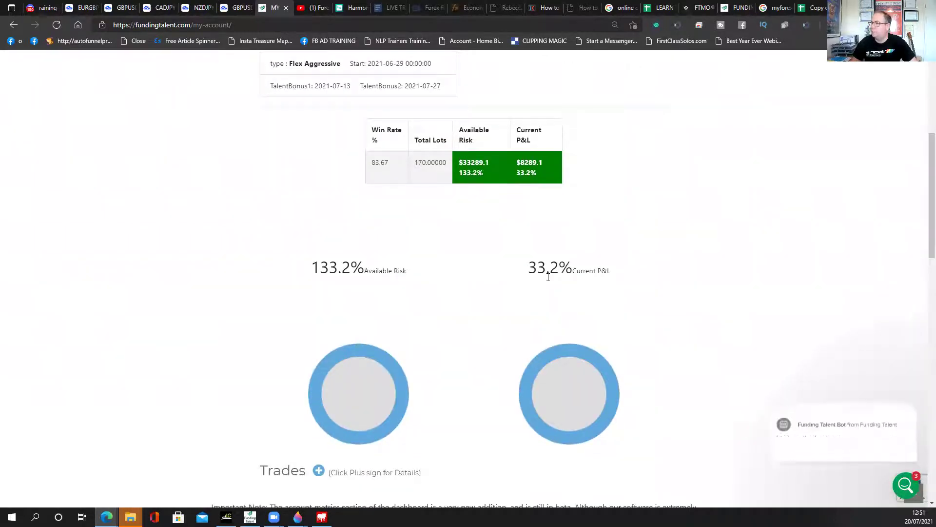
{"action": "scroll", "coordinate": [548, 277], "scroll_direction": "up", "scroll_amount": 5}
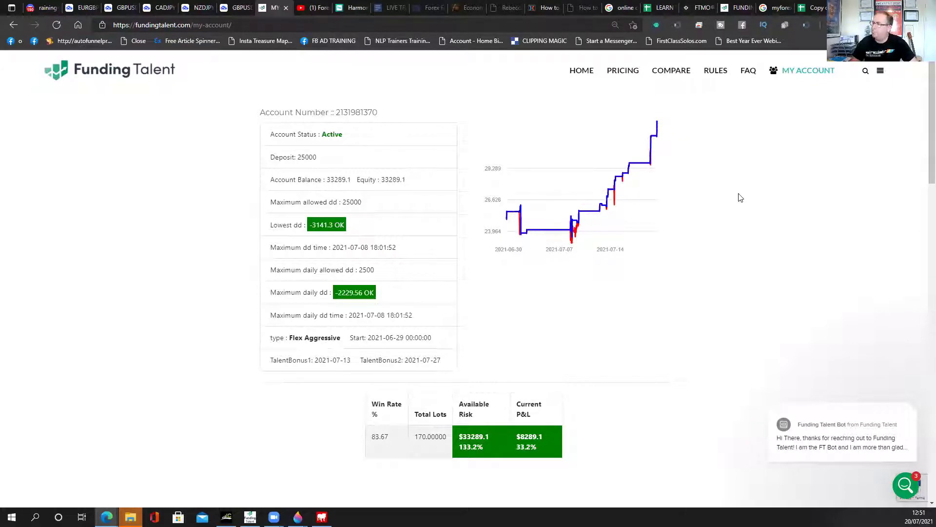
{"action": "scroll", "coordinate": [581, 375], "scroll_direction": "down", "scroll_amount": 7}
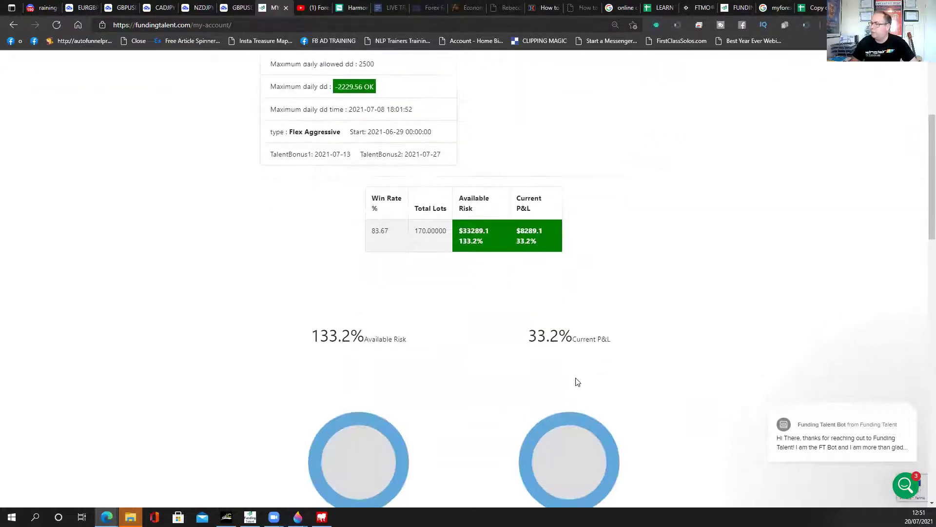
{"action": "scroll", "coordinate": [605, 396], "scroll_direction": "up", "scroll_amount": 7}
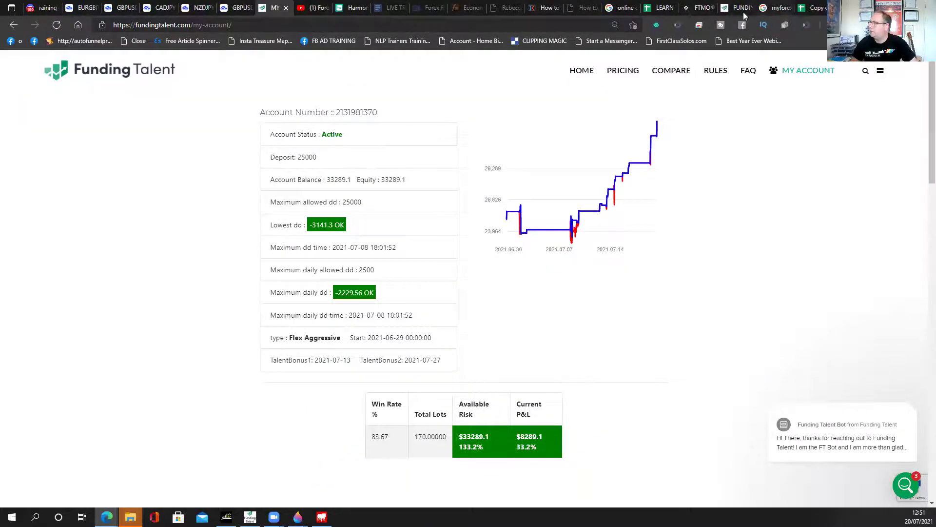
{"action": "left_click", "coordinate": [690, 7]}
- Expand the €155 Refundable Fee row in FTMO's $10,000 challenge table and review the table
{"action": "scroll", "coordinate": [244, 278], "scroll_direction": "up", "scroll_amount": 5}
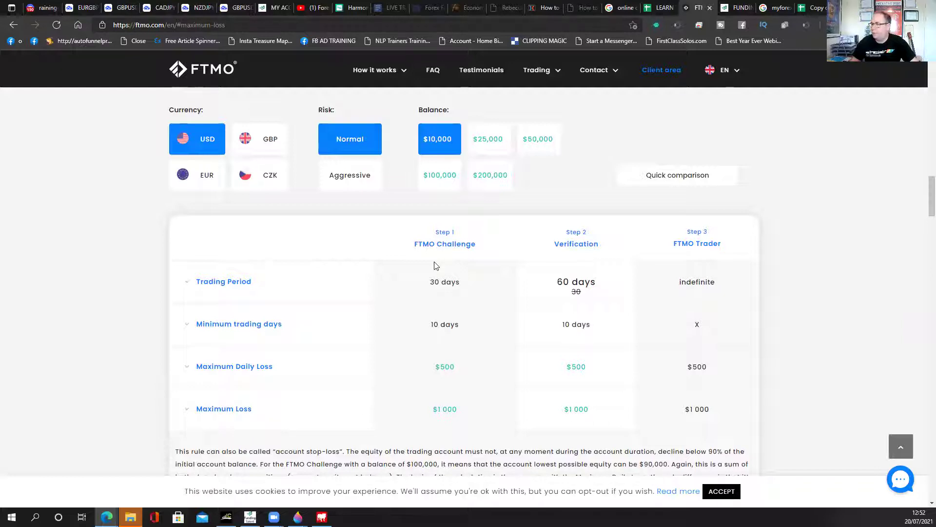
{"action": "scroll", "coordinate": [434, 264], "scroll_direction": "down", "scroll_amount": 3}
{"action": "scroll", "coordinate": [444, 292], "scroll_direction": "up", "scroll_amount": 1}
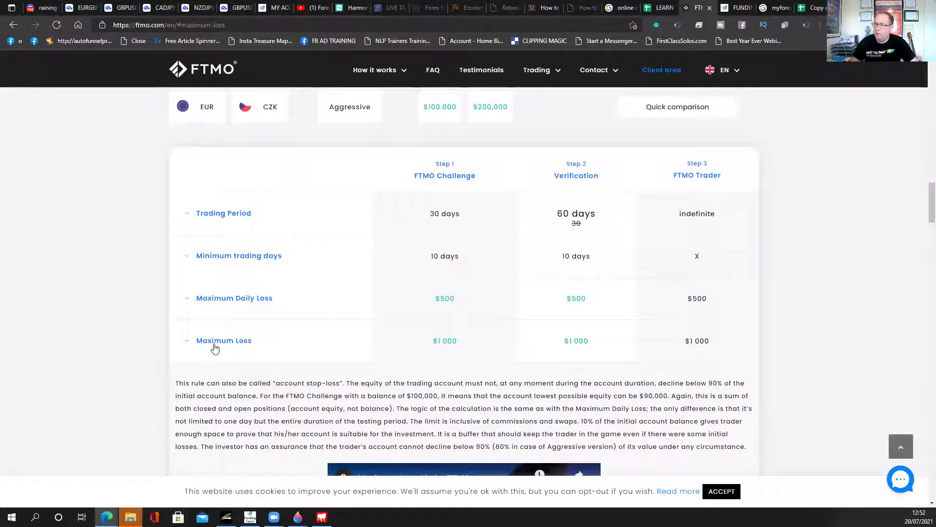
{"action": "scroll", "coordinate": [427, 340], "scroll_direction": "down", "scroll_amount": 1}
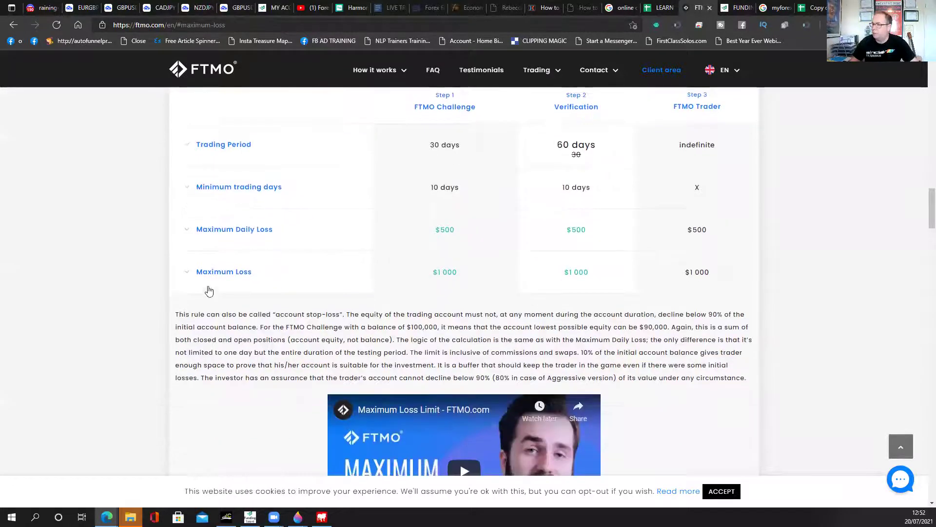
{"action": "scroll", "coordinate": [208, 283], "scroll_direction": "down", "scroll_amount": 4}
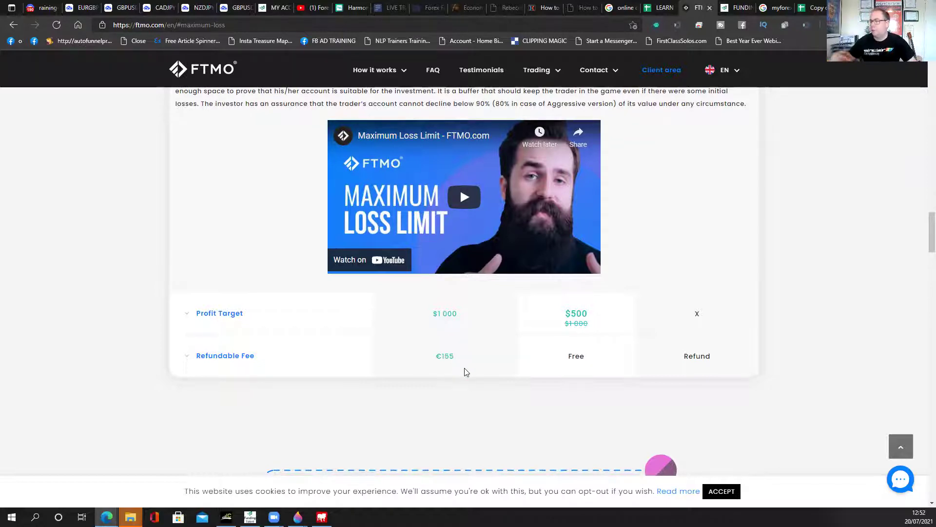
{"action": "left_click_drag", "start_coordinate": [451, 360], "coordinate": [420, 355]}
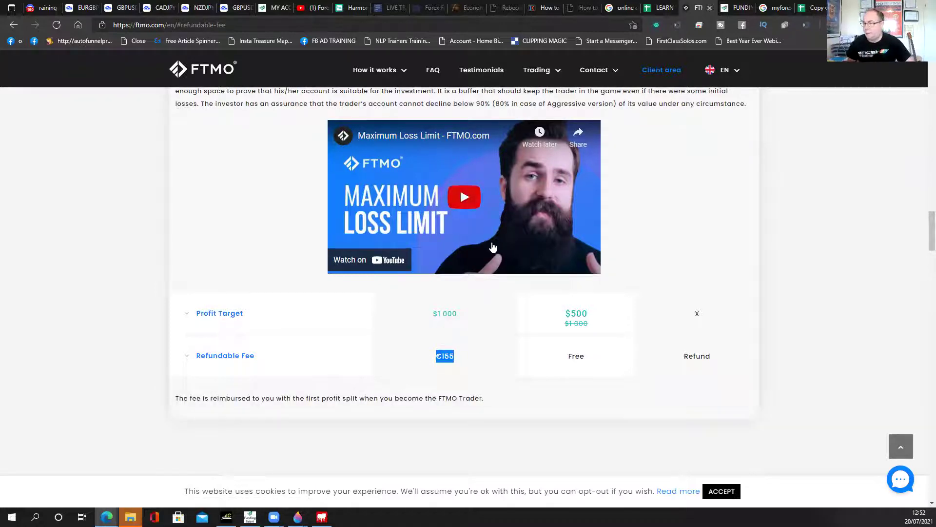
{"action": "scroll", "coordinate": [437, 391], "scroll_direction": "down", "scroll_amount": 1}
{"action": "scroll", "coordinate": [437, 396], "scroll_direction": "down", "scroll_amount": 2}
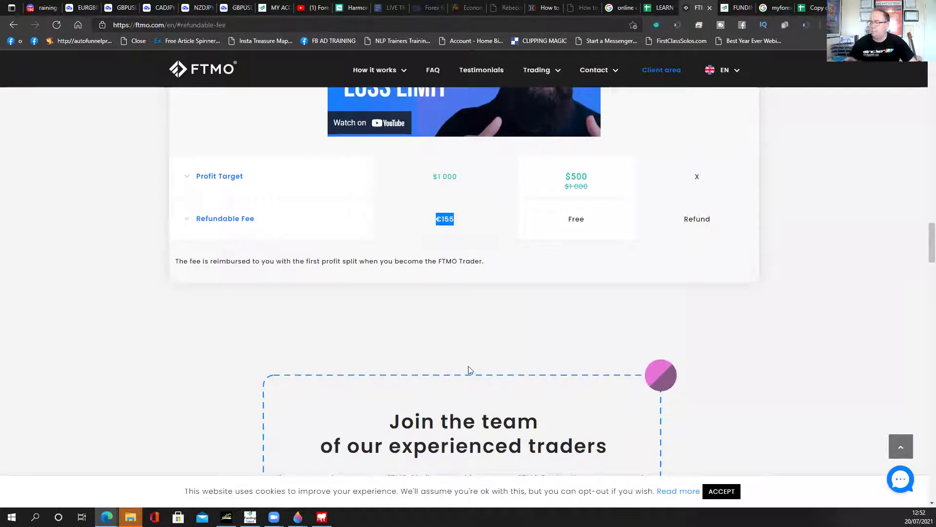
{"action": "scroll", "coordinate": [478, 391], "scroll_direction": "up", "scroll_amount": 5}
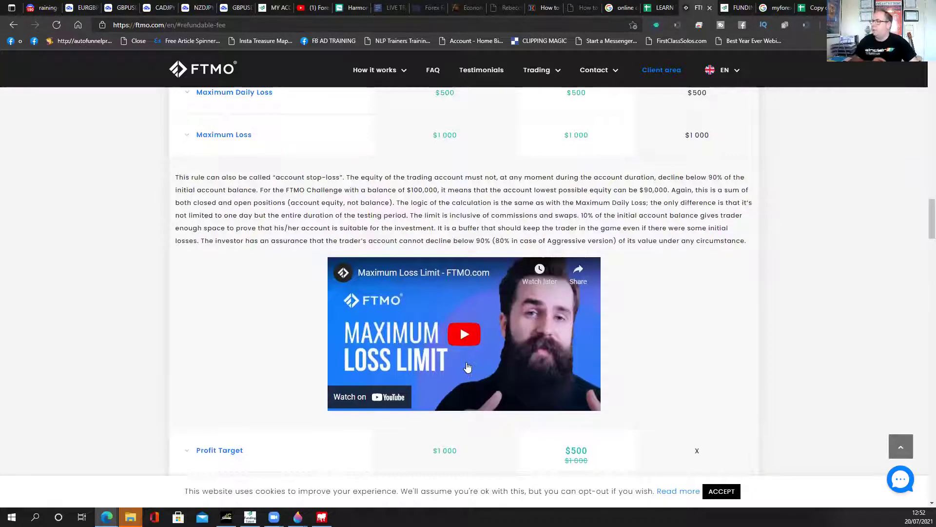
{"action": "scroll", "coordinate": [473, 355], "scroll_direction": "up", "scroll_amount": 5}
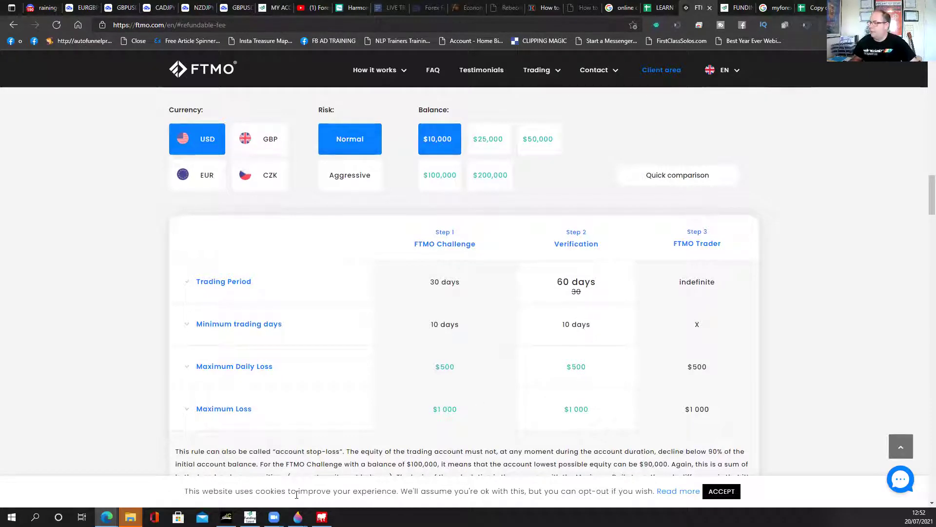
- View the Paint 3D screenshot of the FTMO verification post, then return to the LOT SIZE NINJA forecast
{"action": "mouse_move", "coordinate": [298, 517]}
{"action": "left_click", "coordinate": [295, 475]}
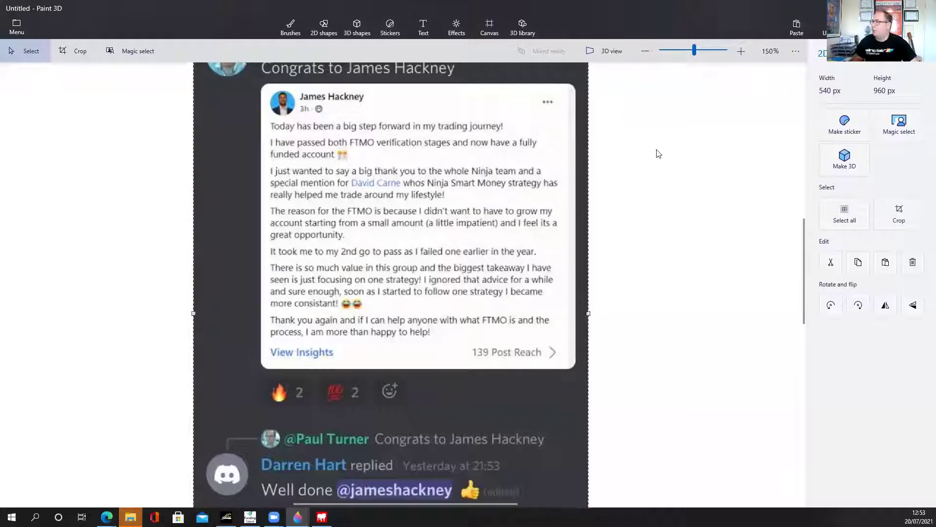
{"action": "key", "text": "alt+Tab"}
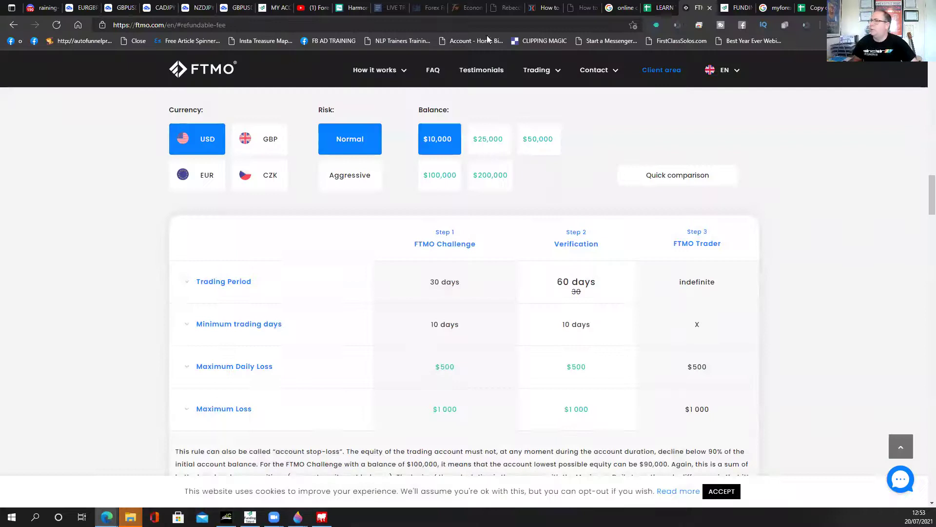
{"action": "left_click", "coordinate": [811, 9]}
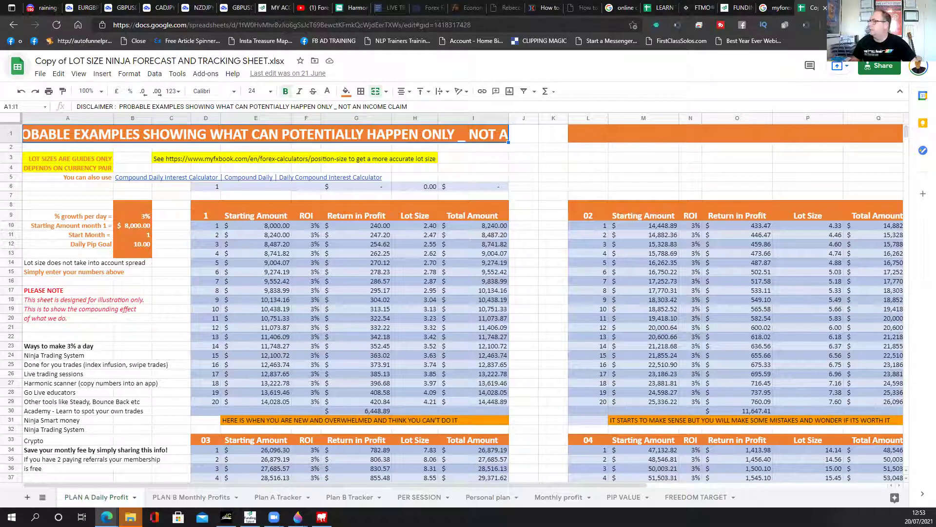
- In a new tab, search 'google shetas' and go to the Google Sheets home page
{"action": "key", "text": "ctrl+t"}
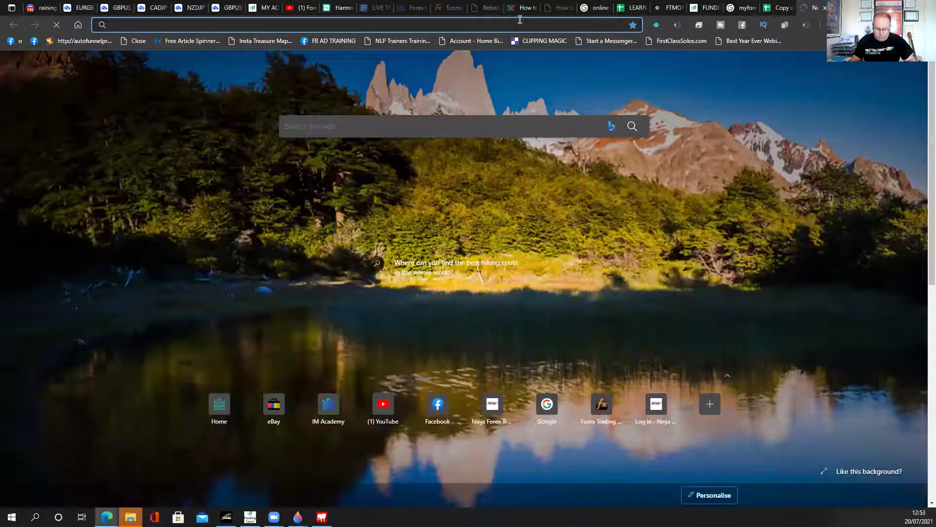
{"action": "type", "text": "google sh"}
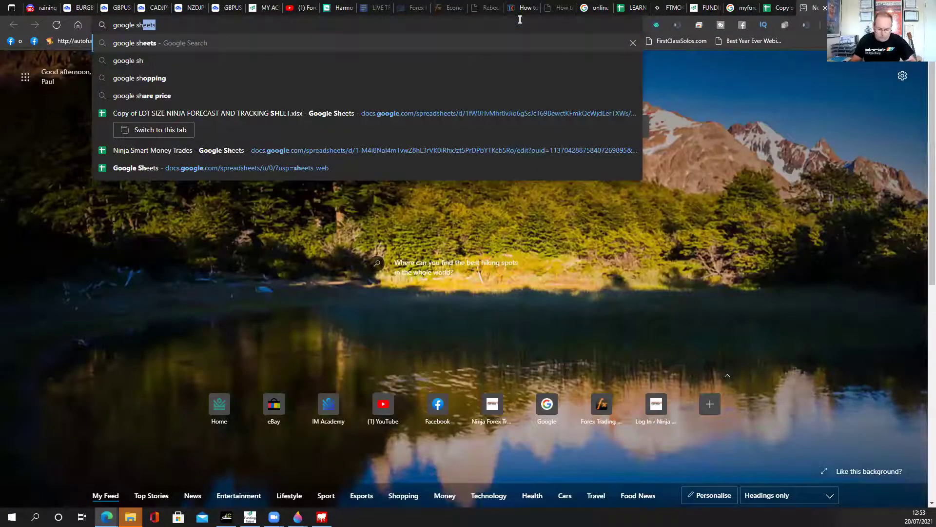
{"action": "type", "text": "etas"}
{"action": "key", "text": "Return"}
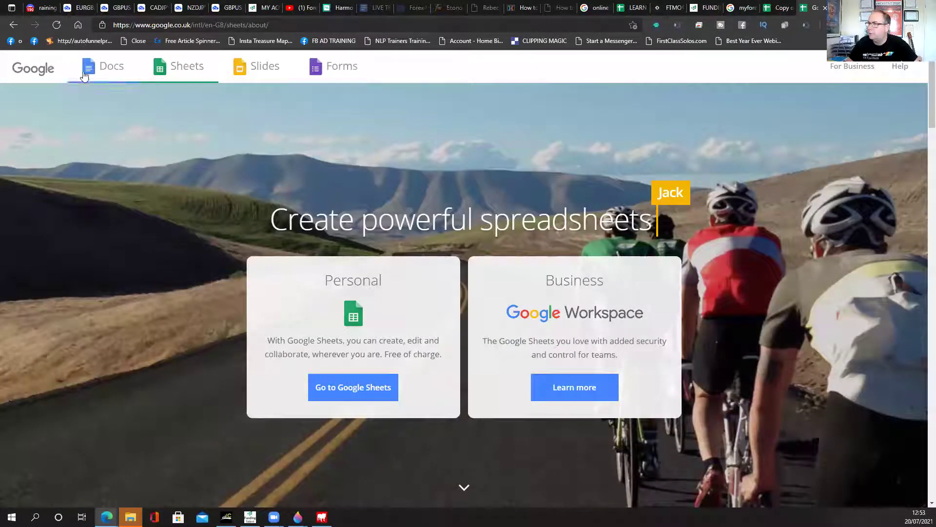
{"action": "left_click", "coordinate": [339, 385]}
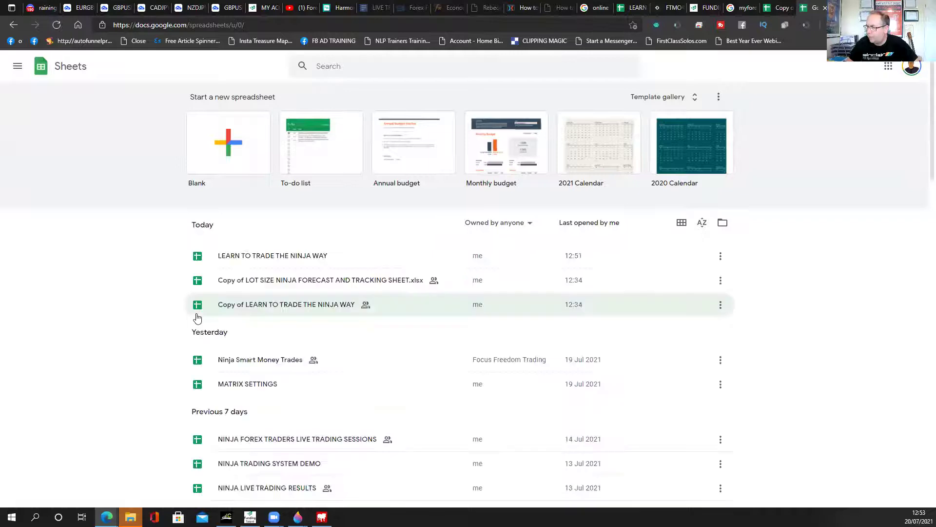
- Open Ninja Smart Money Trades on its JULY 2021 RESULTS sheet of nine trades
{"action": "left_click", "coordinate": [240, 360]}
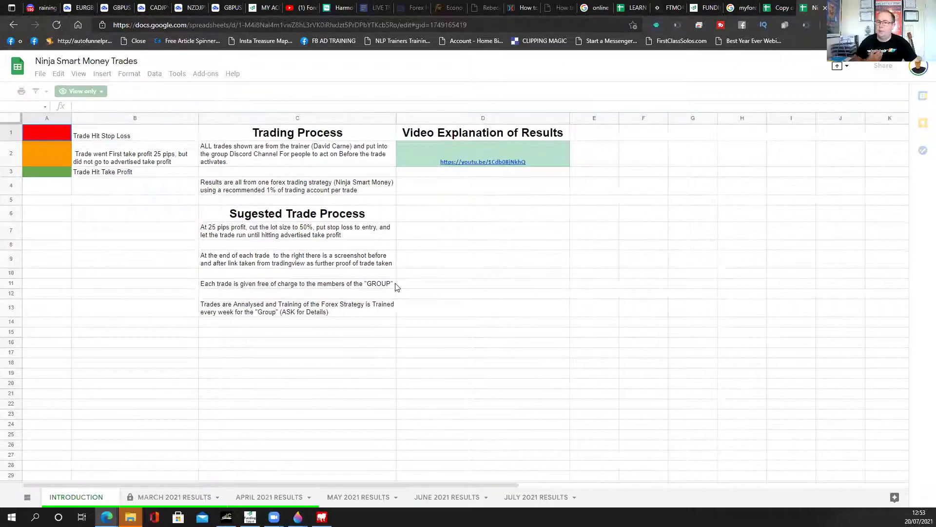
{"action": "left_click", "coordinate": [536, 497]}
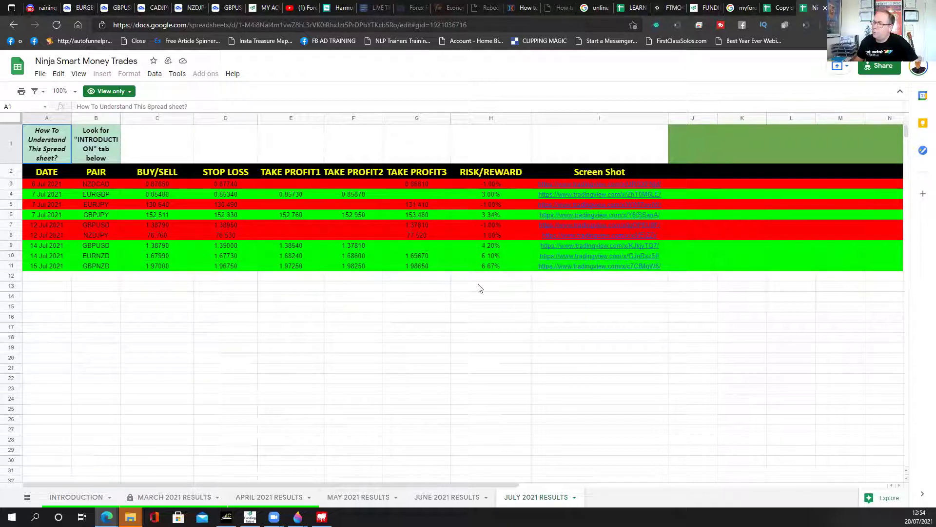
- Scroll the FTMO page to the $10,000 Normal table showing 30 days, 60 days and $500 daily loss
{"action": "left_click", "coordinate": [677, 9]}
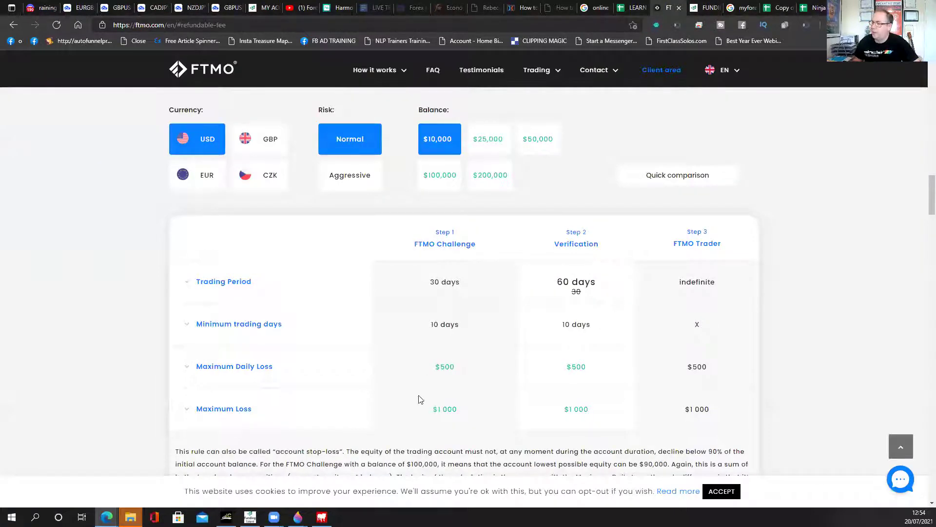
{"action": "scroll", "coordinate": [444, 393], "scroll_direction": "up", "scroll_amount": 8}
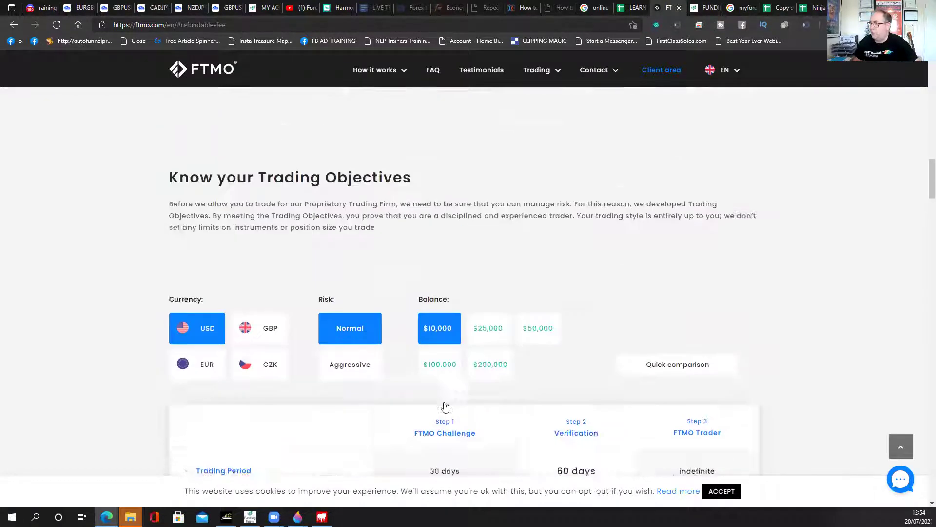
{"action": "scroll", "coordinate": [448, 389], "scroll_direction": "down", "scroll_amount": 2}
{"action": "scroll", "coordinate": [459, 365], "scroll_direction": "up", "scroll_amount": 15}
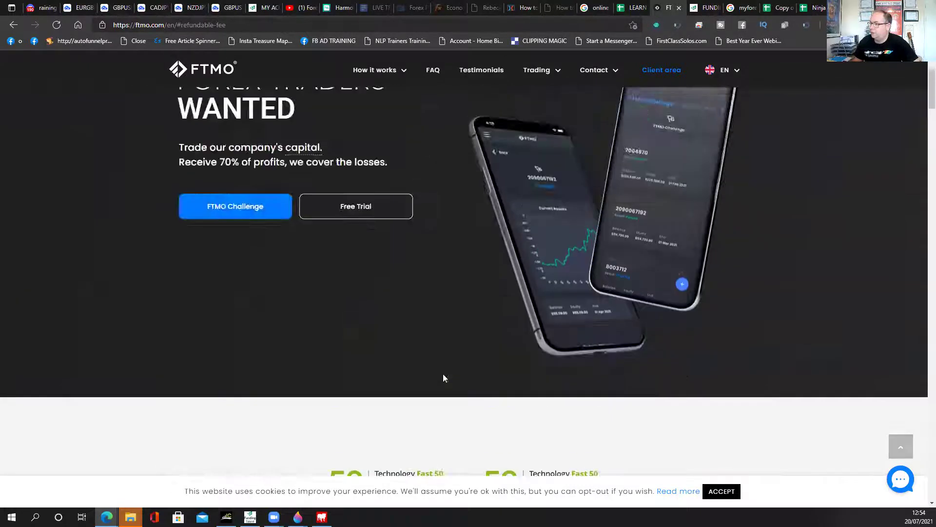
{"action": "scroll", "coordinate": [443, 373], "scroll_direction": "down", "scroll_amount": 12}
{"action": "scroll", "coordinate": [437, 373], "scroll_direction": "down", "scroll_amount": 6}
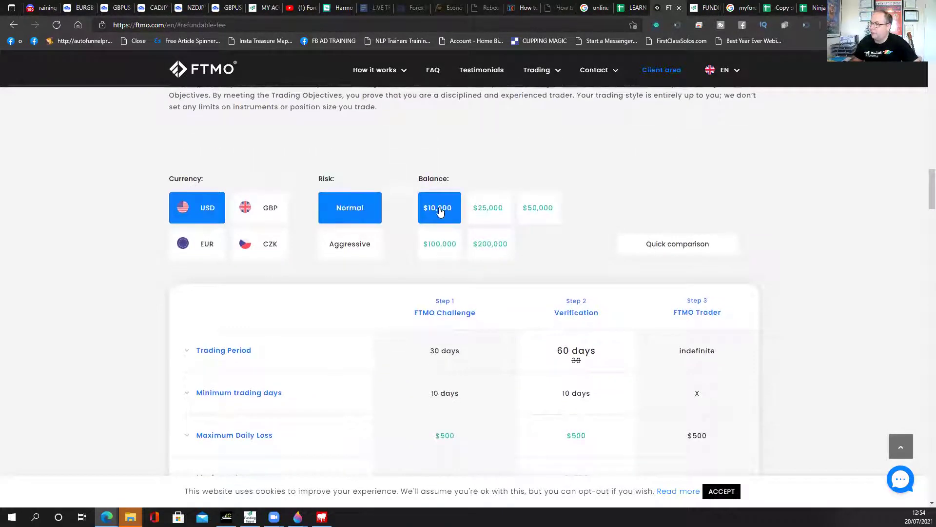
- Page through the JUNE, MAY, APRIL and MARCH 2021 RESULTS sheets of Ninja Smart Money Trades
{"action": "left_click", "coordinate": [621, 9]}
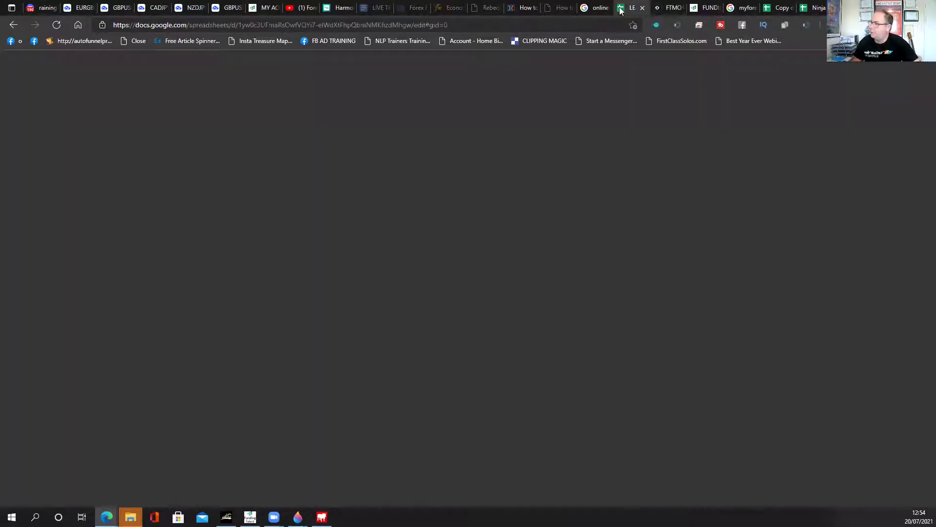
{"action": "left_click", "coordinate": [802, 9]}
{"action": "left_click", "coordinate": [434, 497]}
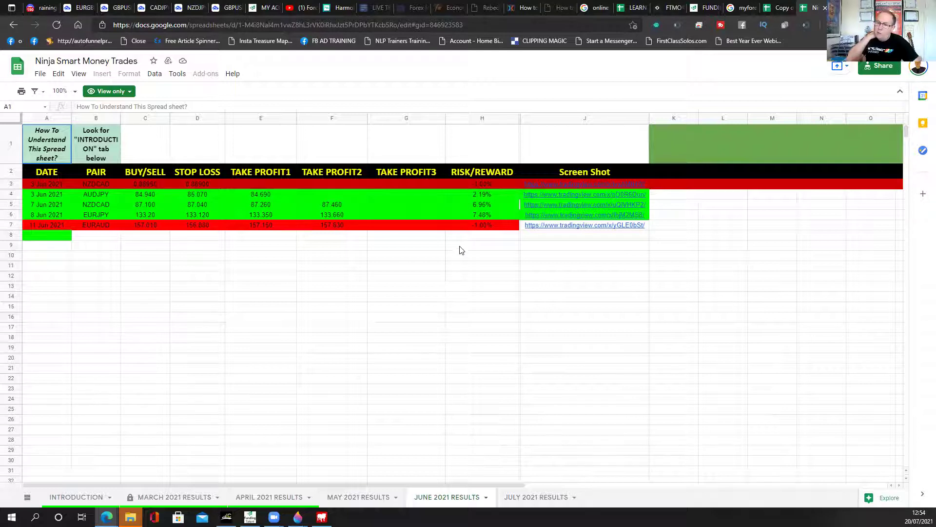
{"action": "left_click", "coordinate": [351, 503]}
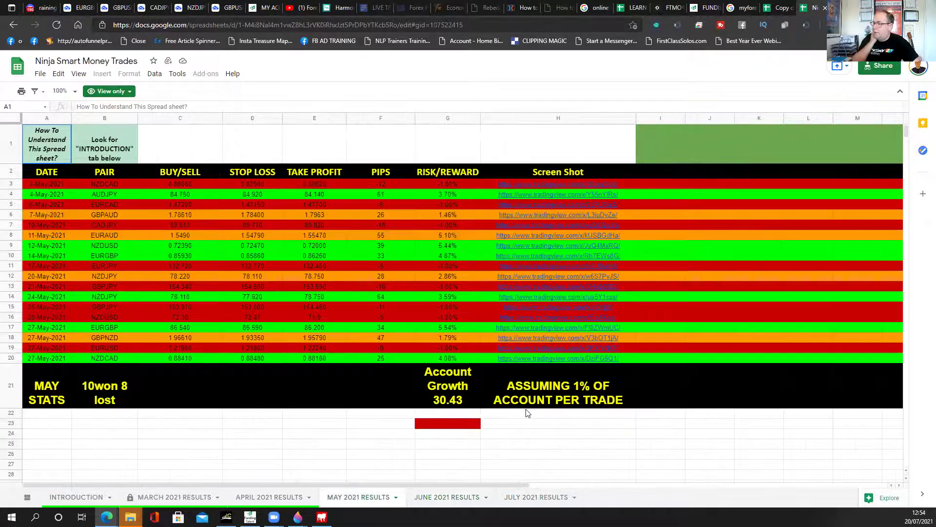
{"action": "left_click", "coordinate": [266, 500]}
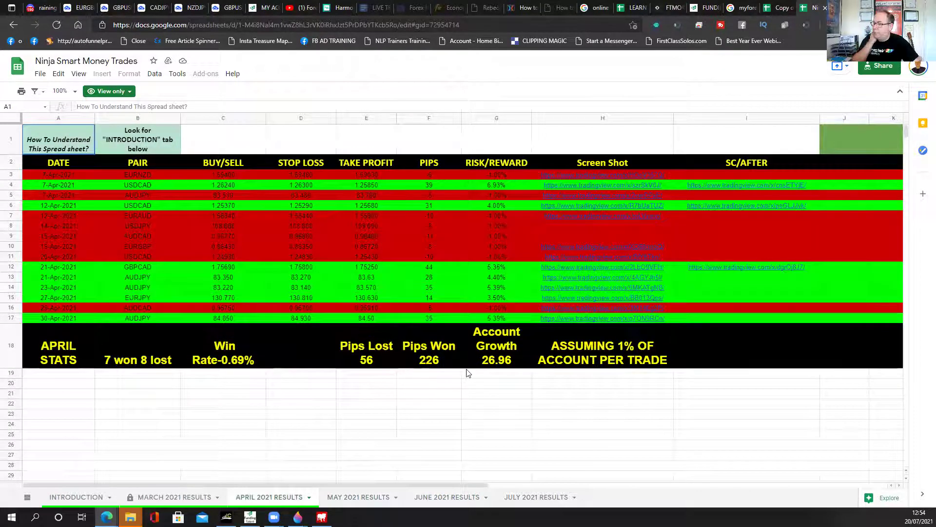
{"action": "left_click", "coordinate": [174, 498]}
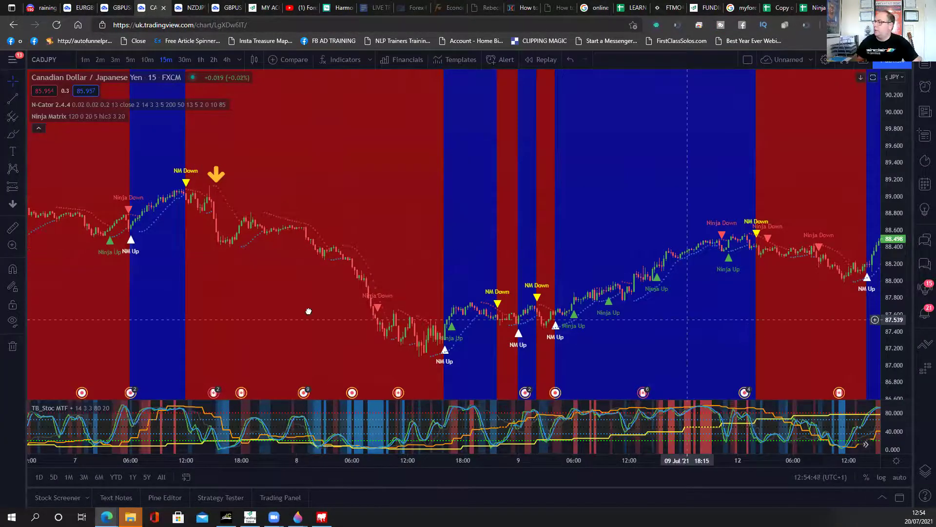
- Enter 155 as the month-one start in B10, then check F10's daily ROI formula
{"action": "left_click_drag", "start_coordinate": [309, 313], "coordinate": [252, 293]}
{"action": "left_click", "coordinate": [773, 8]}
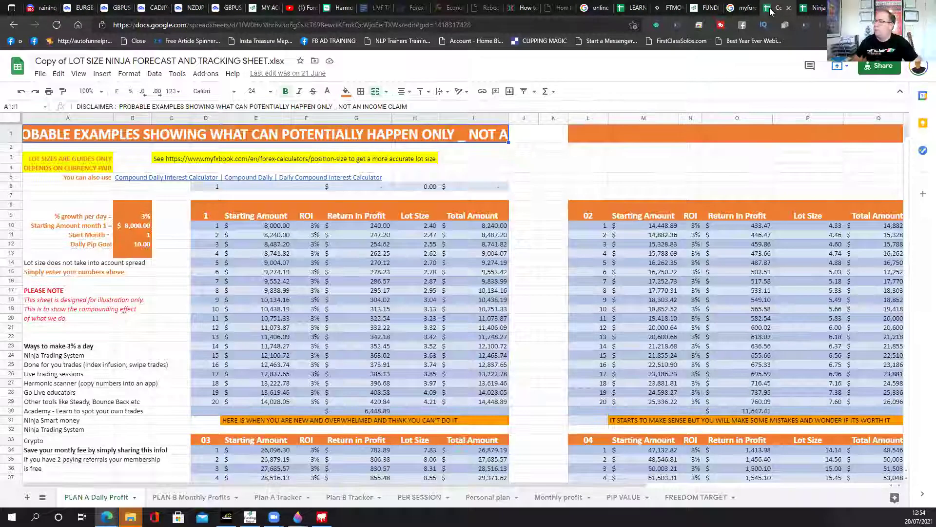
{"action": "left_click", "coordinate": [128, 227]}
{"action": "type", "text": "155"}
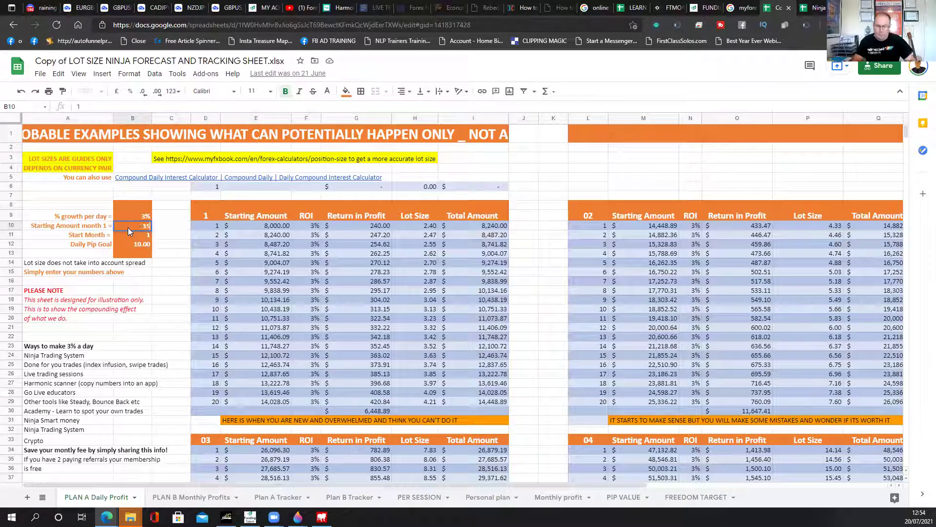
{"action": "left_click", "coordinate": [169, 258]}
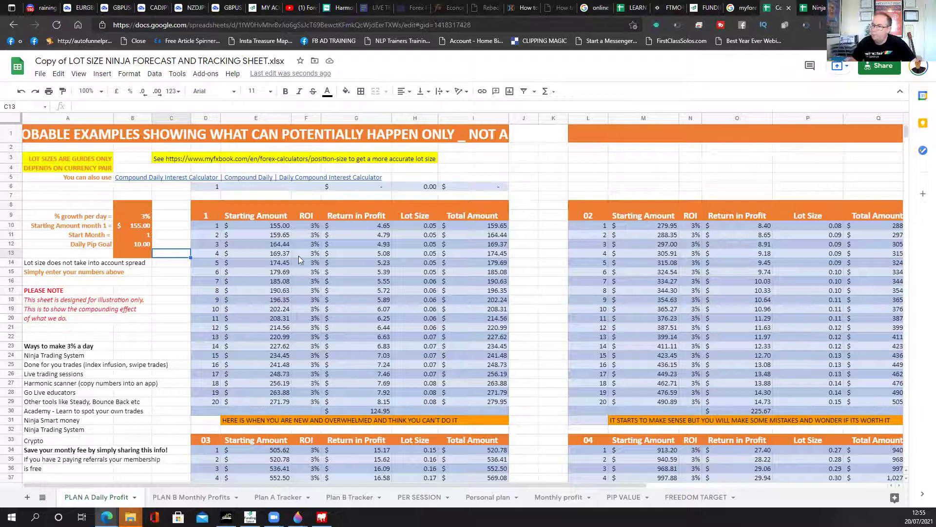
{"action": "left_click", "coordinate": [296, 225]}
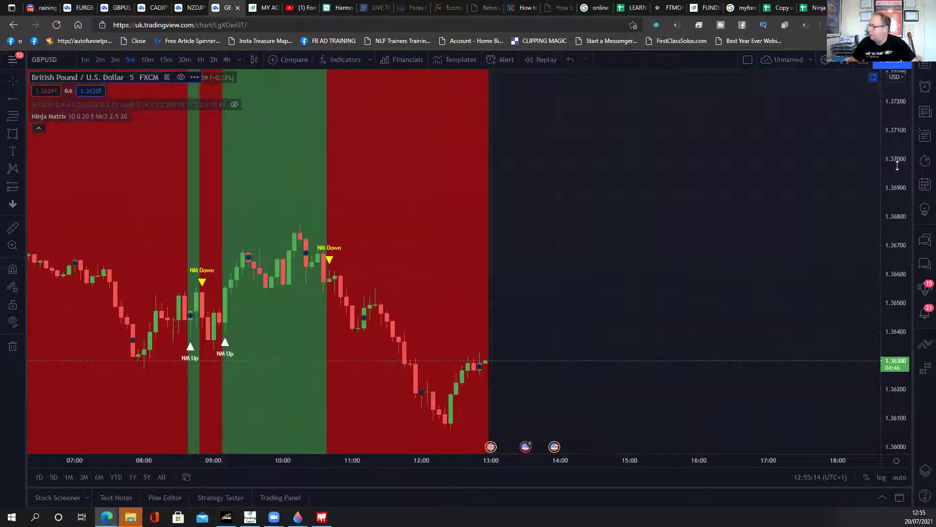
- Zoom out the GBPUSD 5-minute chart to 02:00–13:00, then return to Ninja Smart Money Trades
{"action": "scroll", "coordinate": [678, 259], "scroll_direction": "down", "scroll_amount": 5}
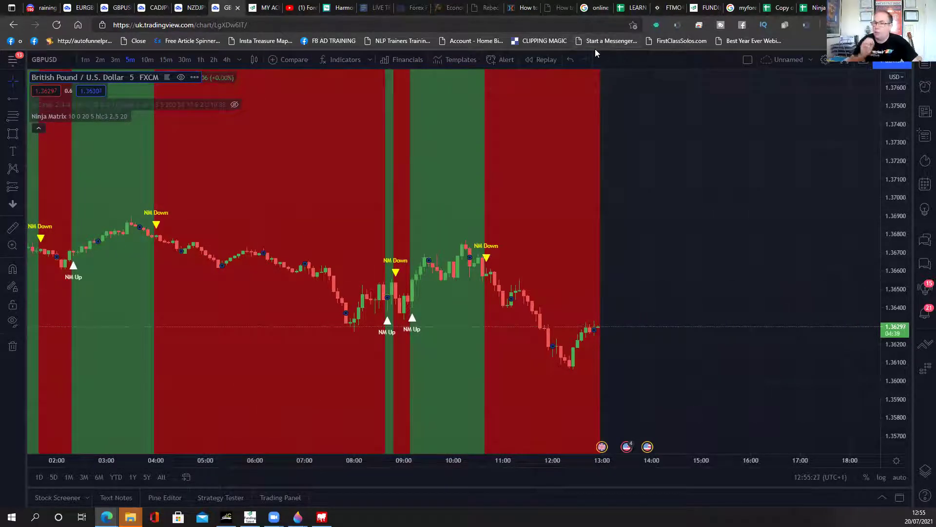
{"action": "left_click", "coordinate": [812, 8]}
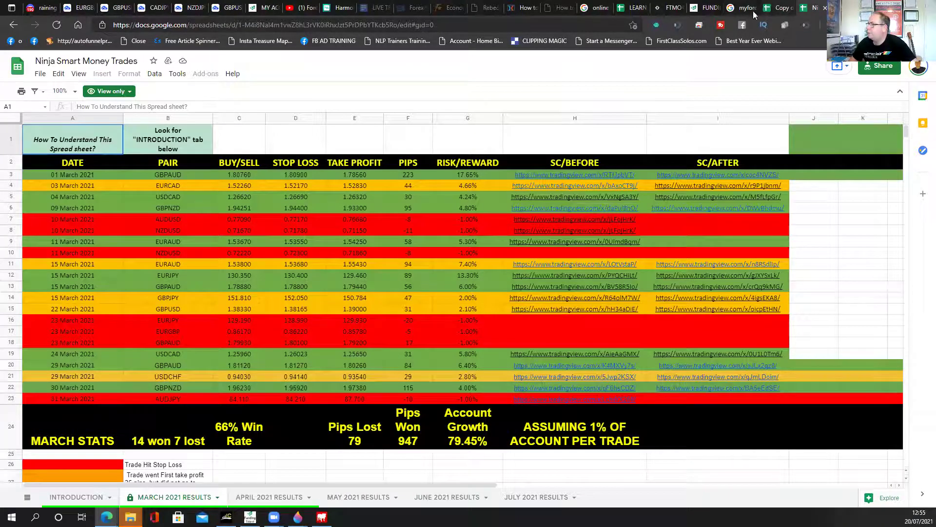
- Switch to the Copy of LOT SIZE NINJA FORECAST tab compounding $155 to 279.95
{"action": "left_click", "coordinate": [775, 8]}
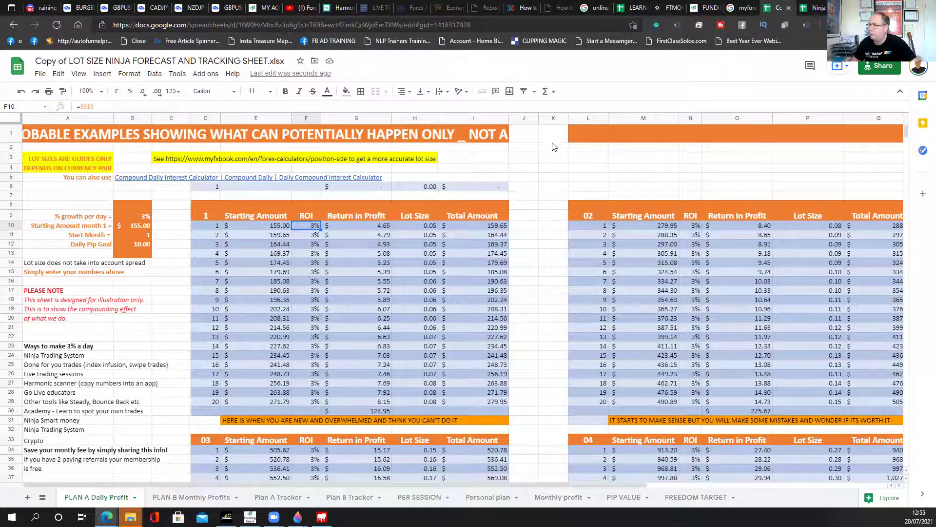
- Left-align the merged A1:I1 DISCLAIMER banner
{"action": "left_click", "coordinate": [43, 132]}
{"action": "left_click", "coordinate": [401, 91]}
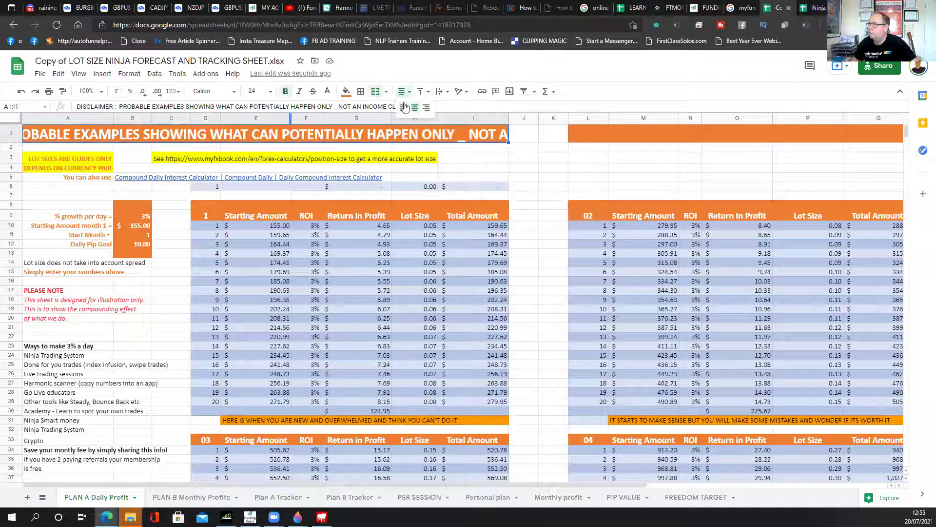
{"action": "left_click", "coordinate": [401, 109]}
{"action": "left_click", "coordinate": [512, 148]}
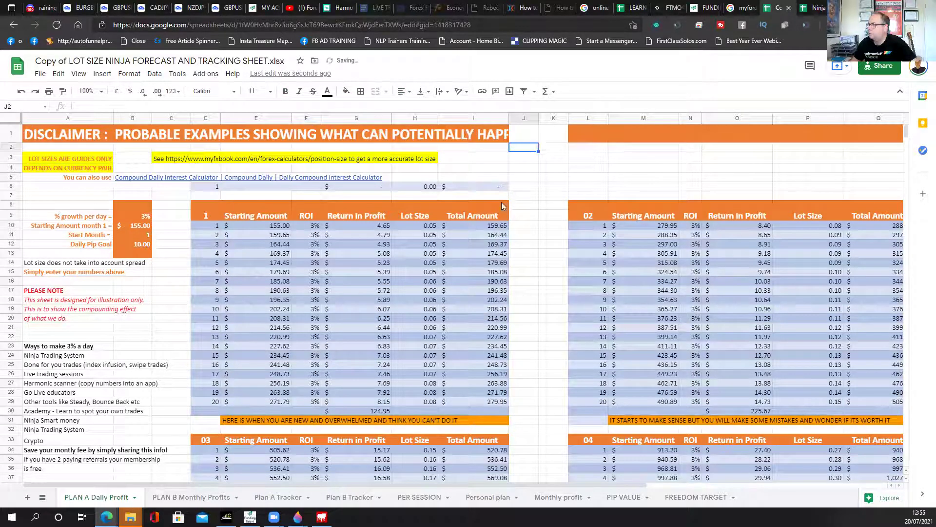
{"action": "scroll", "coordinate": [477, 225], "scroll_direction": "down", "scroll_amount": 1}
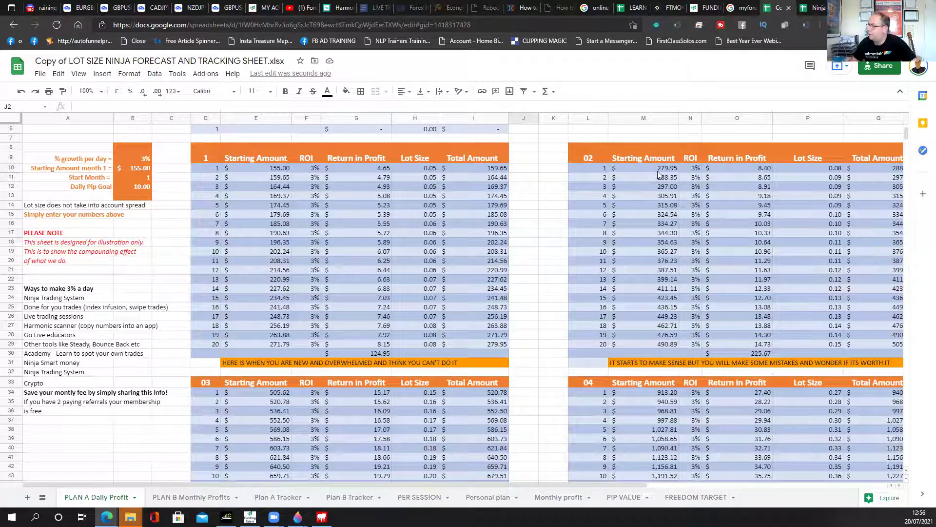
- Scroll through compounding tables 03 to 12, then back up to months nine and ten
{"action": "scroll", "coordinate": [746, 350], "scroll_direction": "down", "scroll_amount": 5}
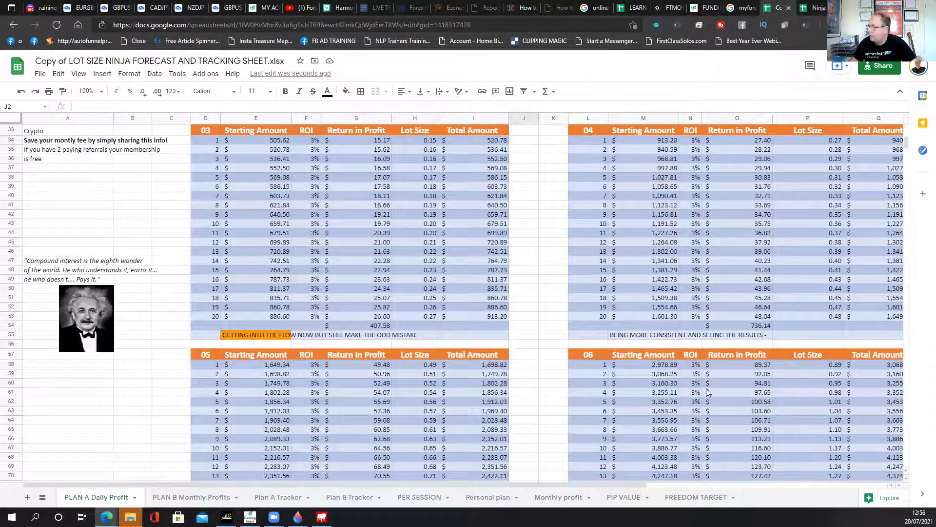
{"action": "left_click_drag", "start_coordinate": [613, 482], "coordinate": [749, 469]}
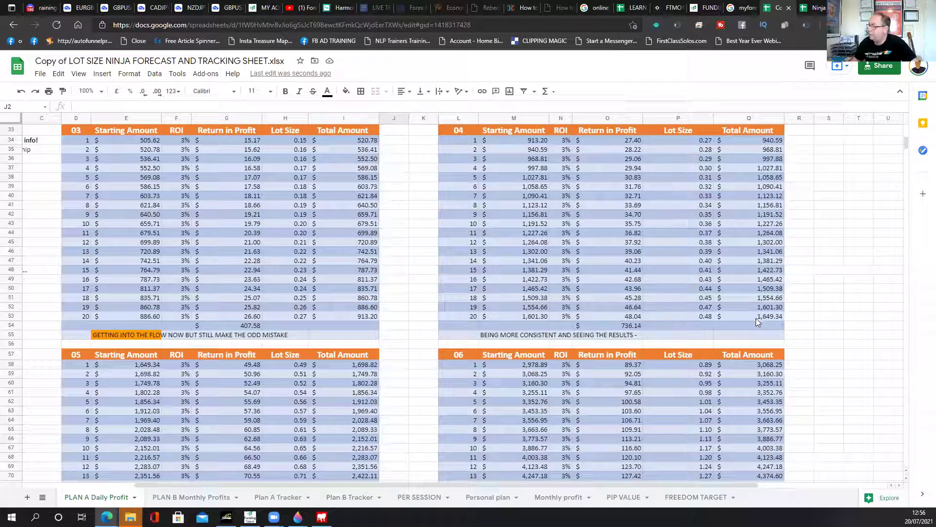
{"action": "scroll", "coordinate": [699, 317], "scroll_direction": "down", "scroll_amount": 5}
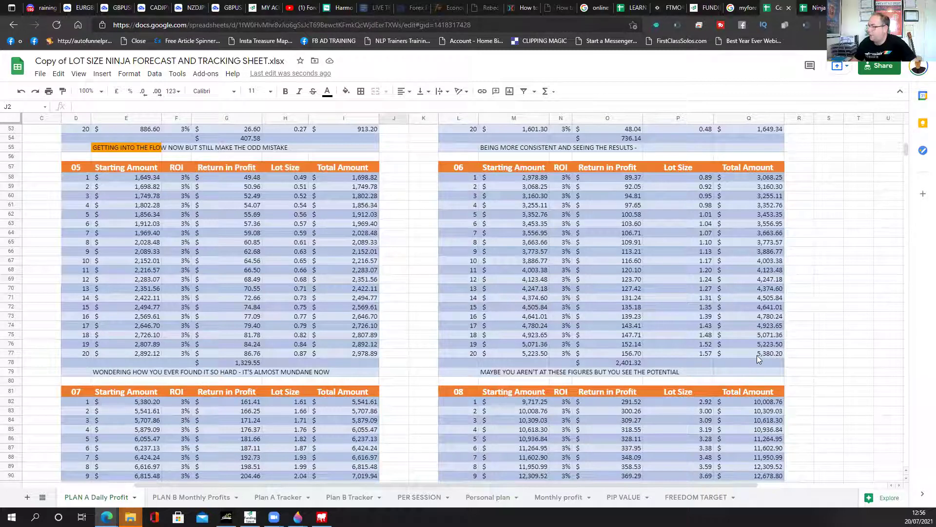
{"action": "scroll", "coordinate": [757, 356], "scroll_direction": "down", "scroll_amount": 4}
{"action": "scroll", "coordinate": [629, 309], "scroll_direction": "down", "scroll_amount": 6}
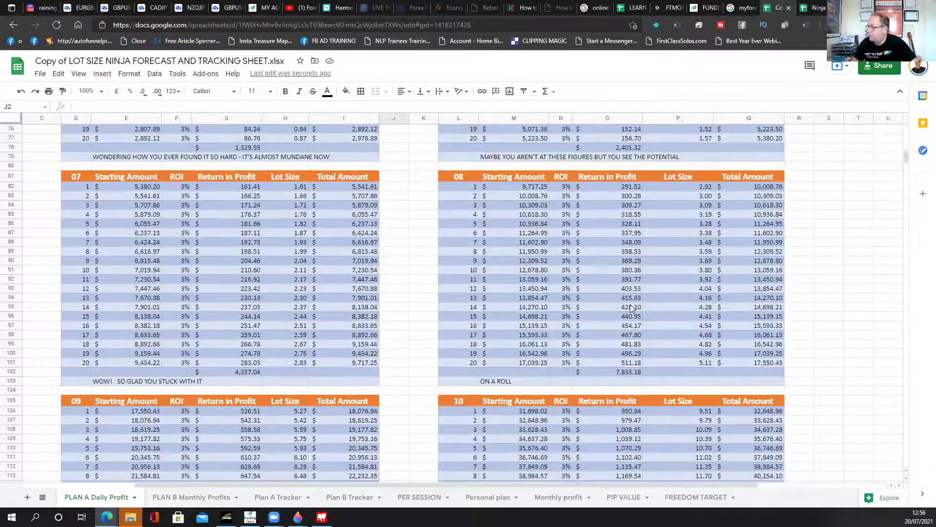
{"action": "scroll", "coordinate": [636, 300], "scroll_direction": "down", "scroll_amount": 9}
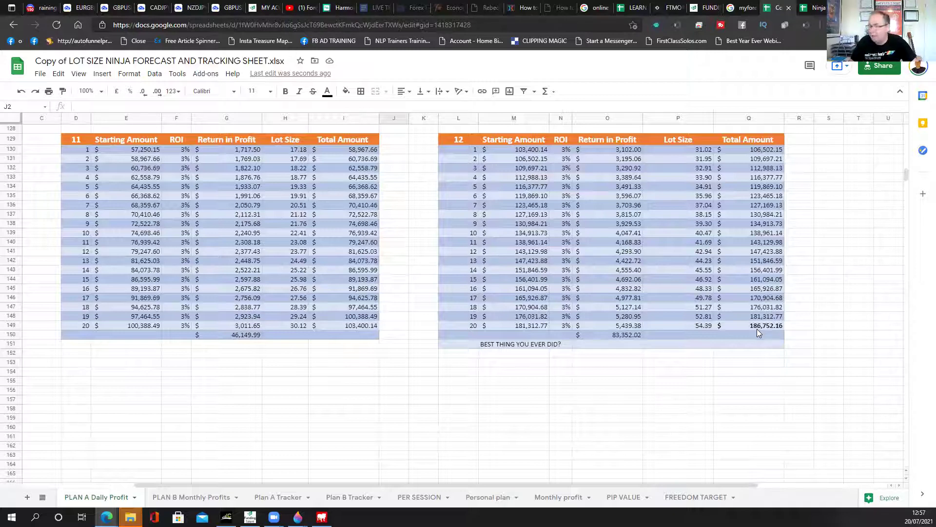
{"action": "scroll", "coordinate": [594, 387], "scroll_direction": "up", "scroll_amount": 3}
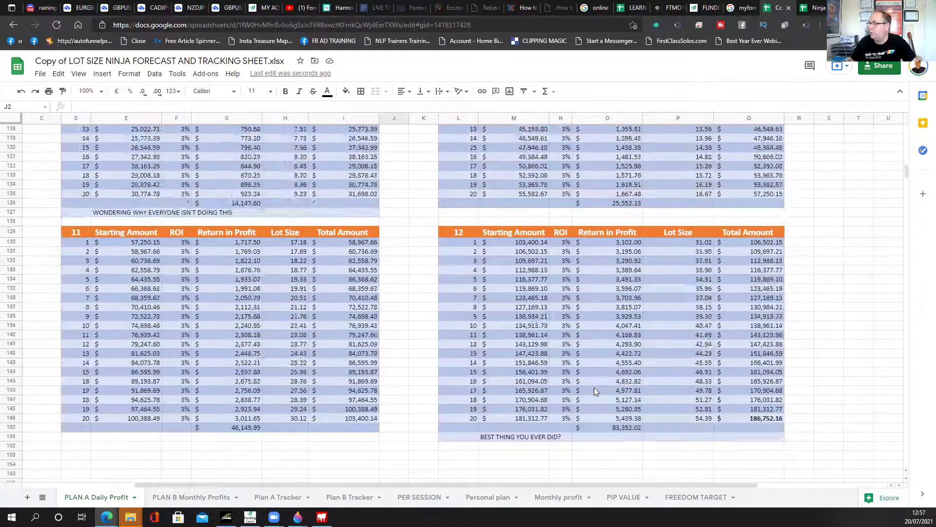
{"action": "scroll", "coordinate": [594, 388], "scroll_direction": "up", "scroll_amount": 10}
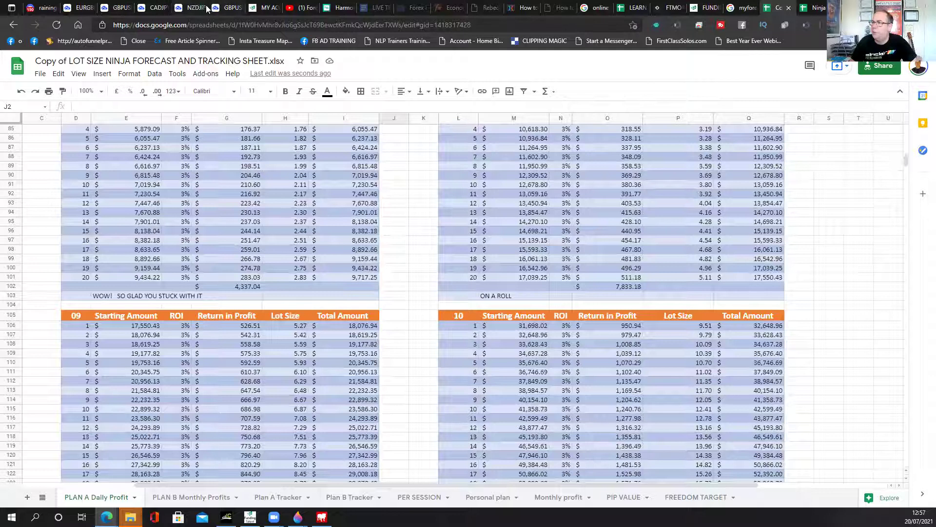
- Bring up the CADJPY 15-minute chart and rescale it to show 14–20 July NM Up/Down signals
{"action": "left_click", "coordinate": [226, 8]}
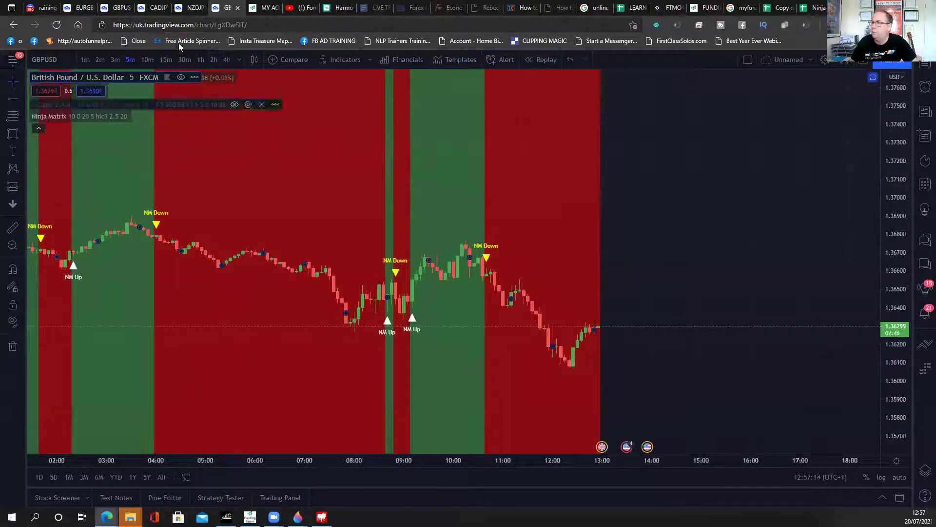
{"action": "left_click", "coordinate": [152, 7]}
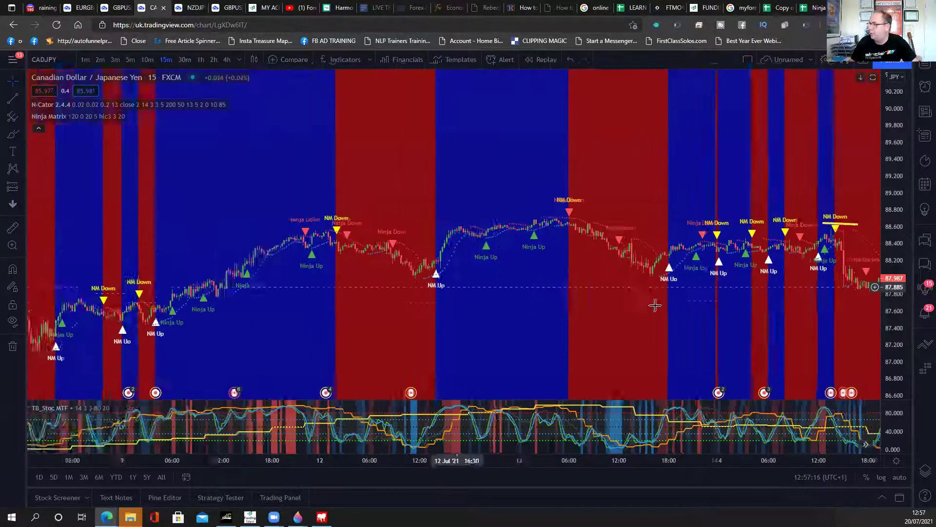
{"action": "scroll", "coordinate": [655, 305], "scroll_direction": "down", "scroll_amount": 3}
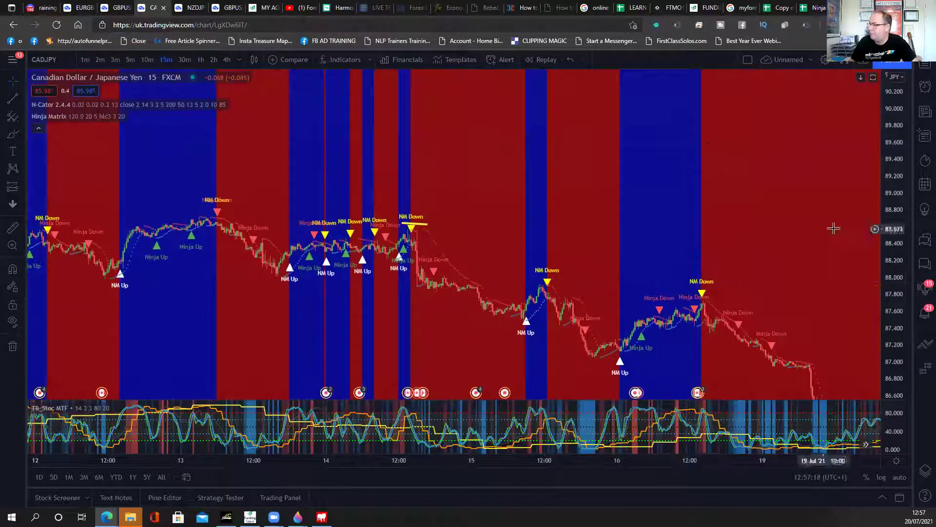
{"action": "scroll", "coordinate": [834, 228], "scroll_direction": "down", "scroll_amount": 3}
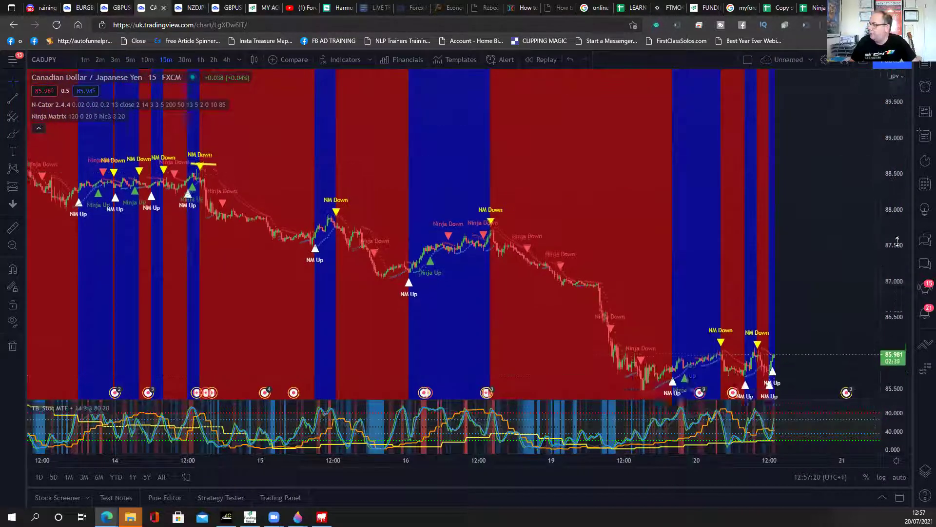
{"action": "left_click_drag", "start_coordinate": [898, 242], "coordinate": [896, 263]}
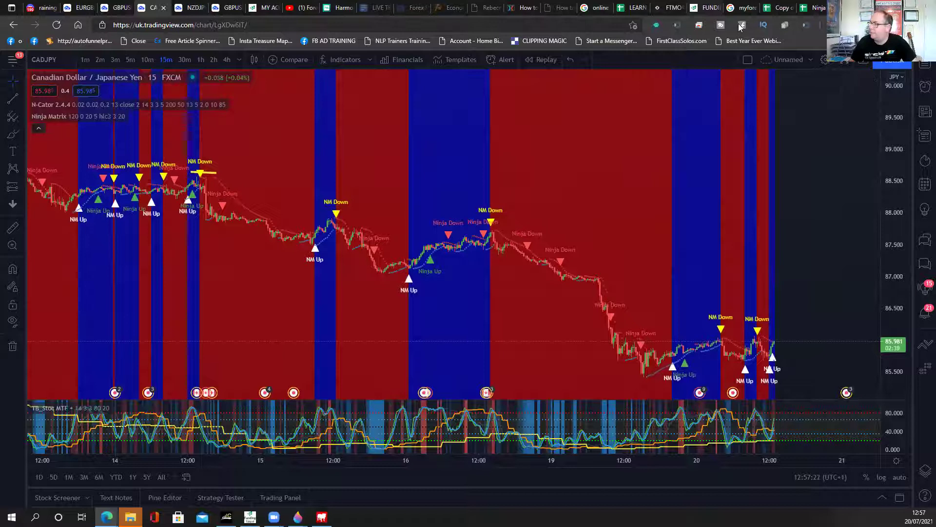